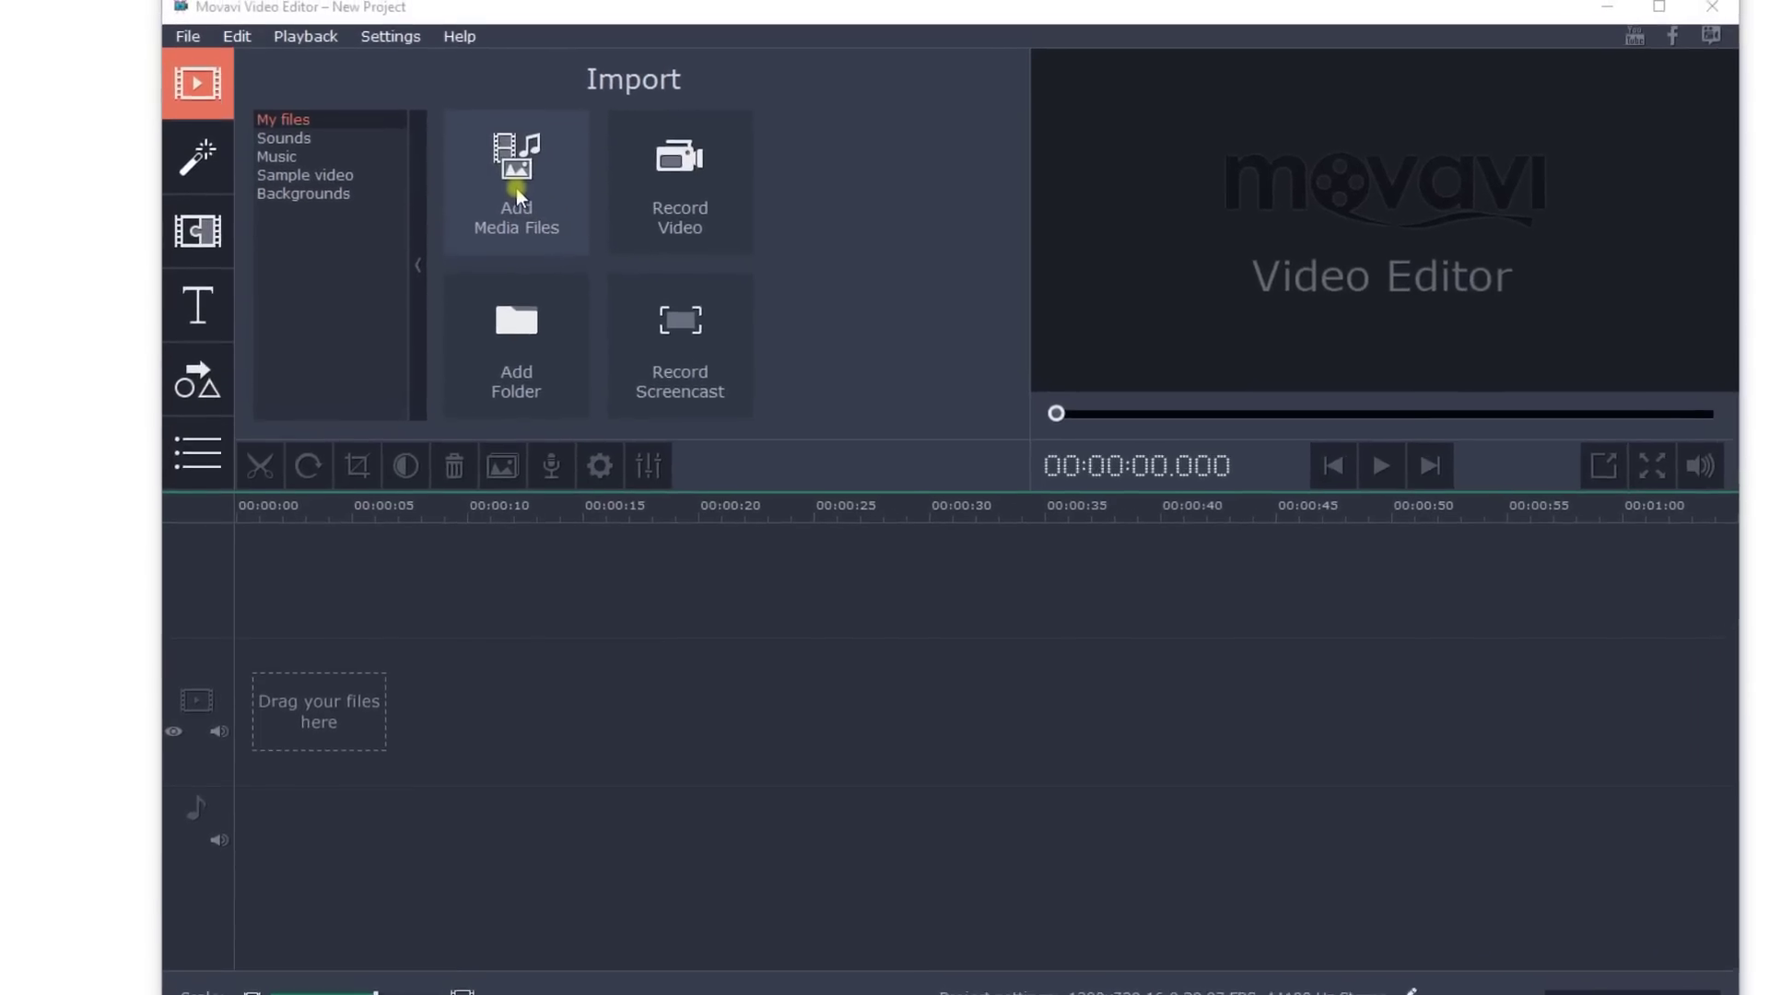
# - Add all five Holiday videos (1.mp4 to 5.mp4) to the project timeline
pyautogui.click(531, 214)
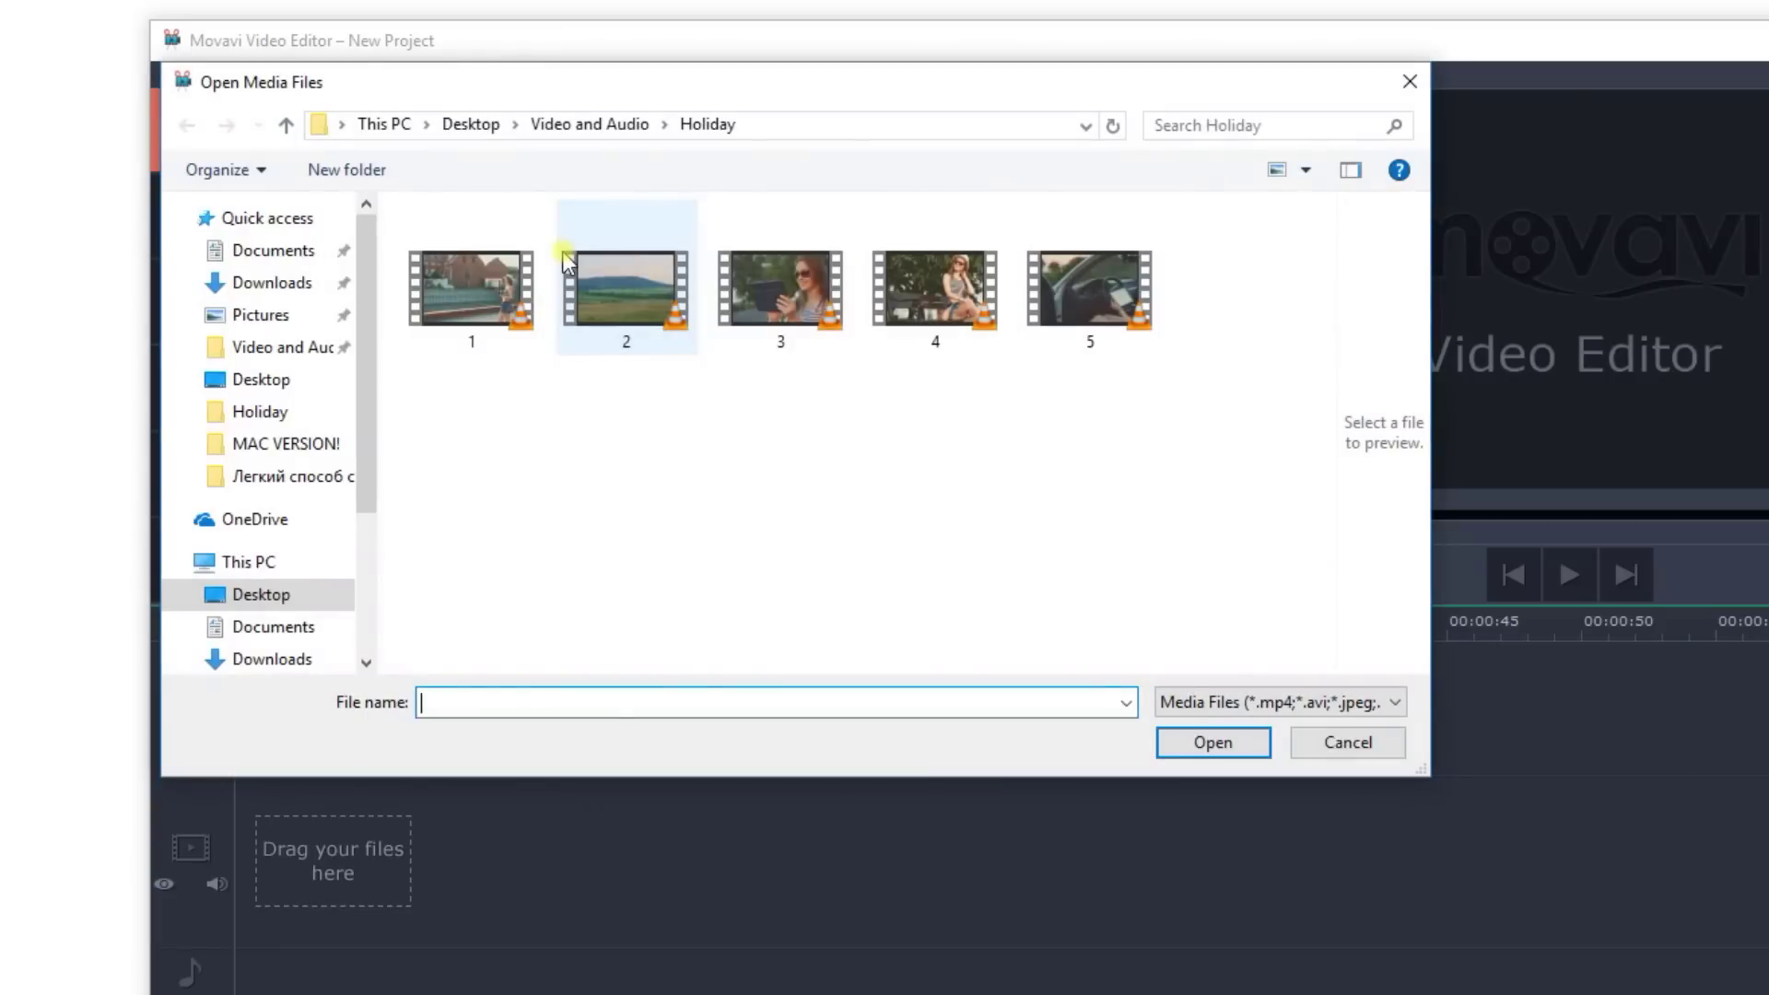
pyautogui.moveTo(433, 398); pyautogui.dragTo(1203, 239)
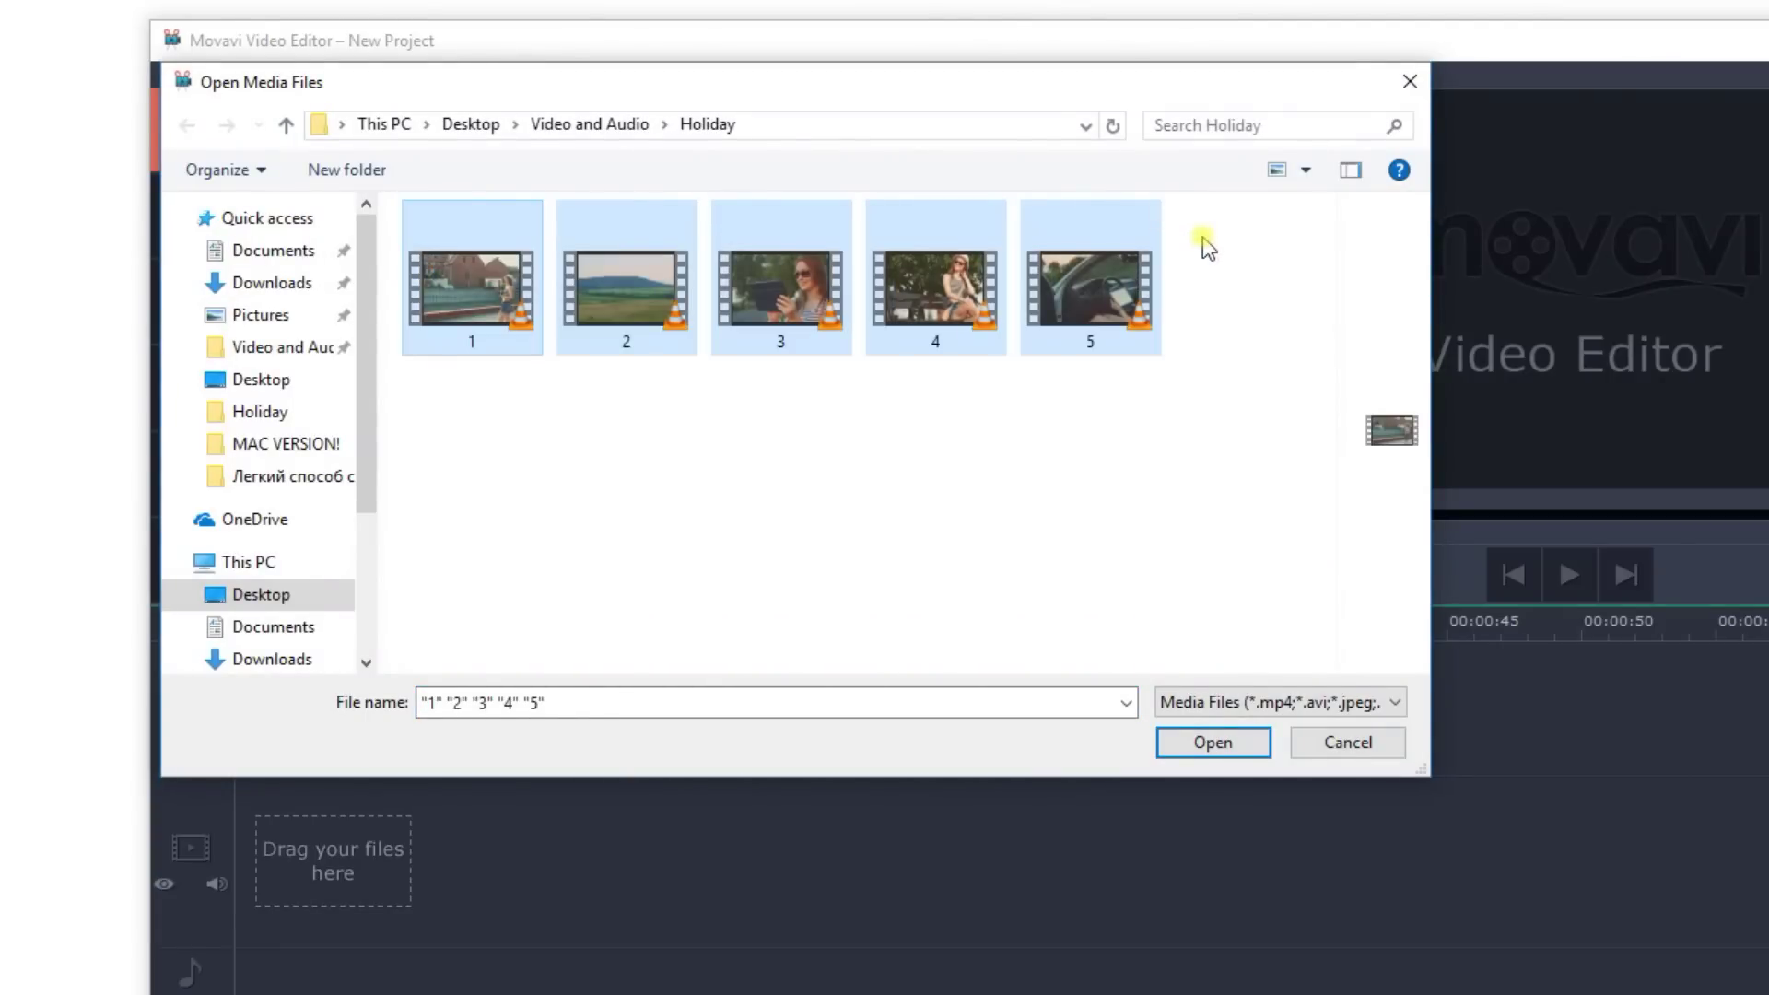
pyautogui.click(1214, 743)
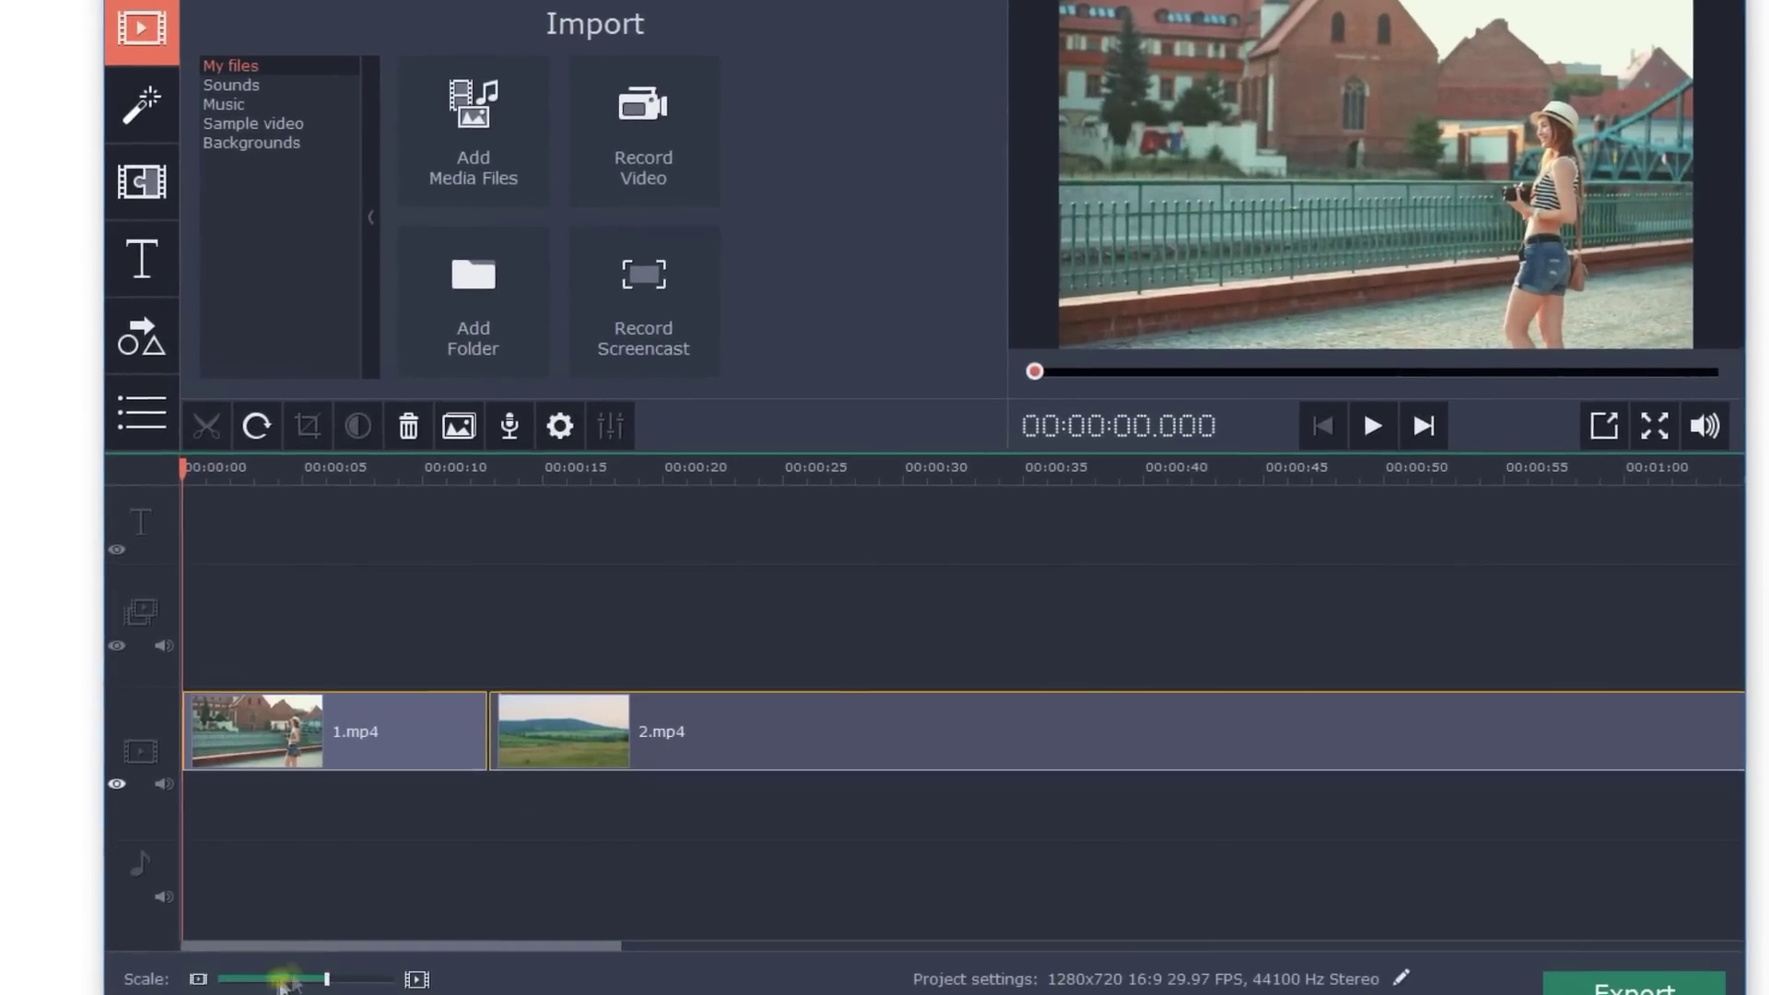
# - Zoom the timeline out to show every clip, then select 5.mp4
pyautogui.click(195, 964)
pyautogui.click(194, 964)
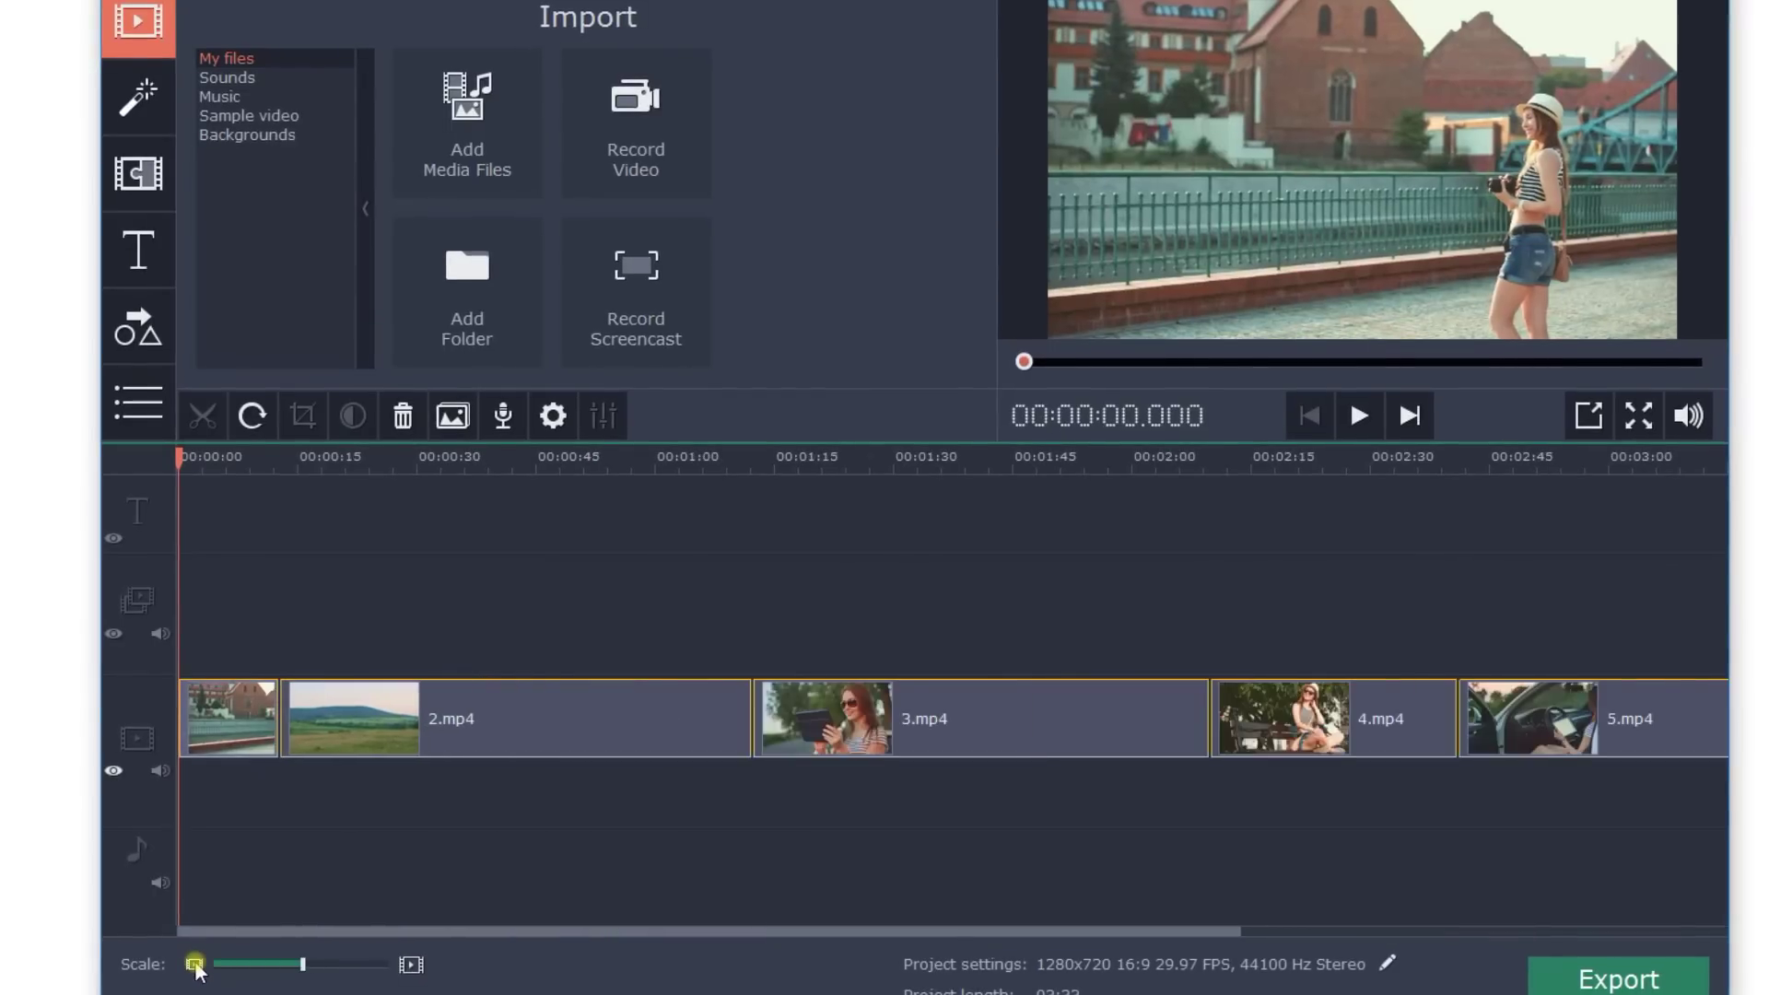
pyautogui.click(195, 965)
pyautogui.click(383, 904)
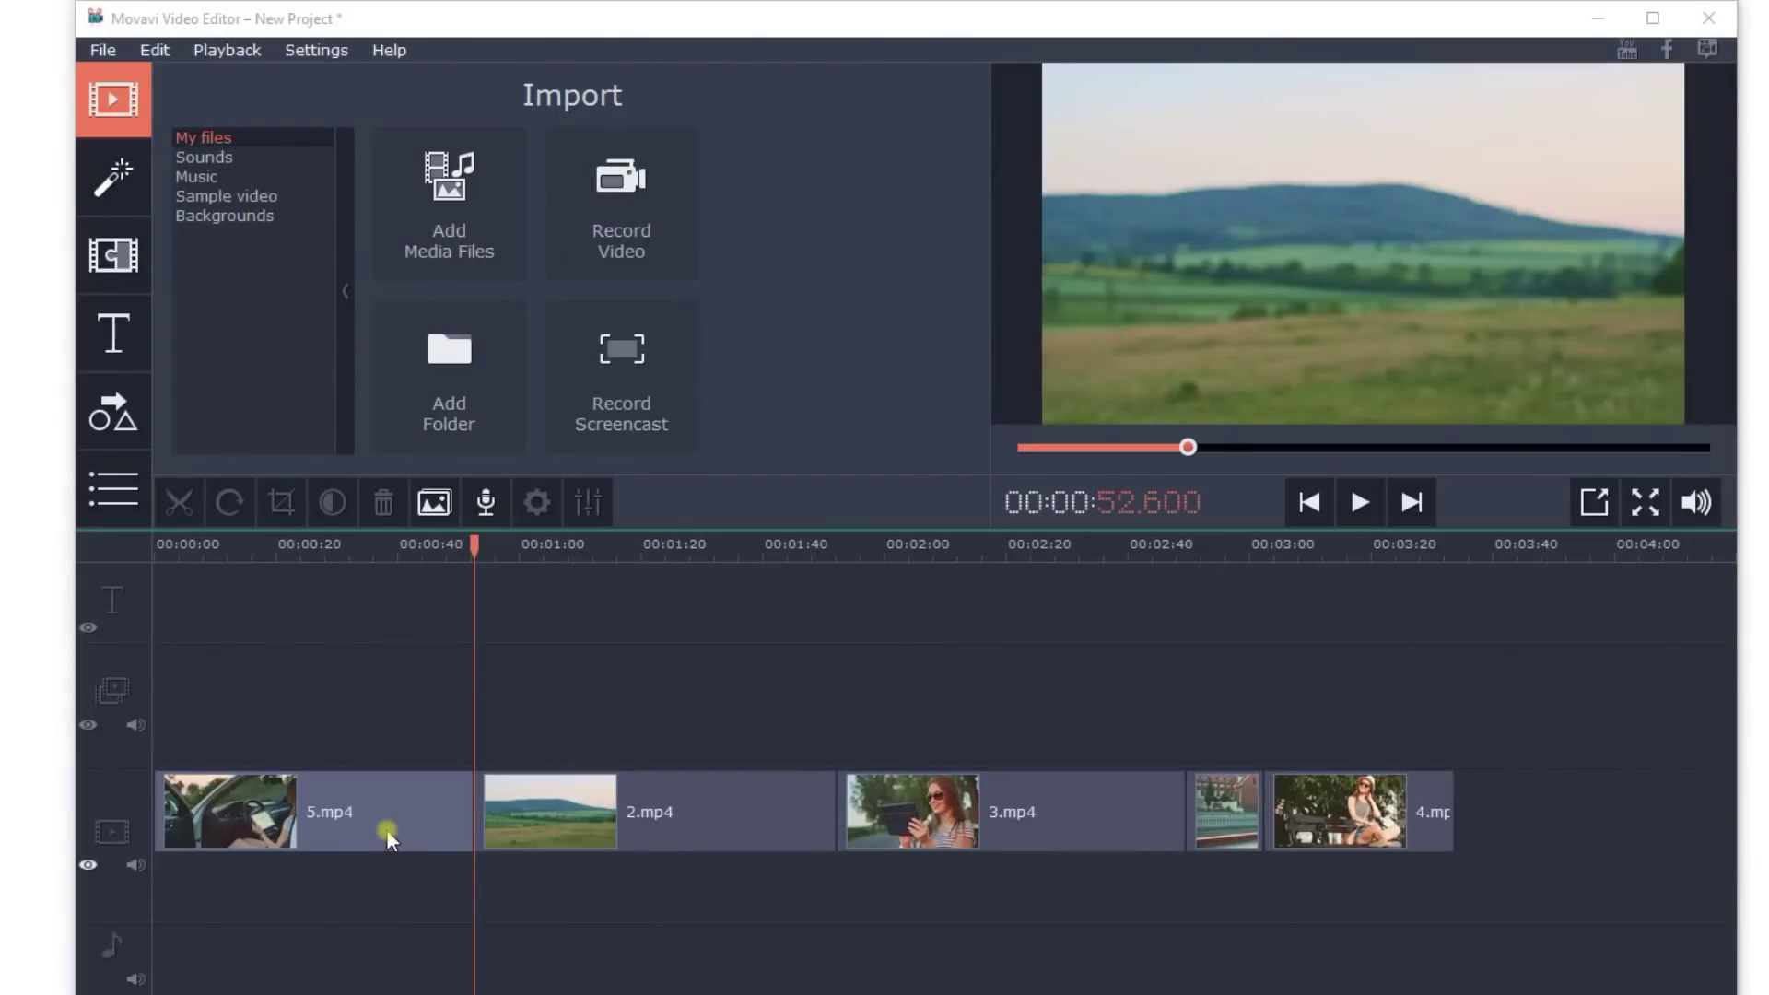
pyautogui.click(385, 828)
# - Split 5.mp4 at the 33.6-second mark
pyautogui.moveTo(477, 808)
pyautogui.mouseDown()
pyautogui.moveTo(439, 808)
pyautogui.moveTo(460, 790)
pyautogui.mouseUp()
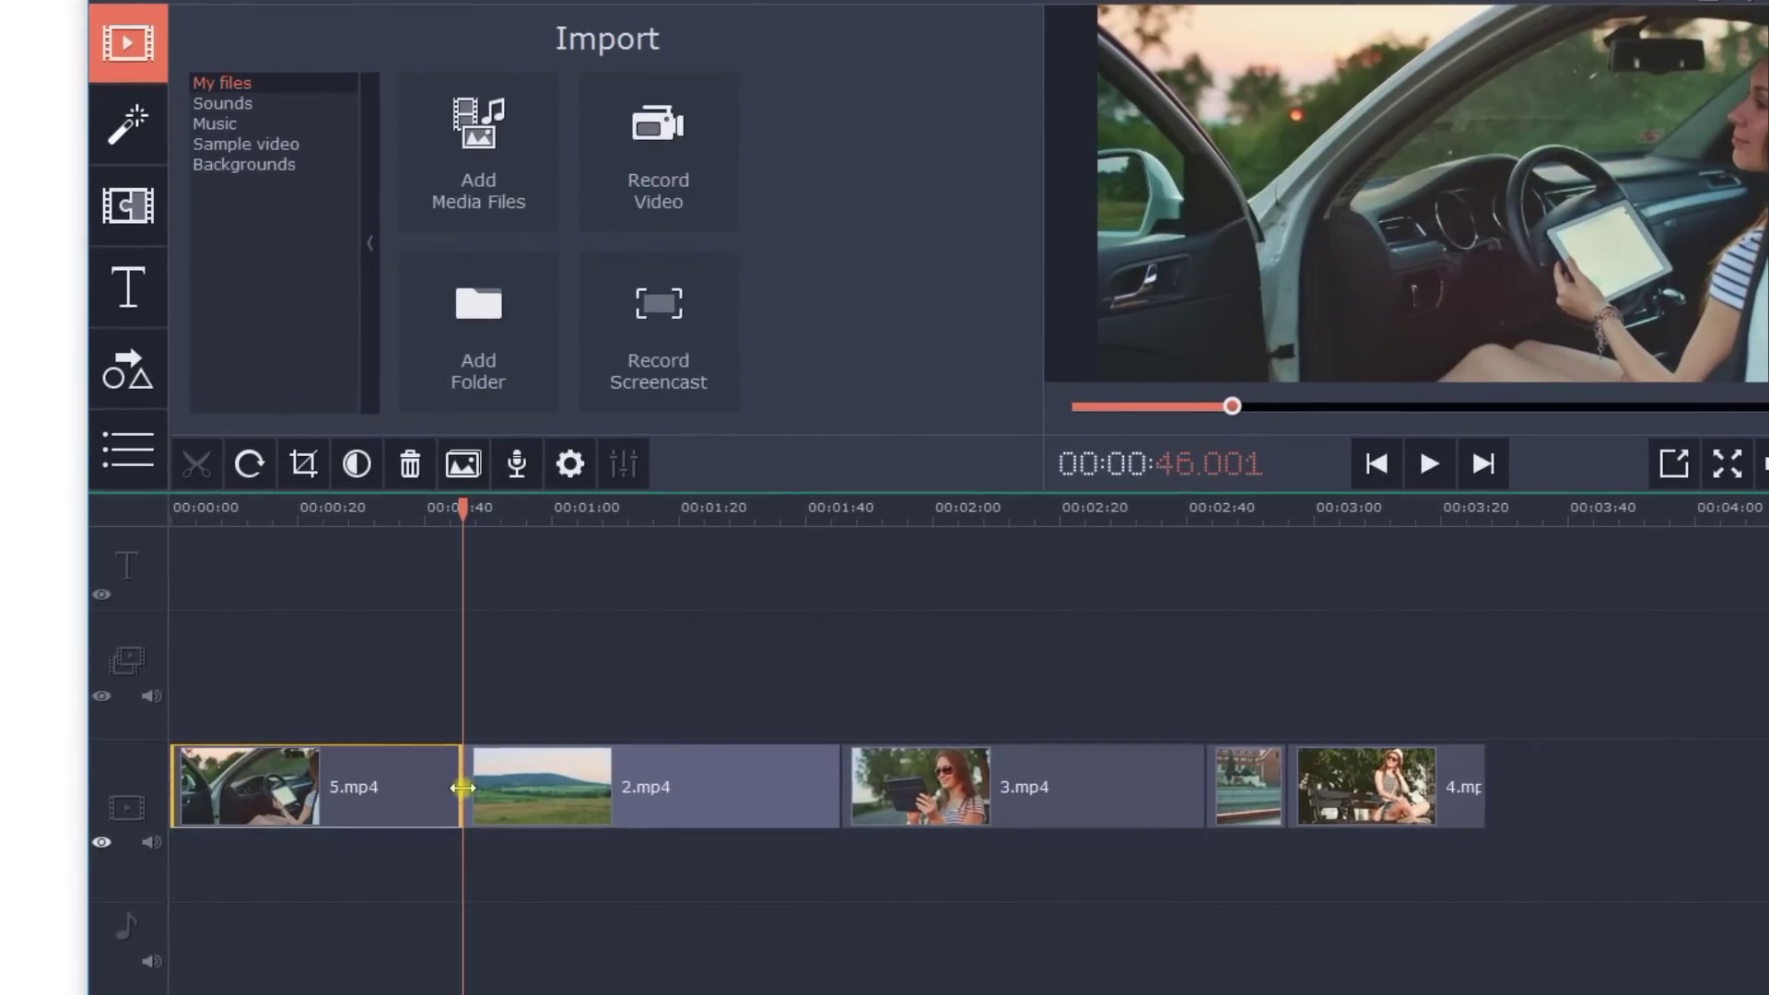
pyautogui.moveTo(173, 788)
pyautogui.mouseDown()
pyautogui.moveTo(258, 789)
pyautogui.moveTo(173, 791)
pyautogui.mouseUp()
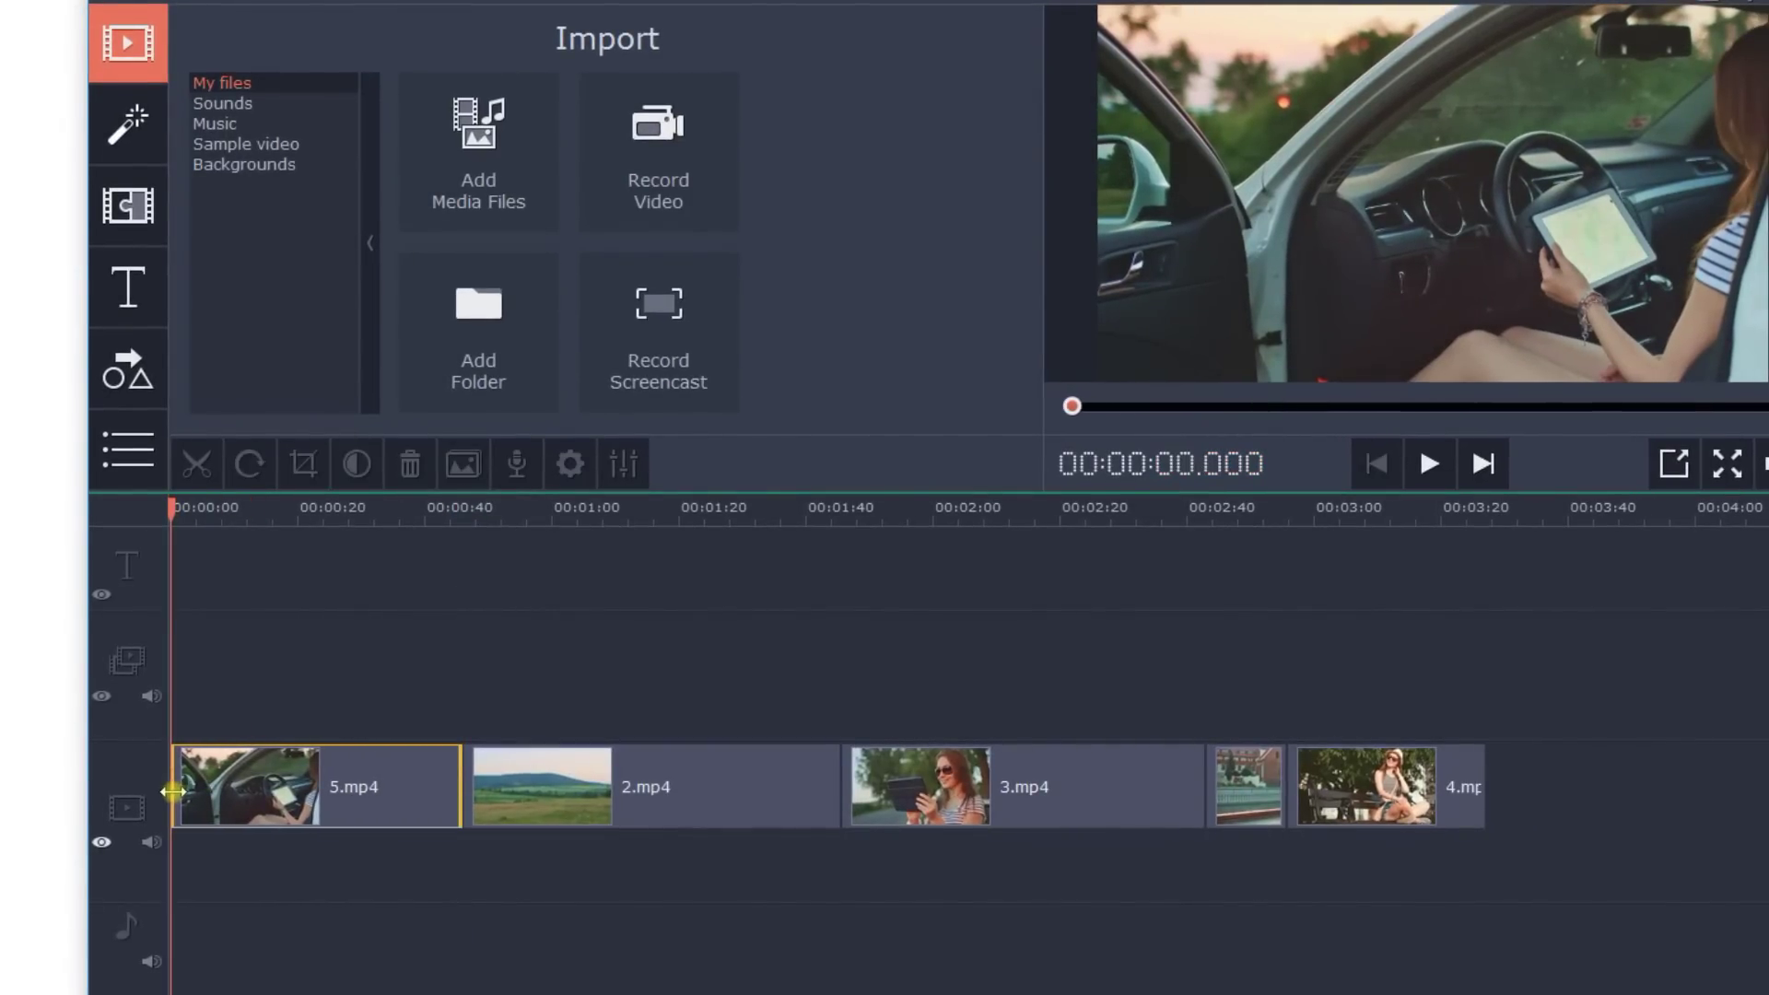
pyautogui.click(384, 792)
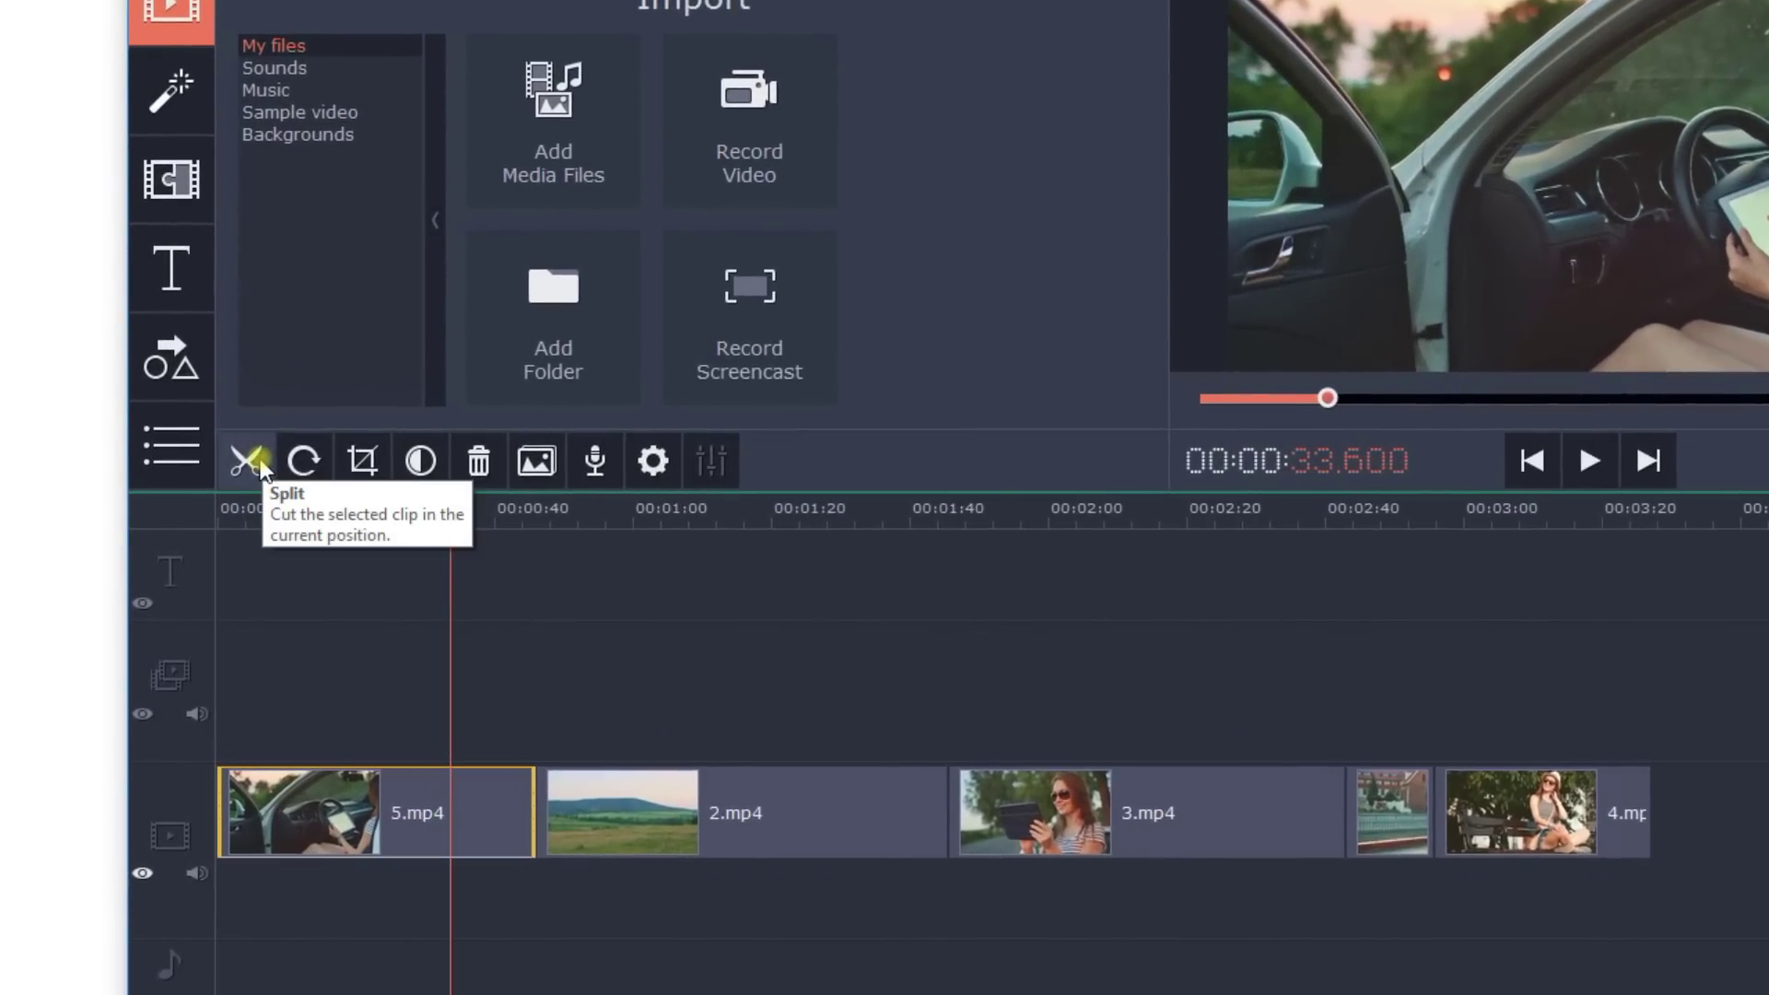
pyautogui.click(251, 461)
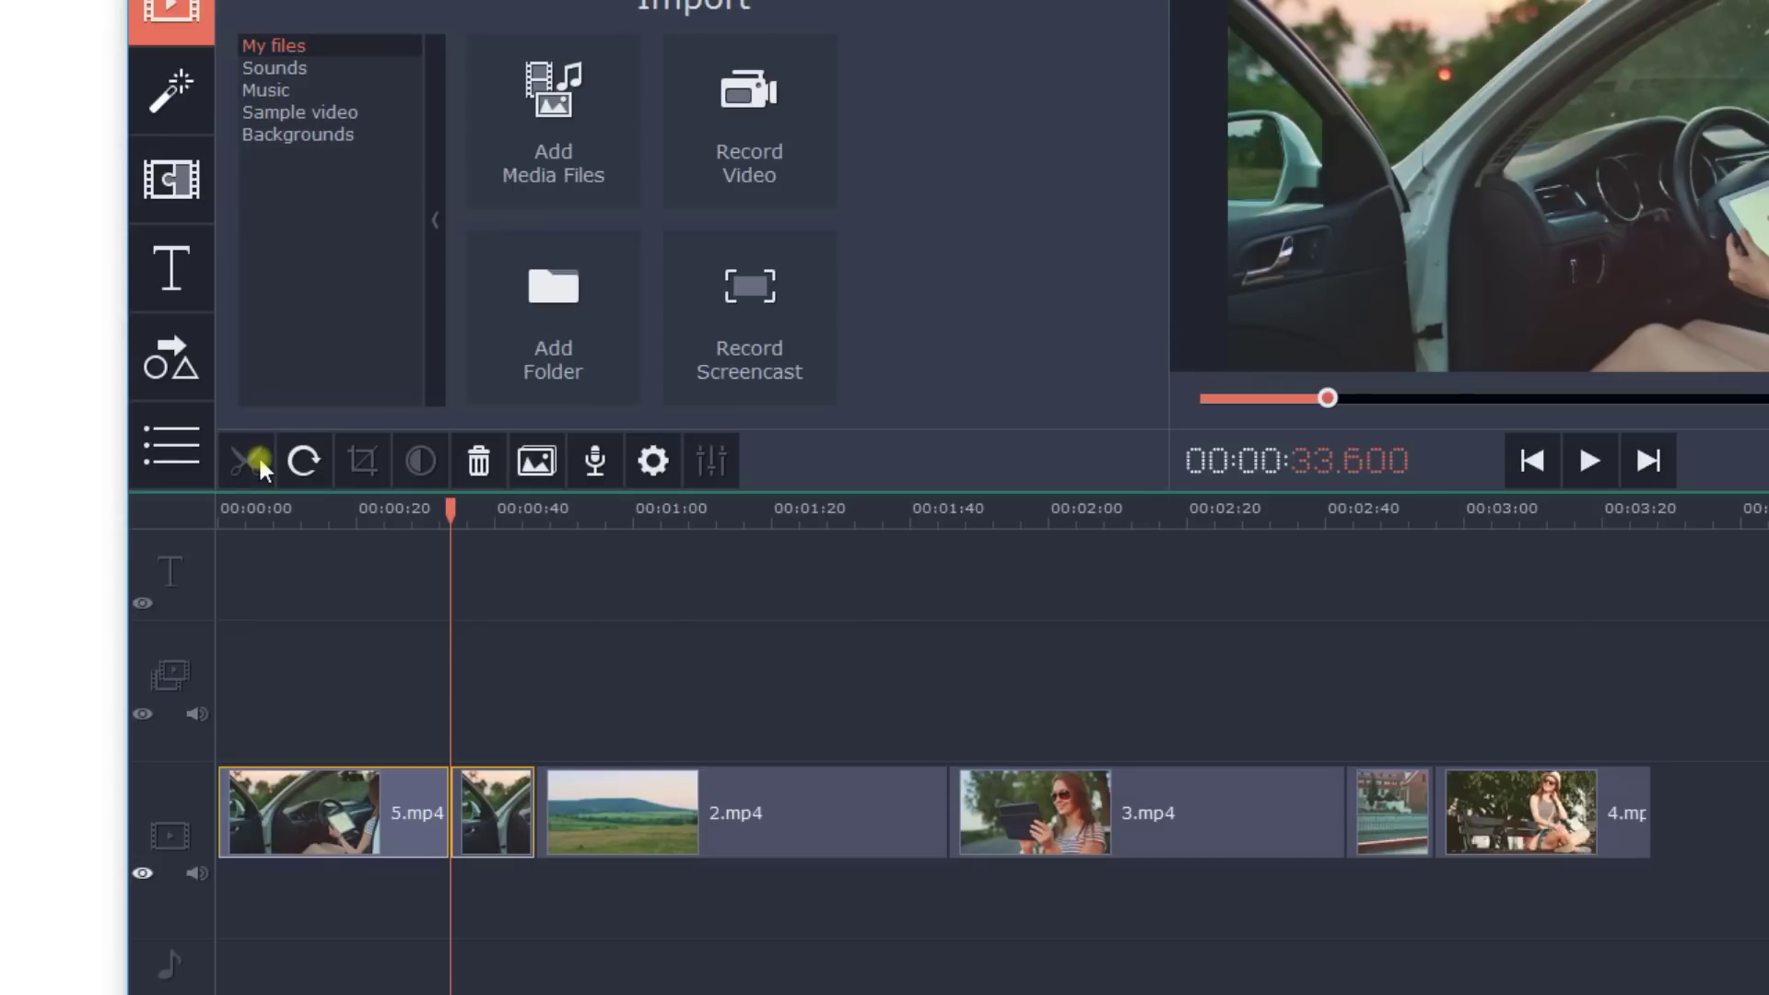
# - Delete the leftover end piece of 5.mp4, then select 3.mp4 at 01:43.400
pyautogui.click(482, 793)
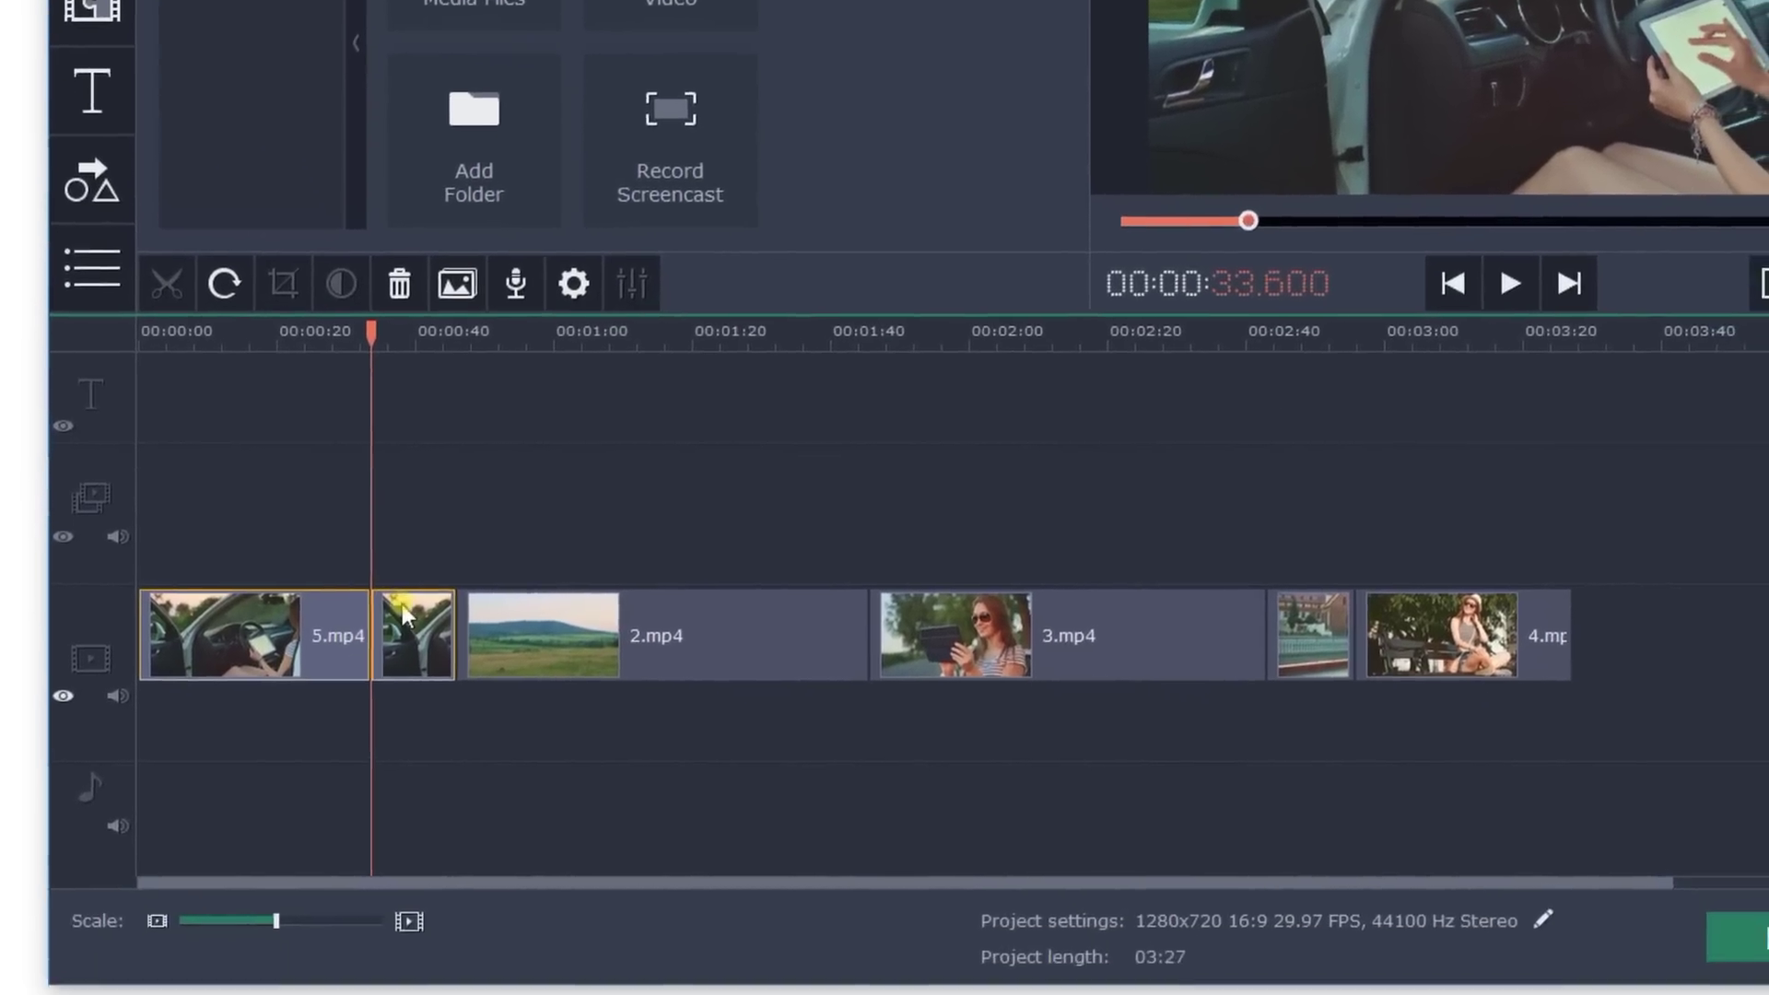
pyautogui.click(403, 614)
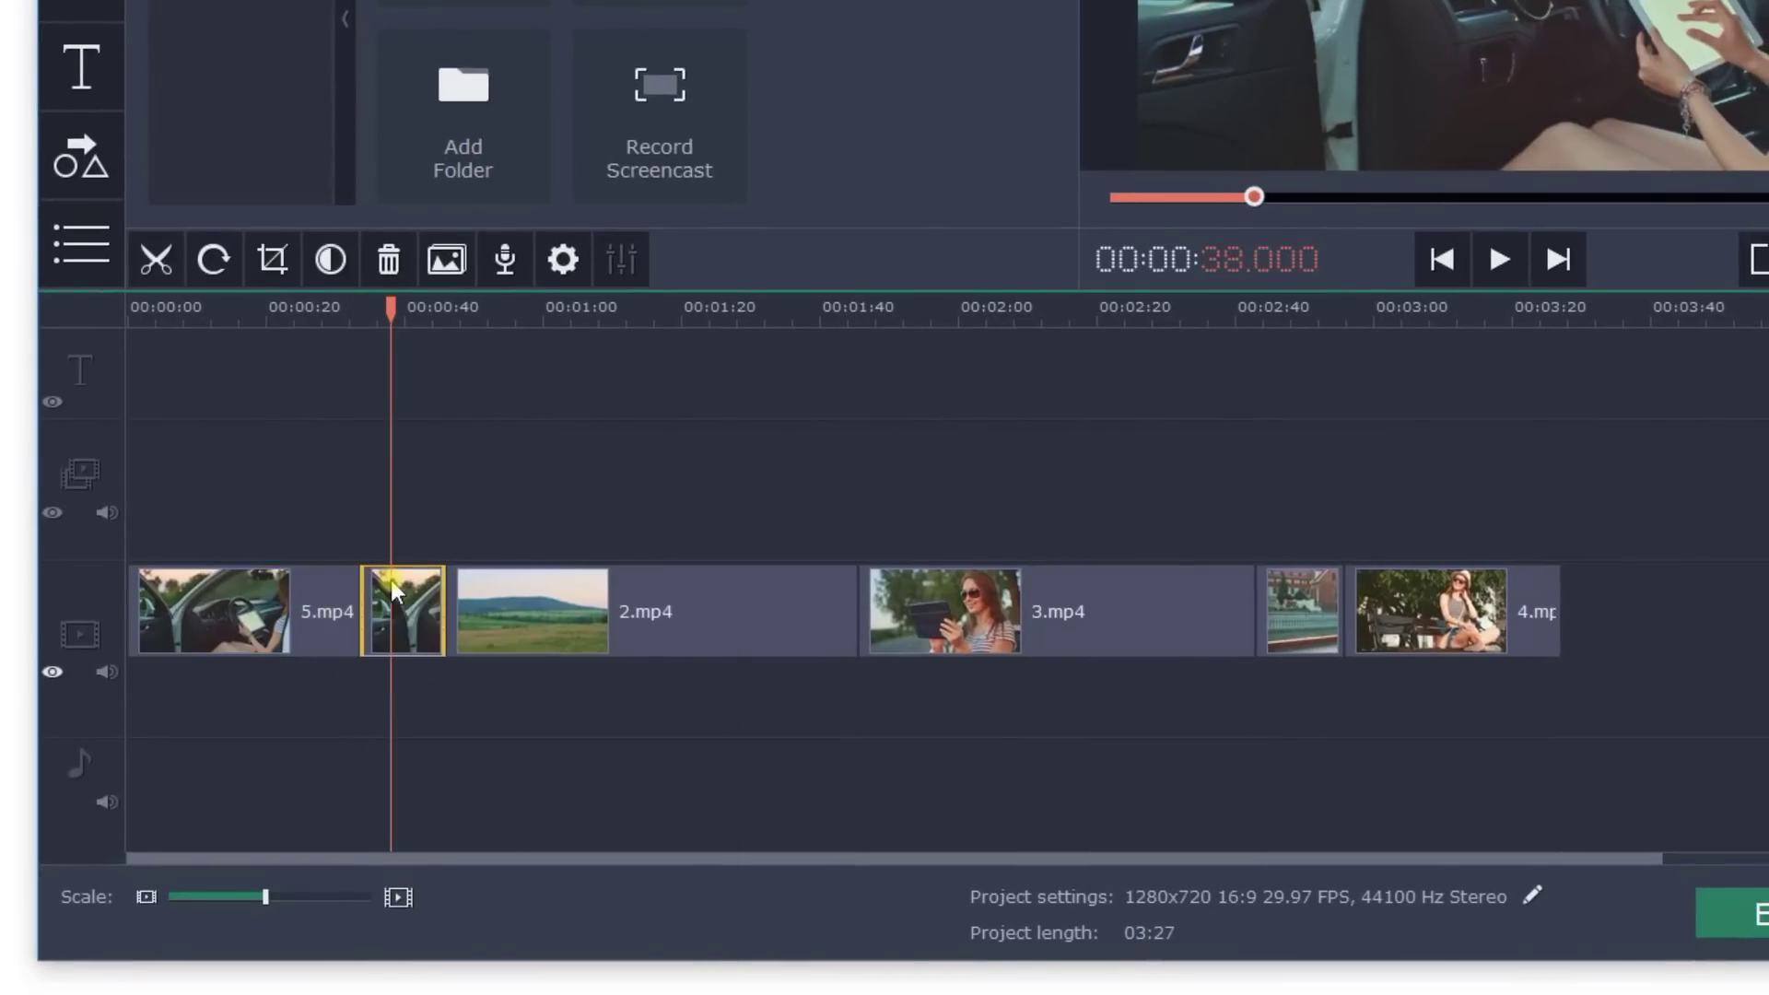
pyautogui.rightClick(390, 579)
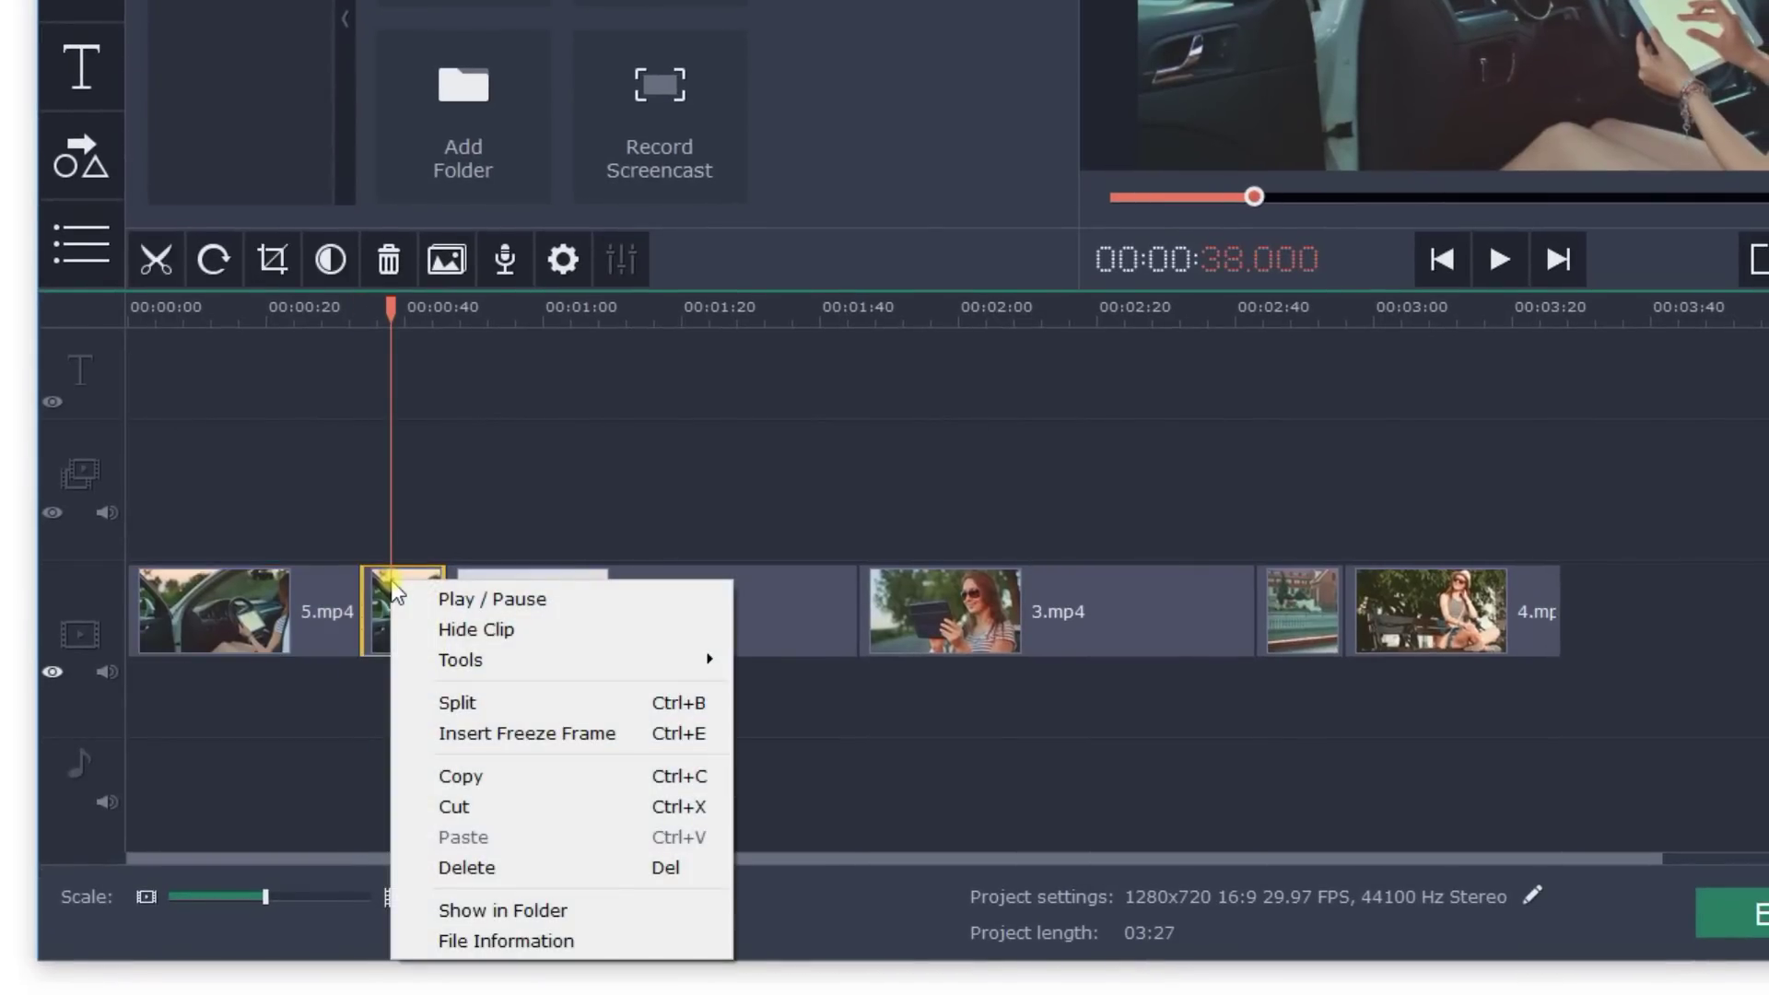
pyautogui.click(472, 868)
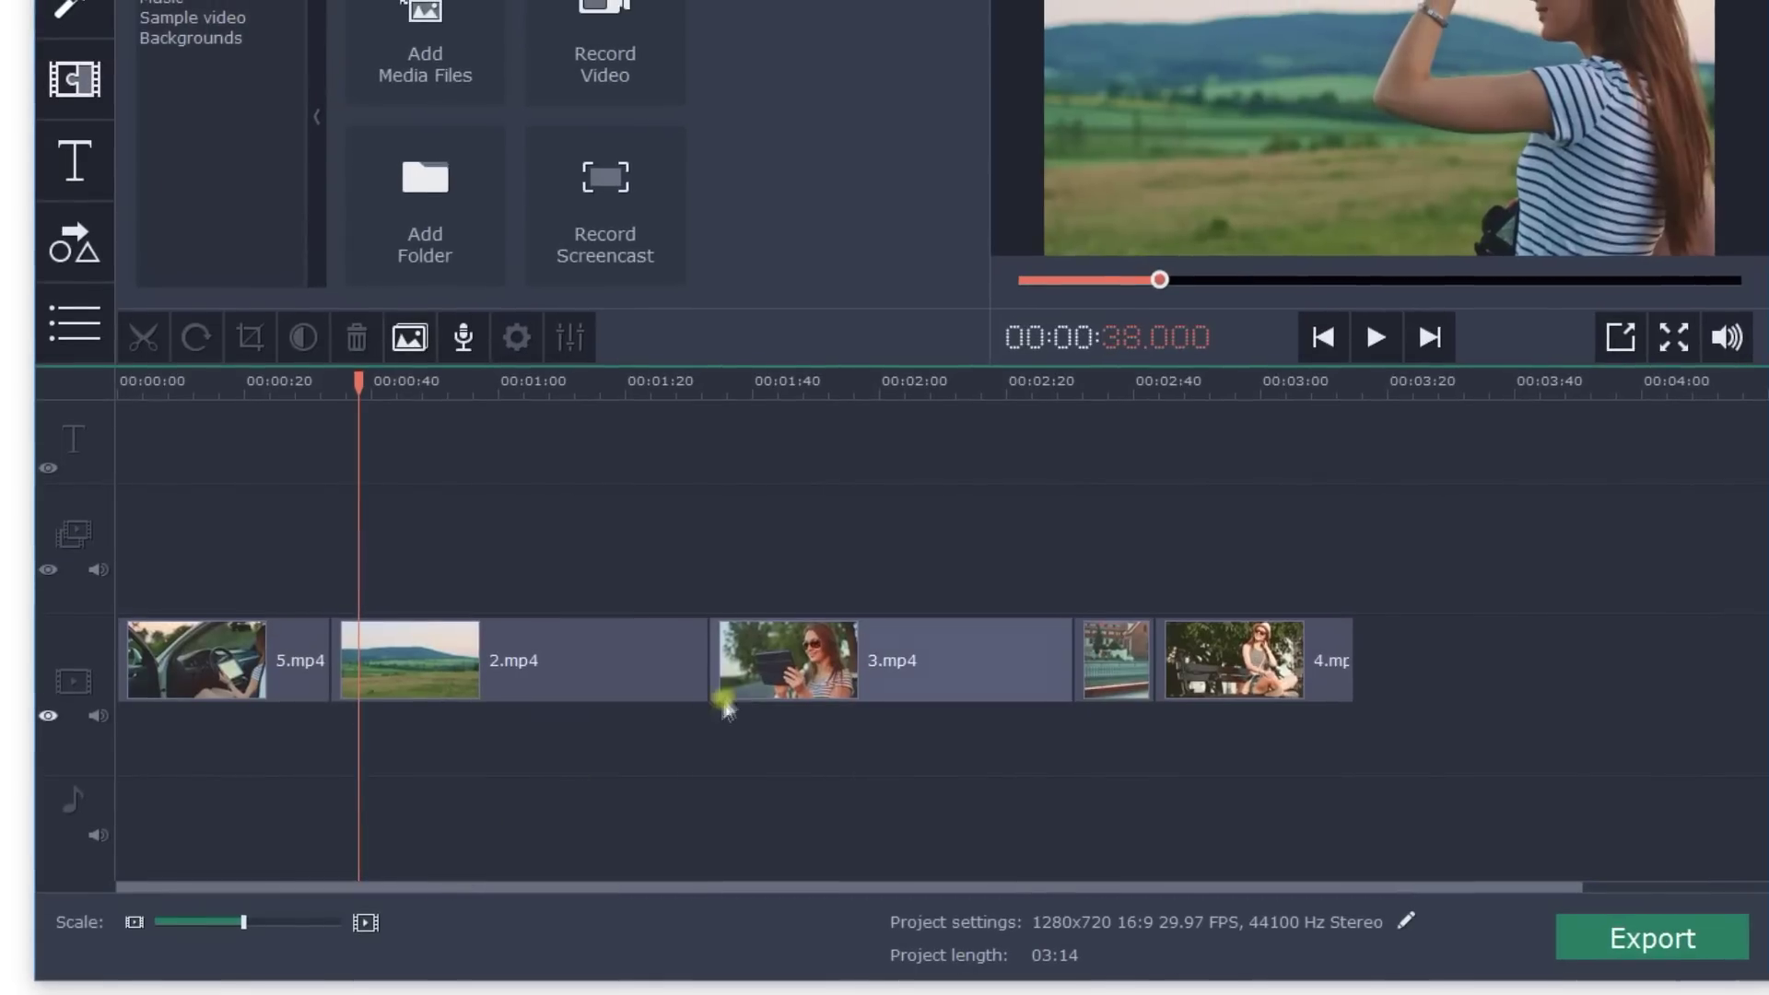
pyautogui.click(774, 626)
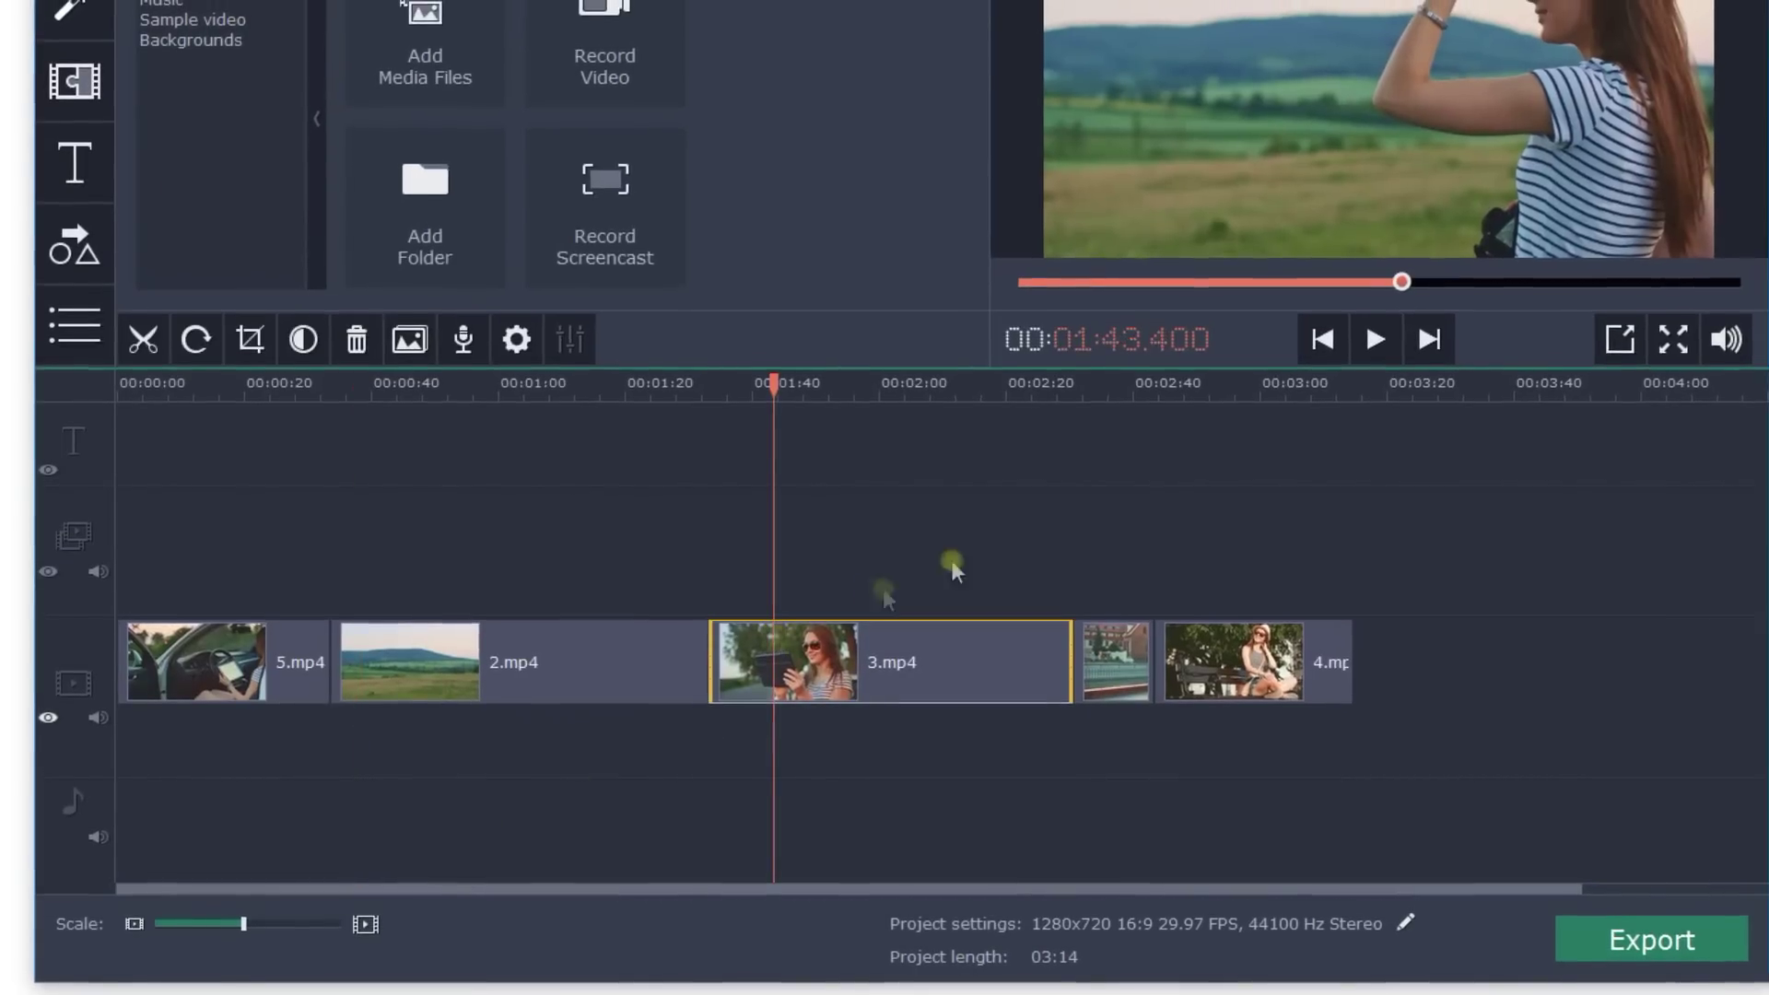
# - Split 3.mp4 at 01:48.777 and delete its short opening piece
pyautogui.click(1362, 366)
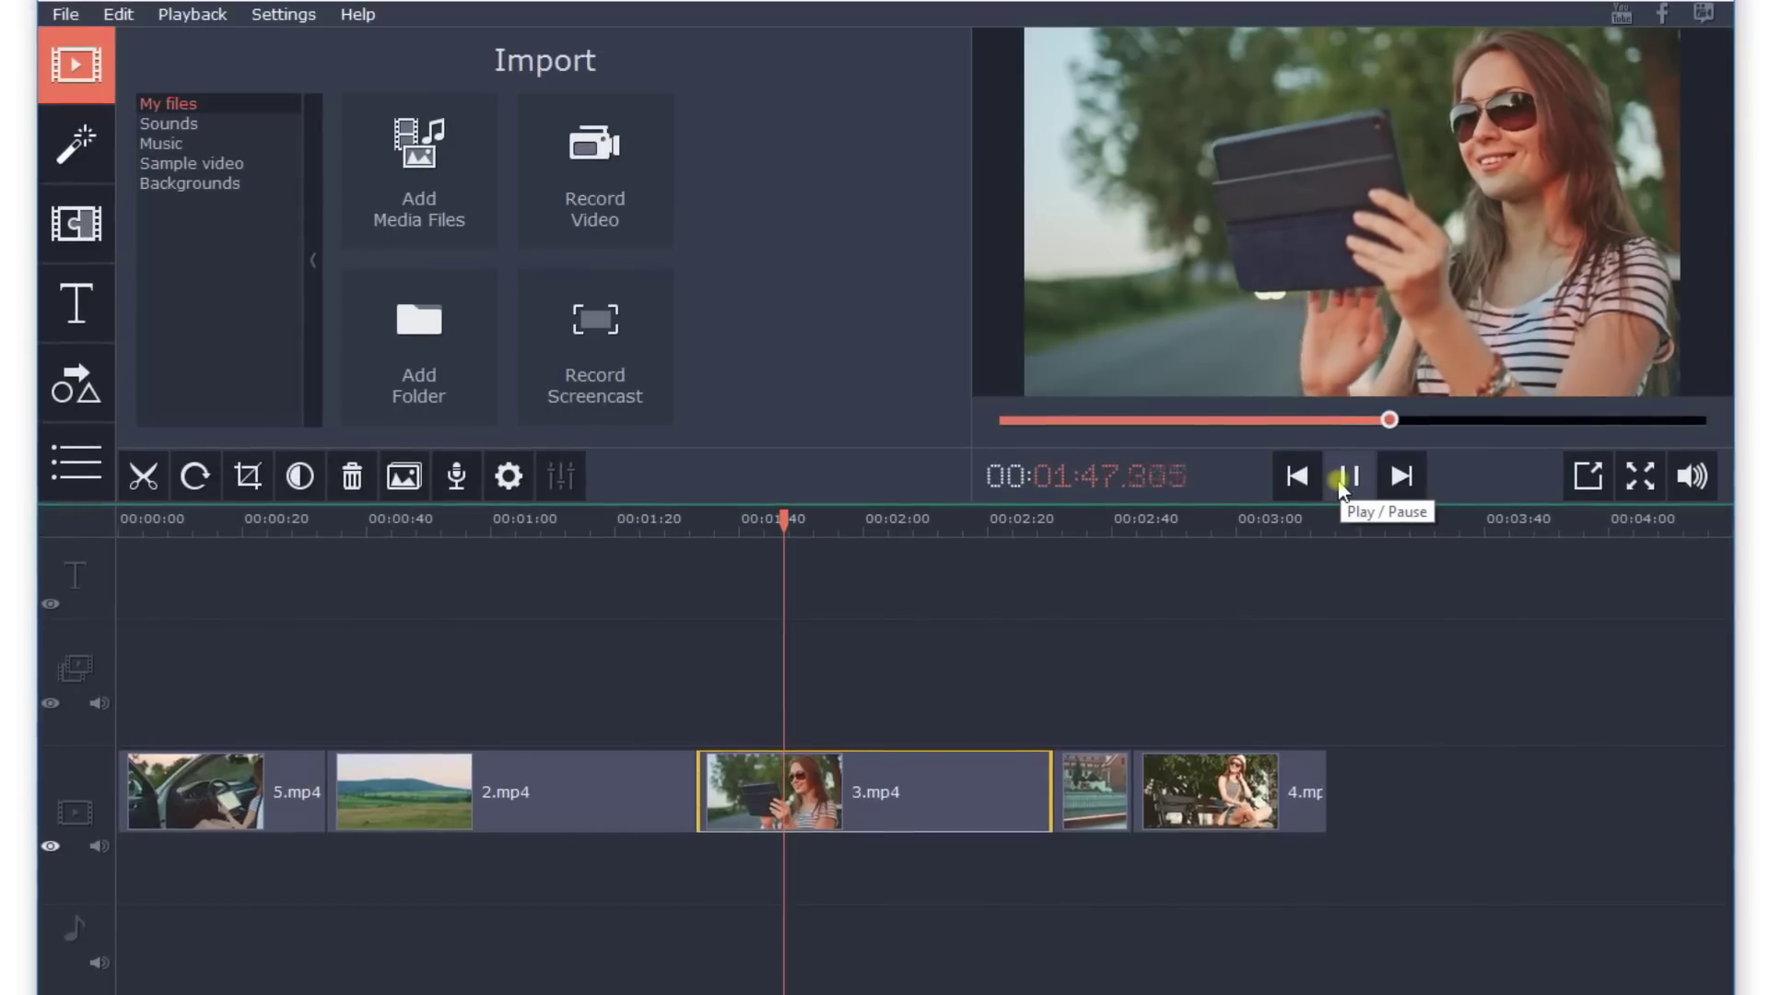
pyautogui.click(1344, 481)
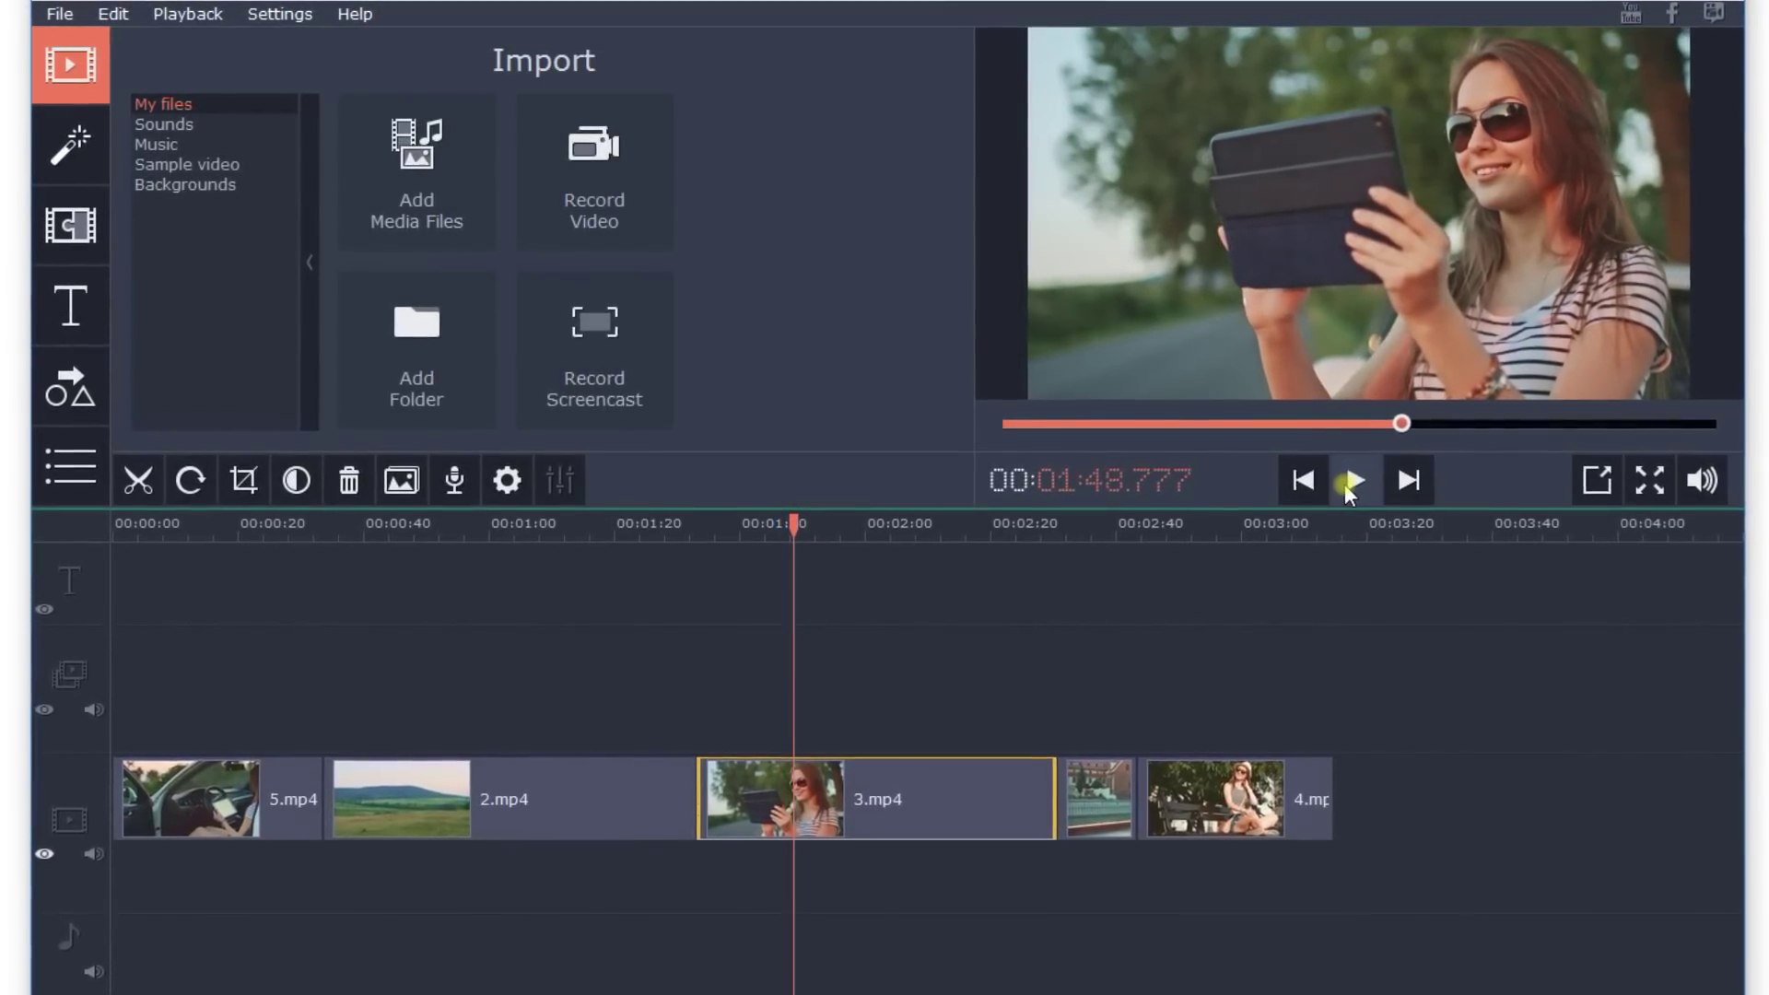
pyautogui.click(127, 491)
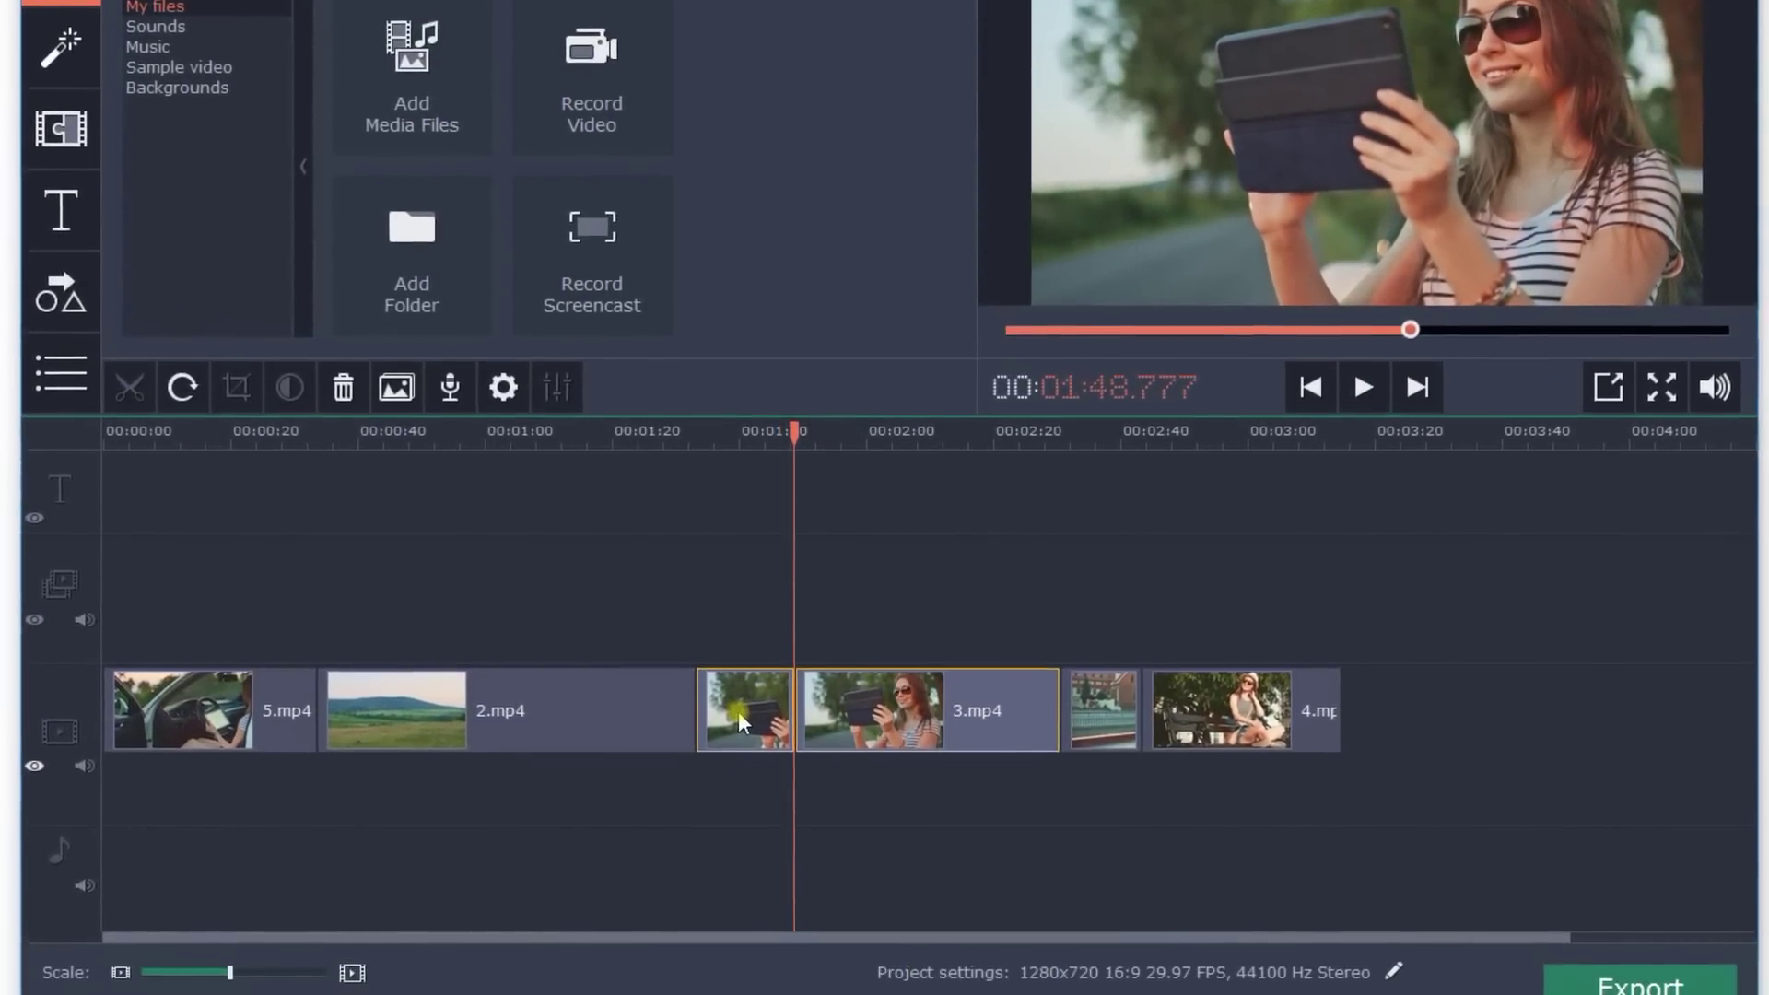
pyautogui.click(738, 711)
pyautogui.rightClick(740, 711)
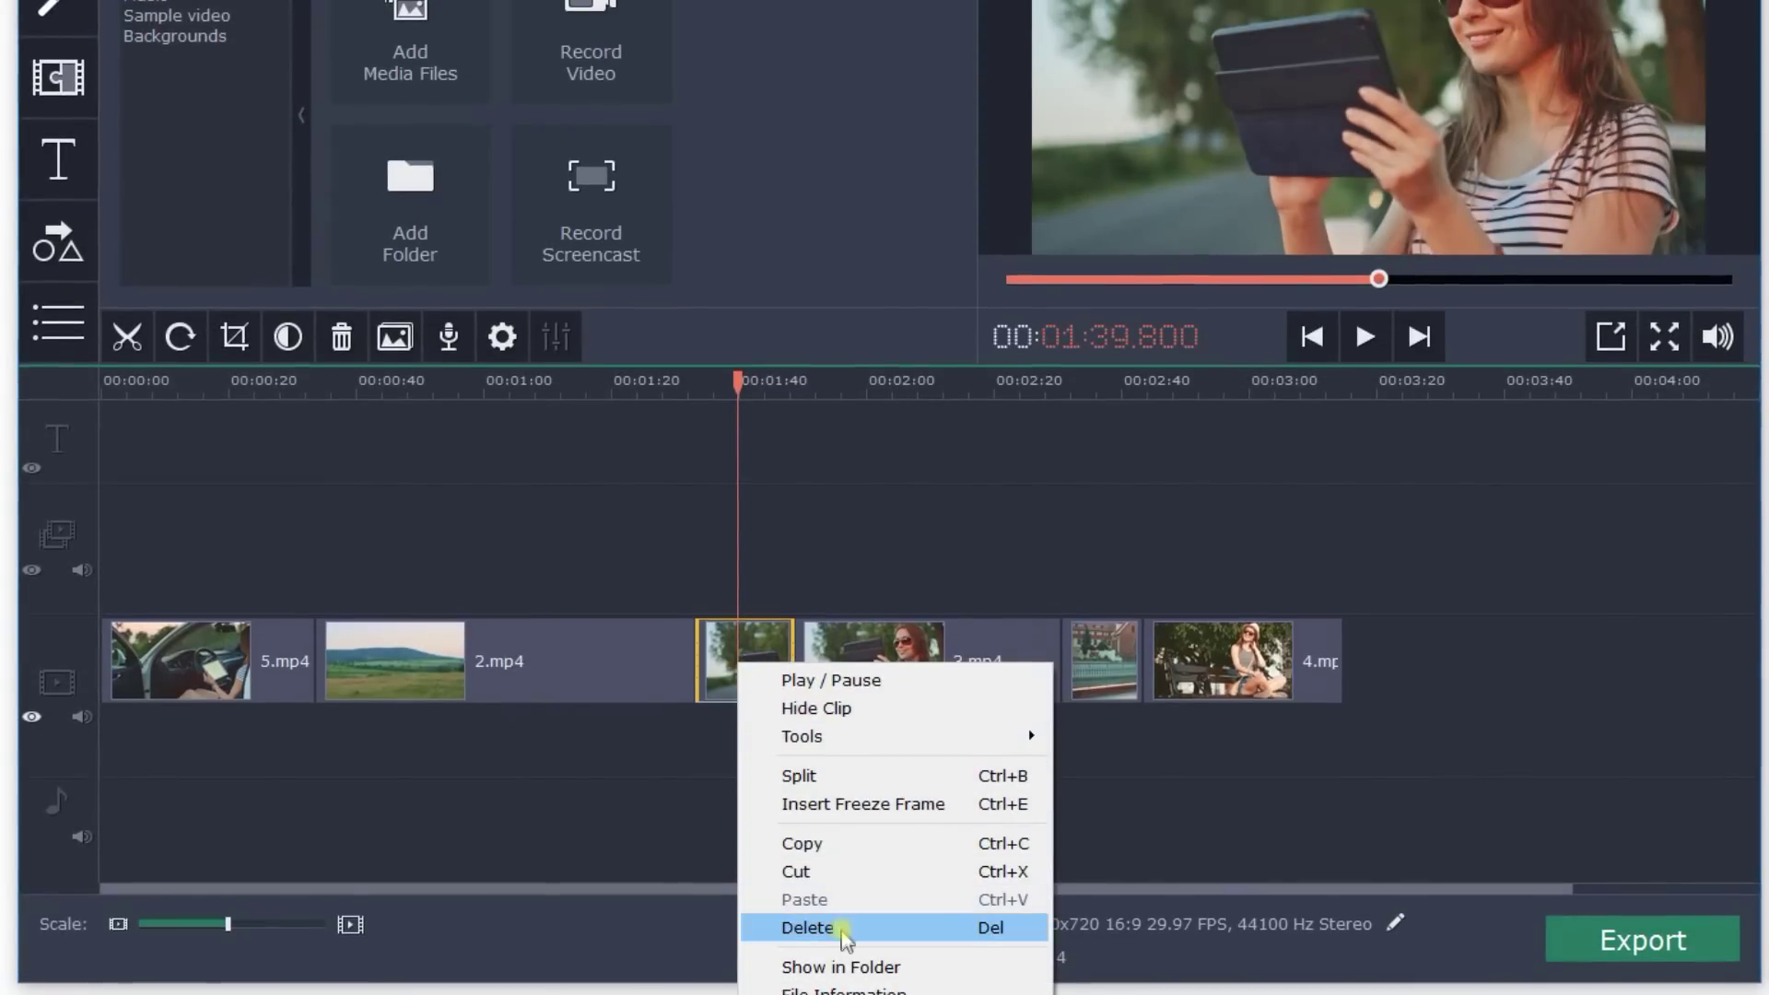
pyautogui.click(839, 931)
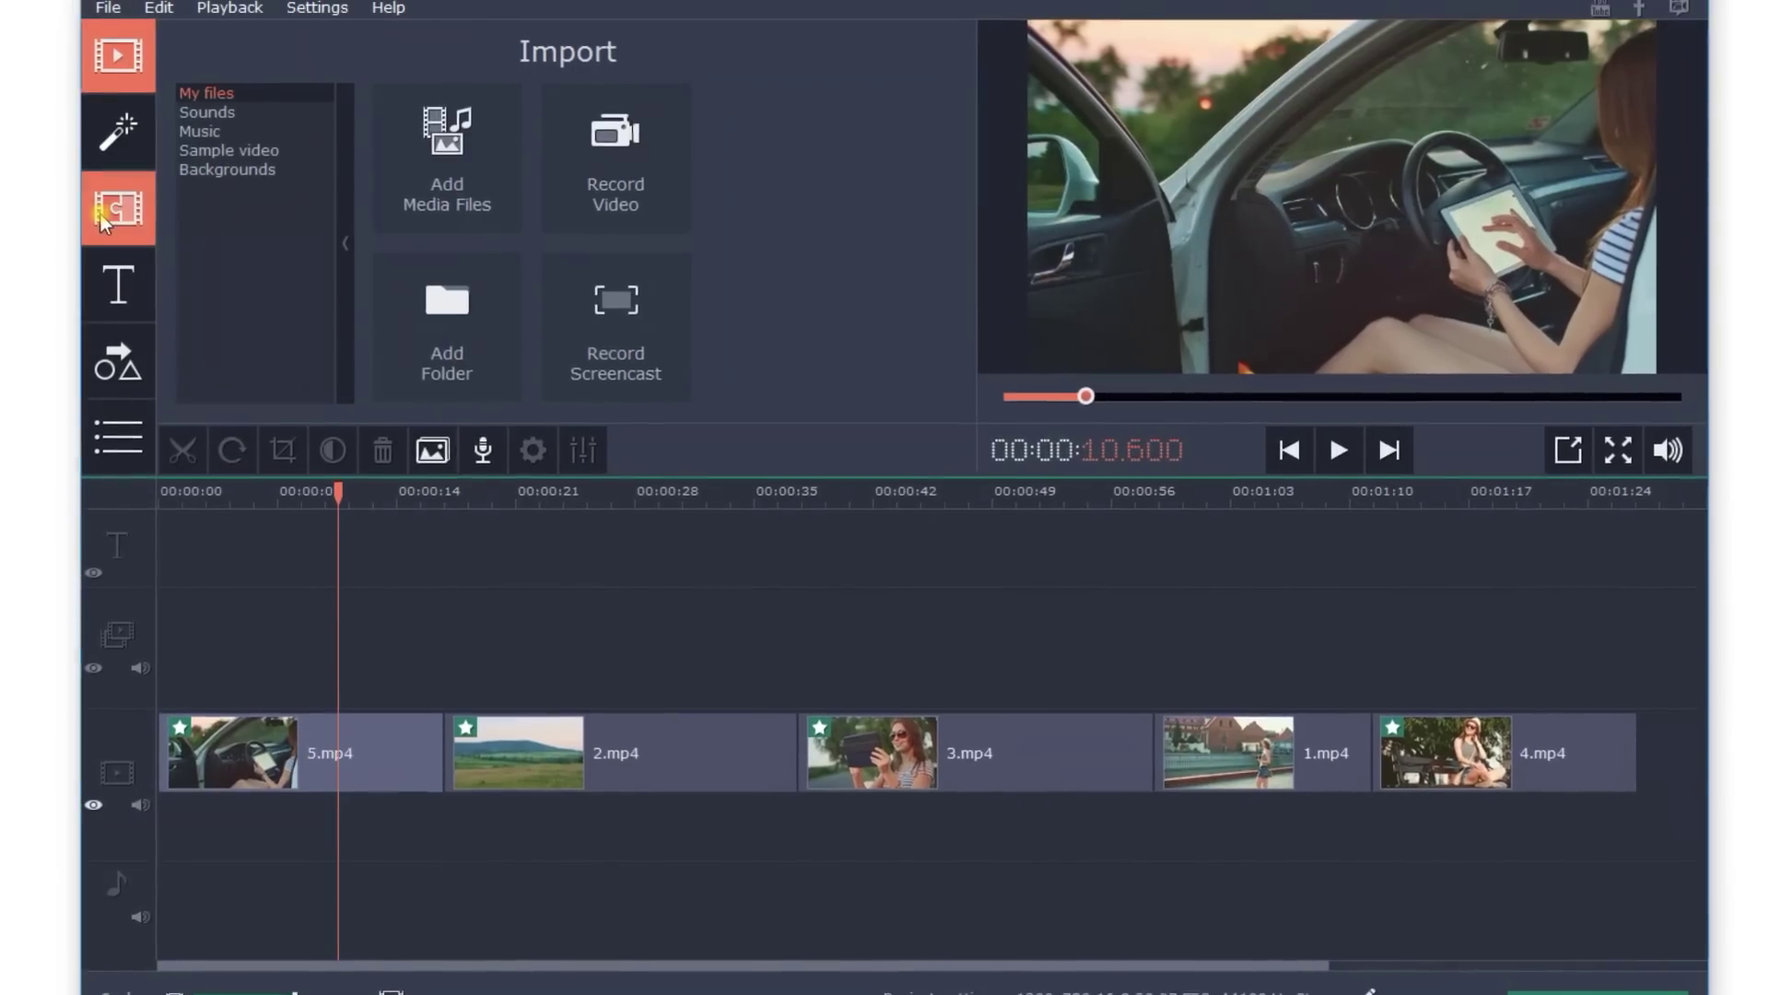
# - Preview the Artistic and Geometric transitions: Disintegrate, Flash, Page turn, Cross 1 and Push
pyautogui.click(101, 214)
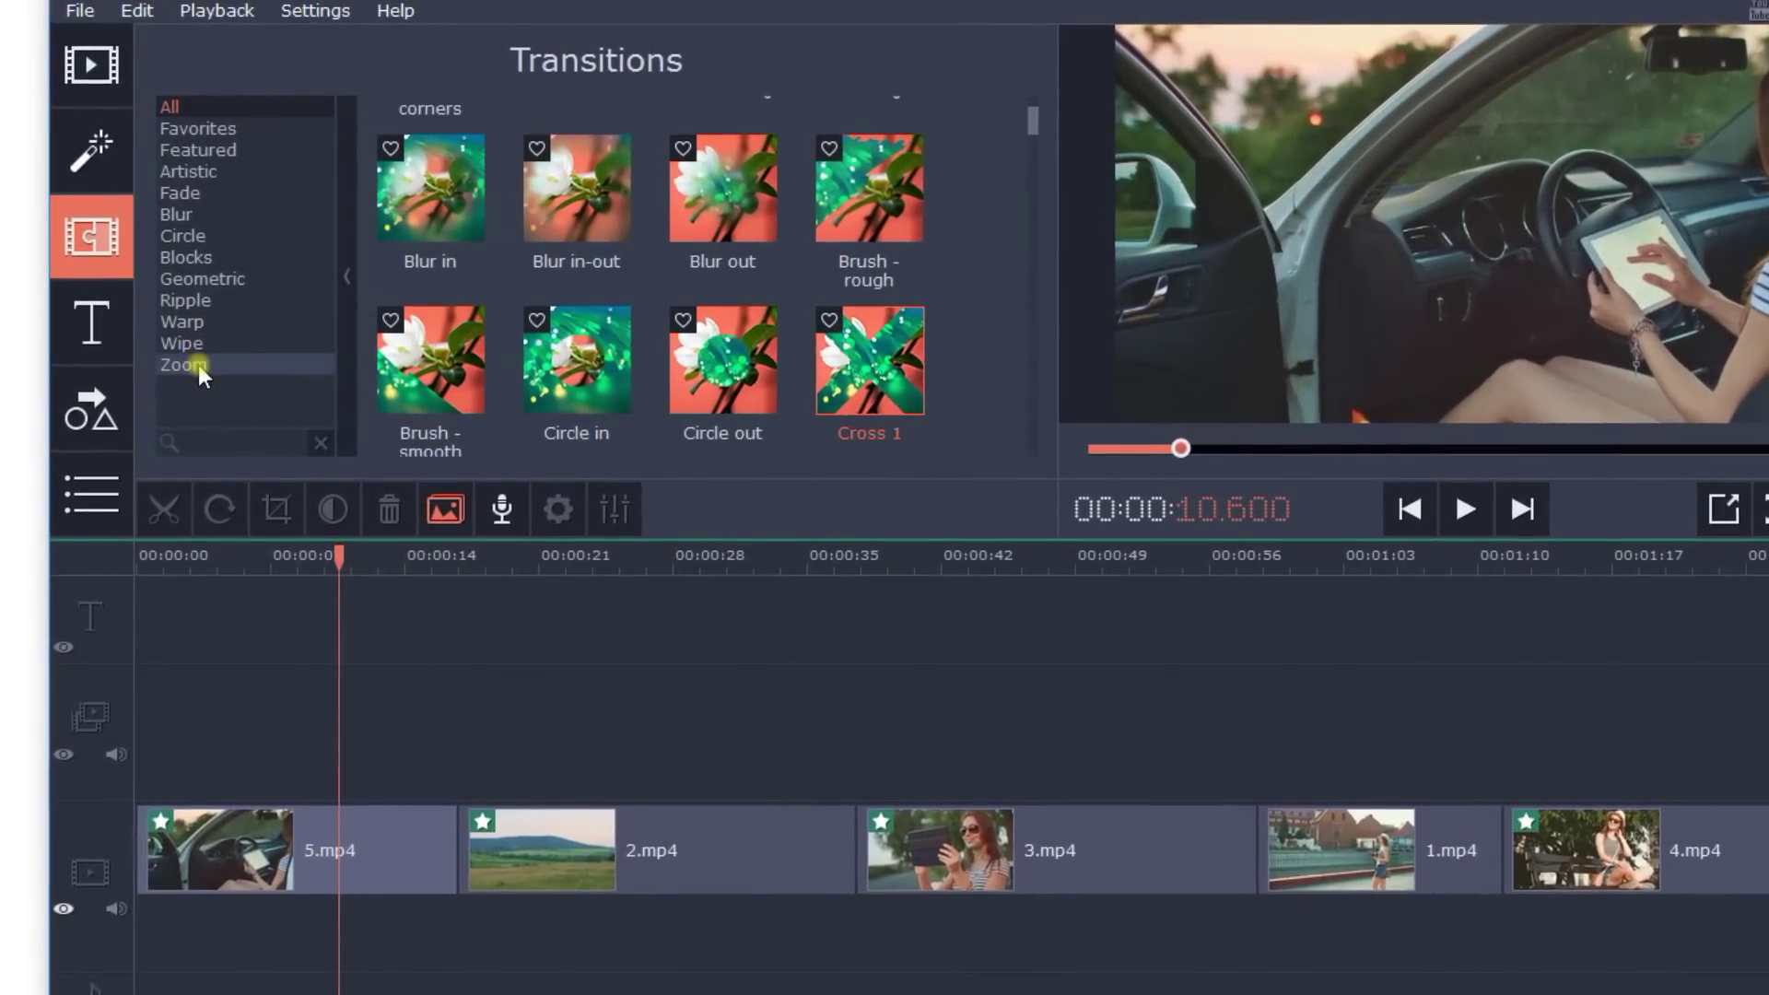
pyautogui.click(224, 171)
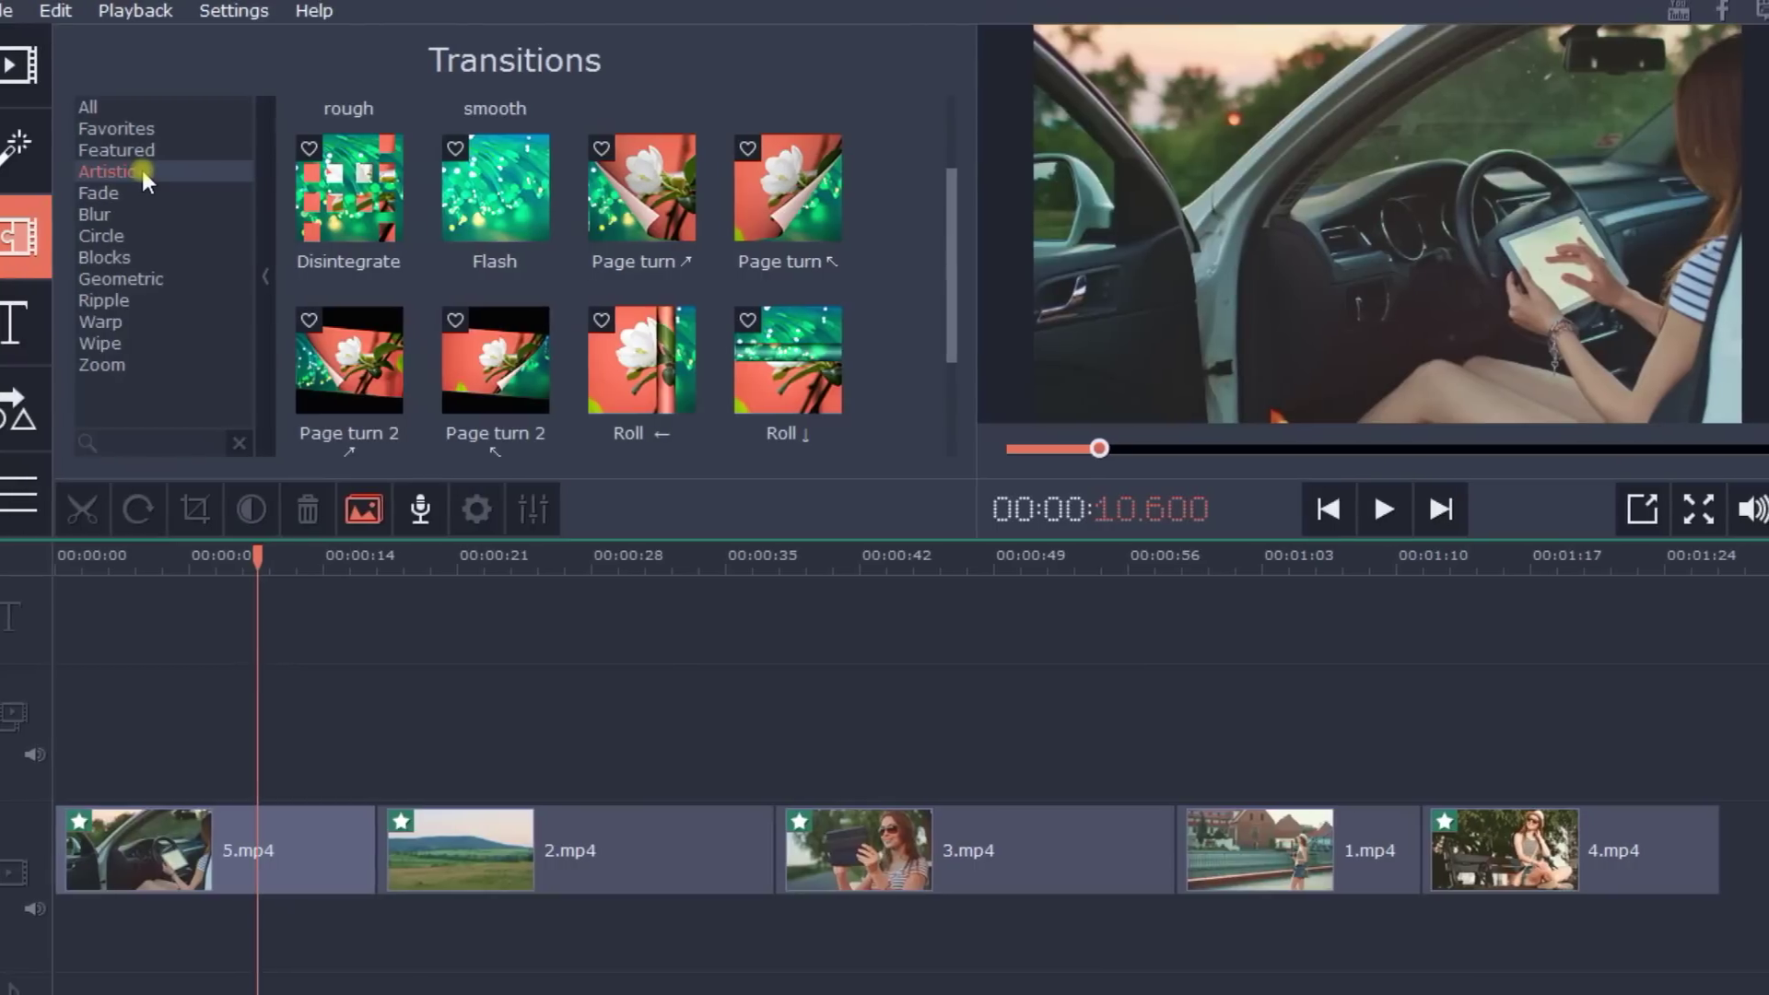
pyautogui.click(363, 187)
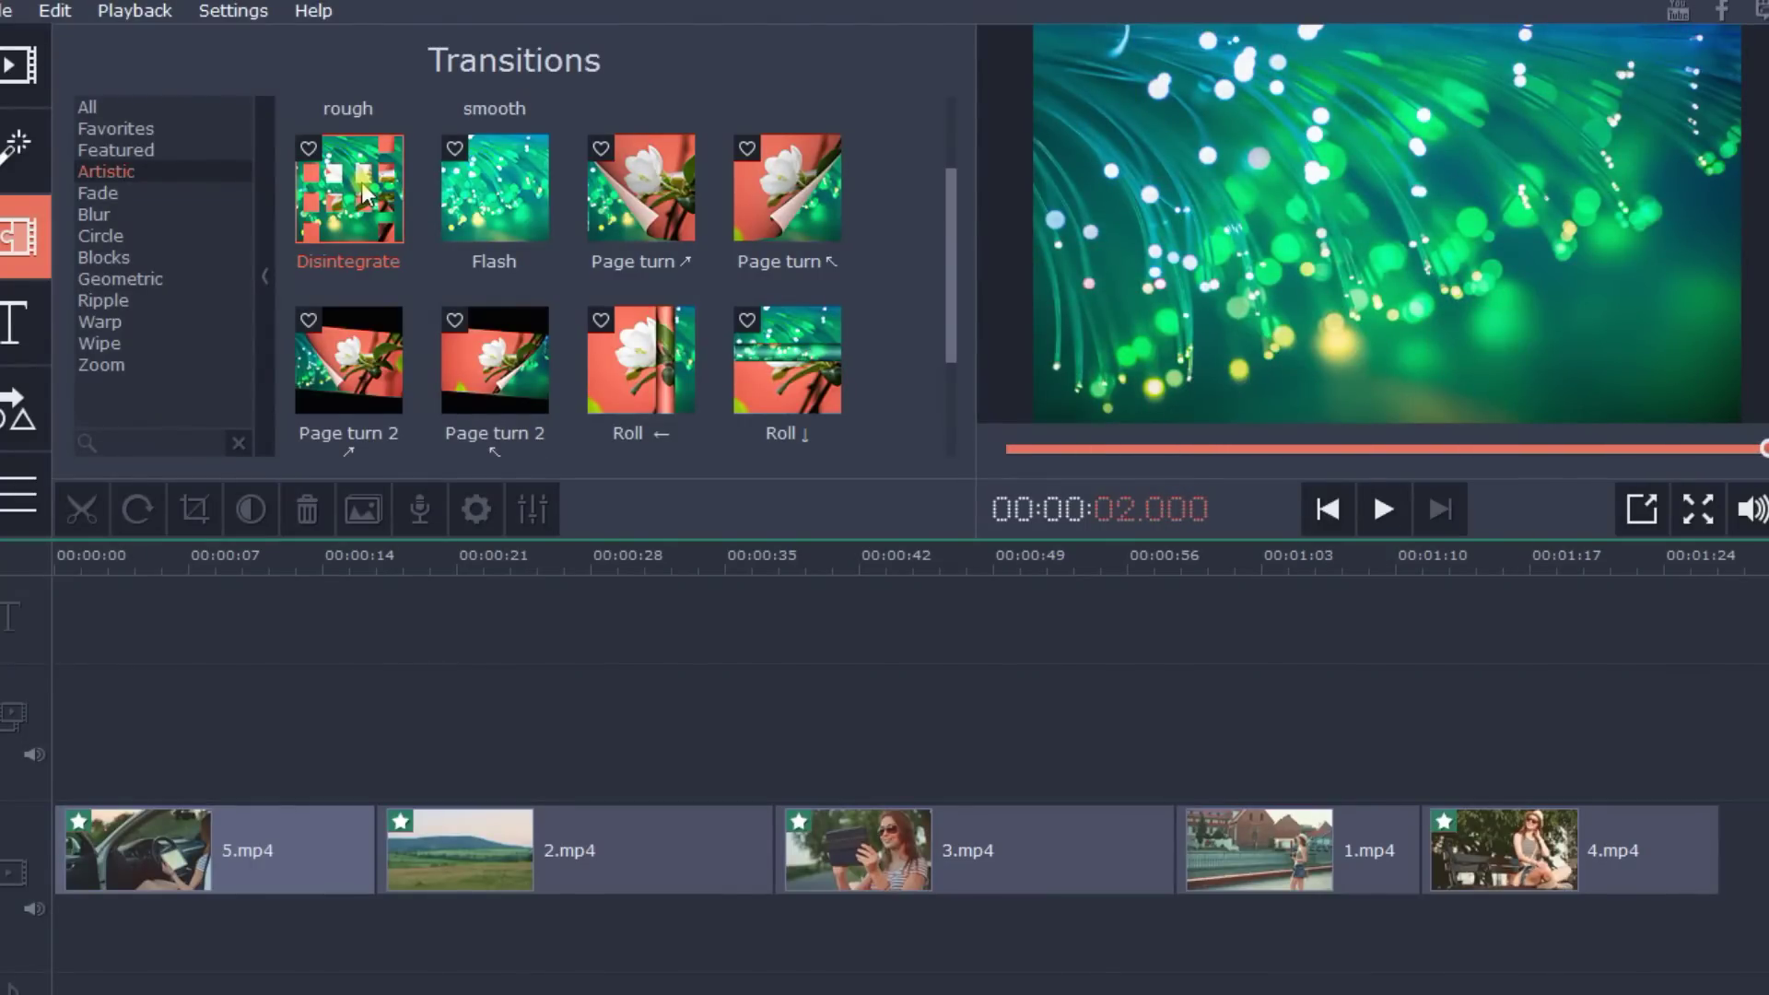
pyautogui.click(490, 186)
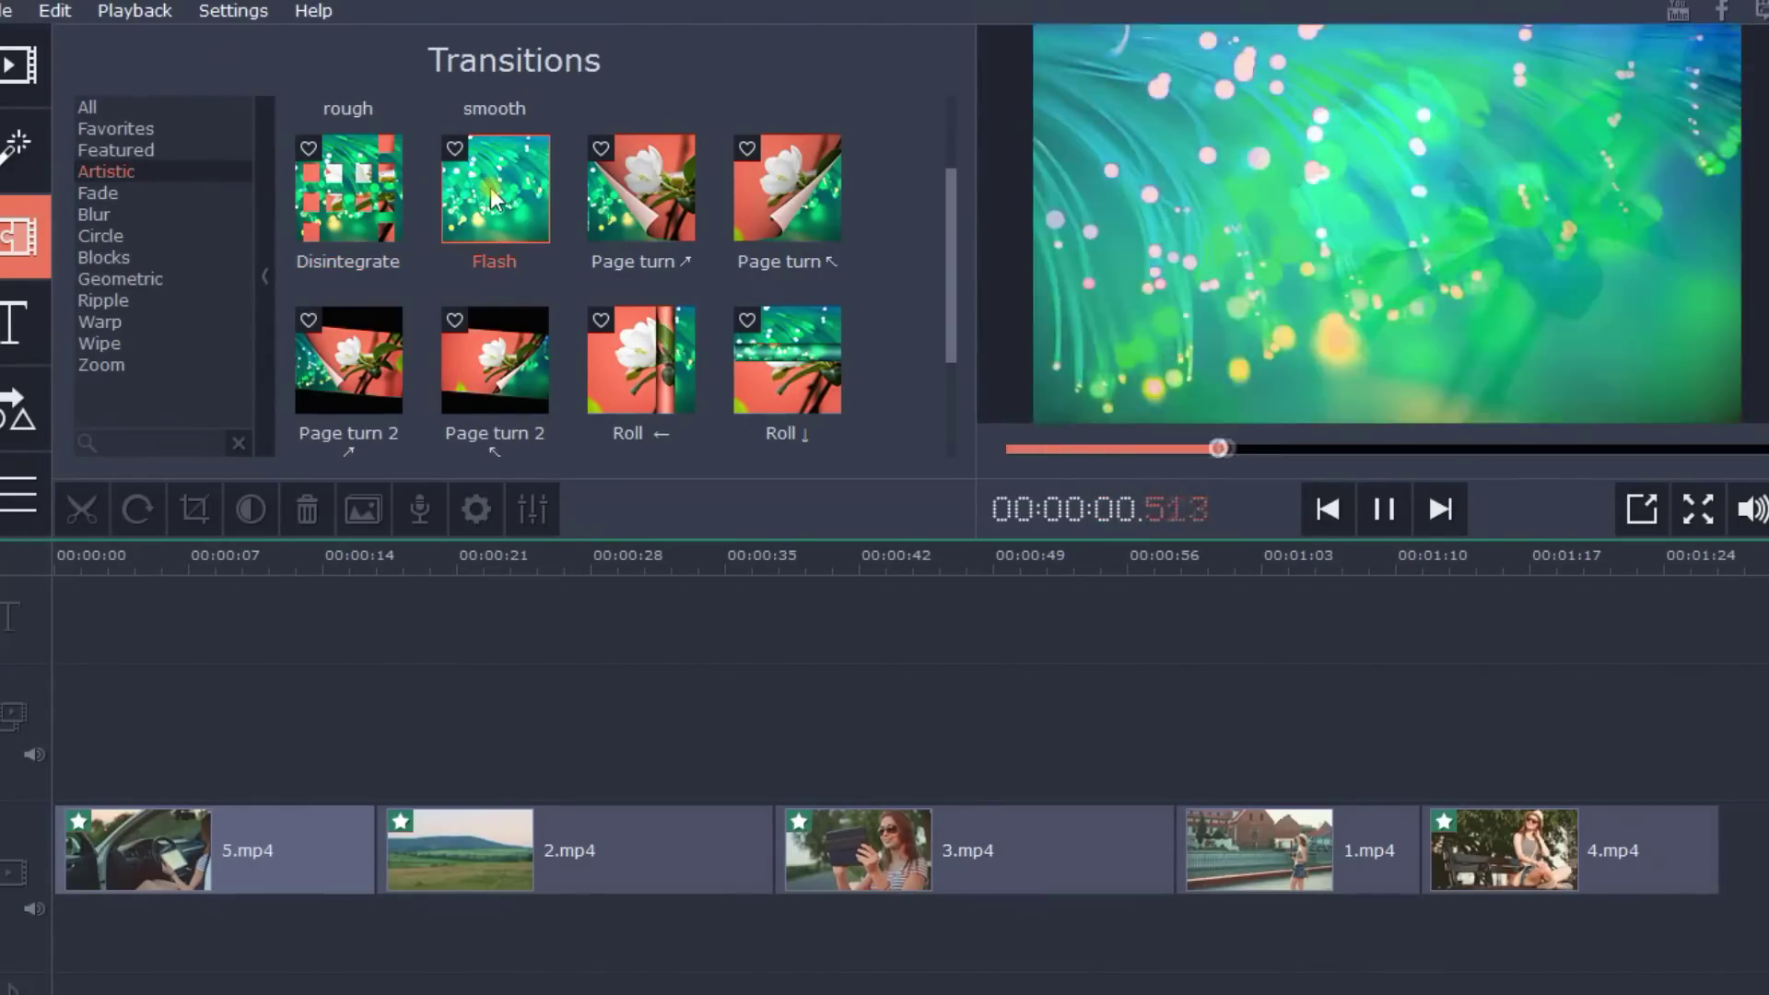
pyautogui.click(656, 203)
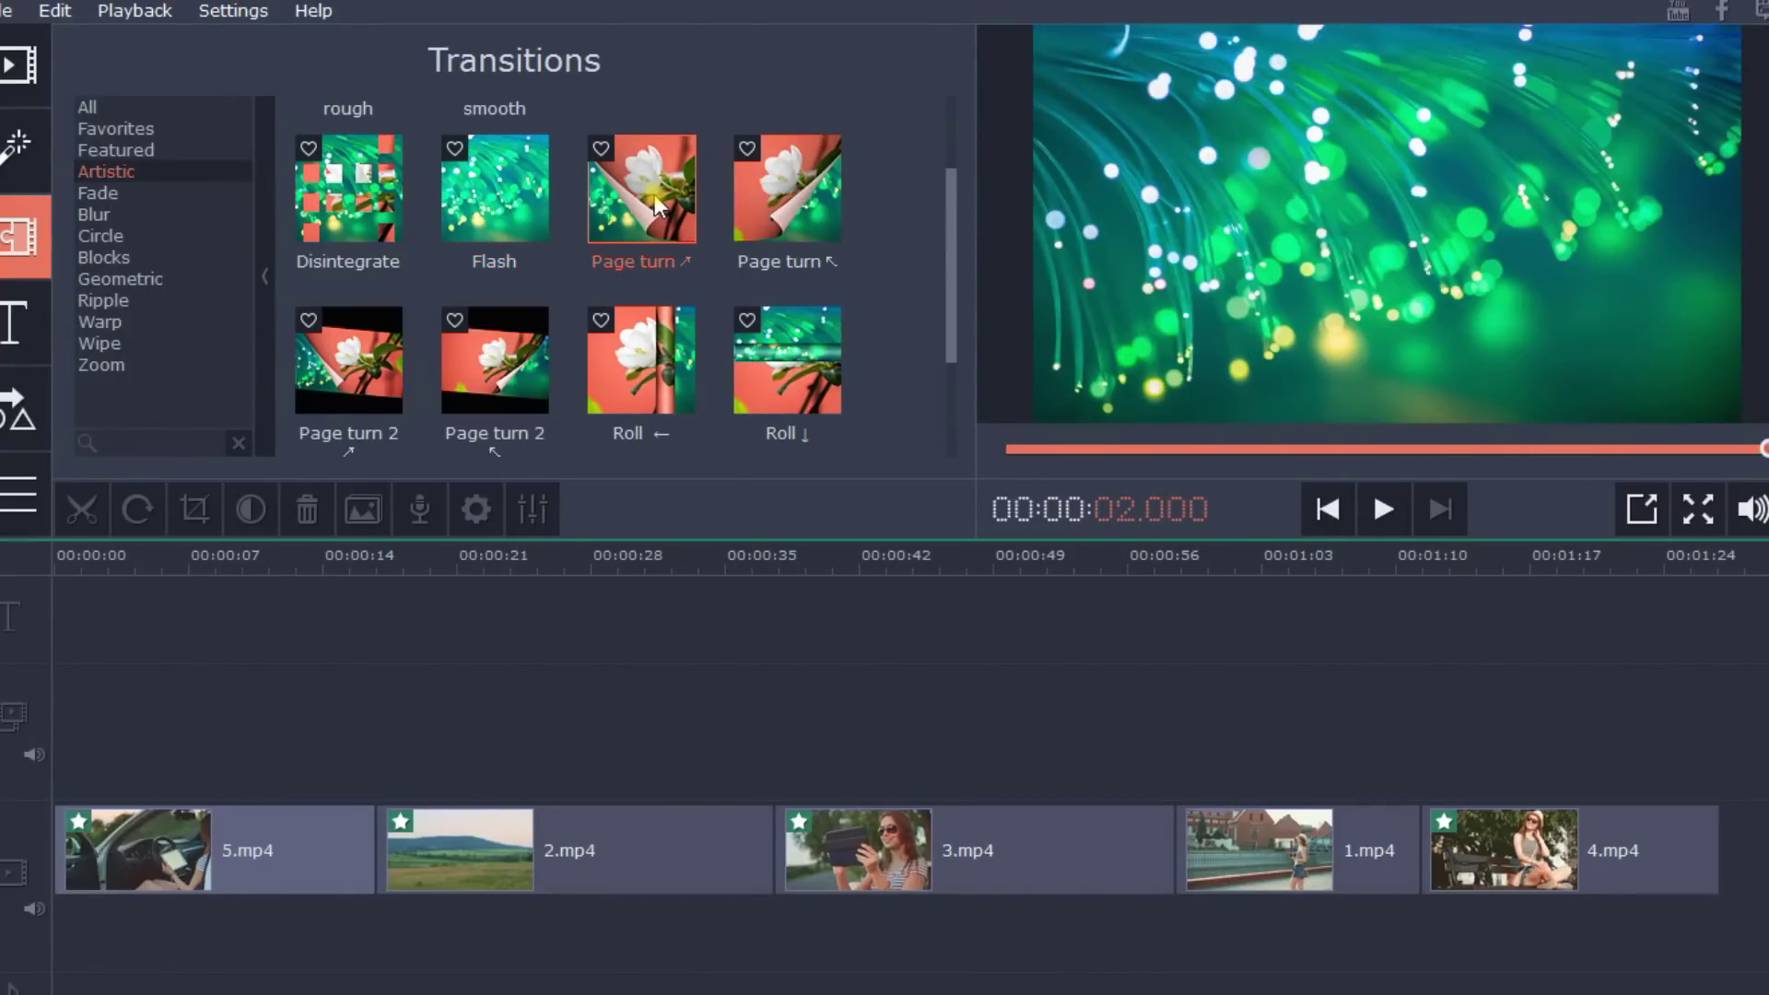
pyautogui.click(198, 276)
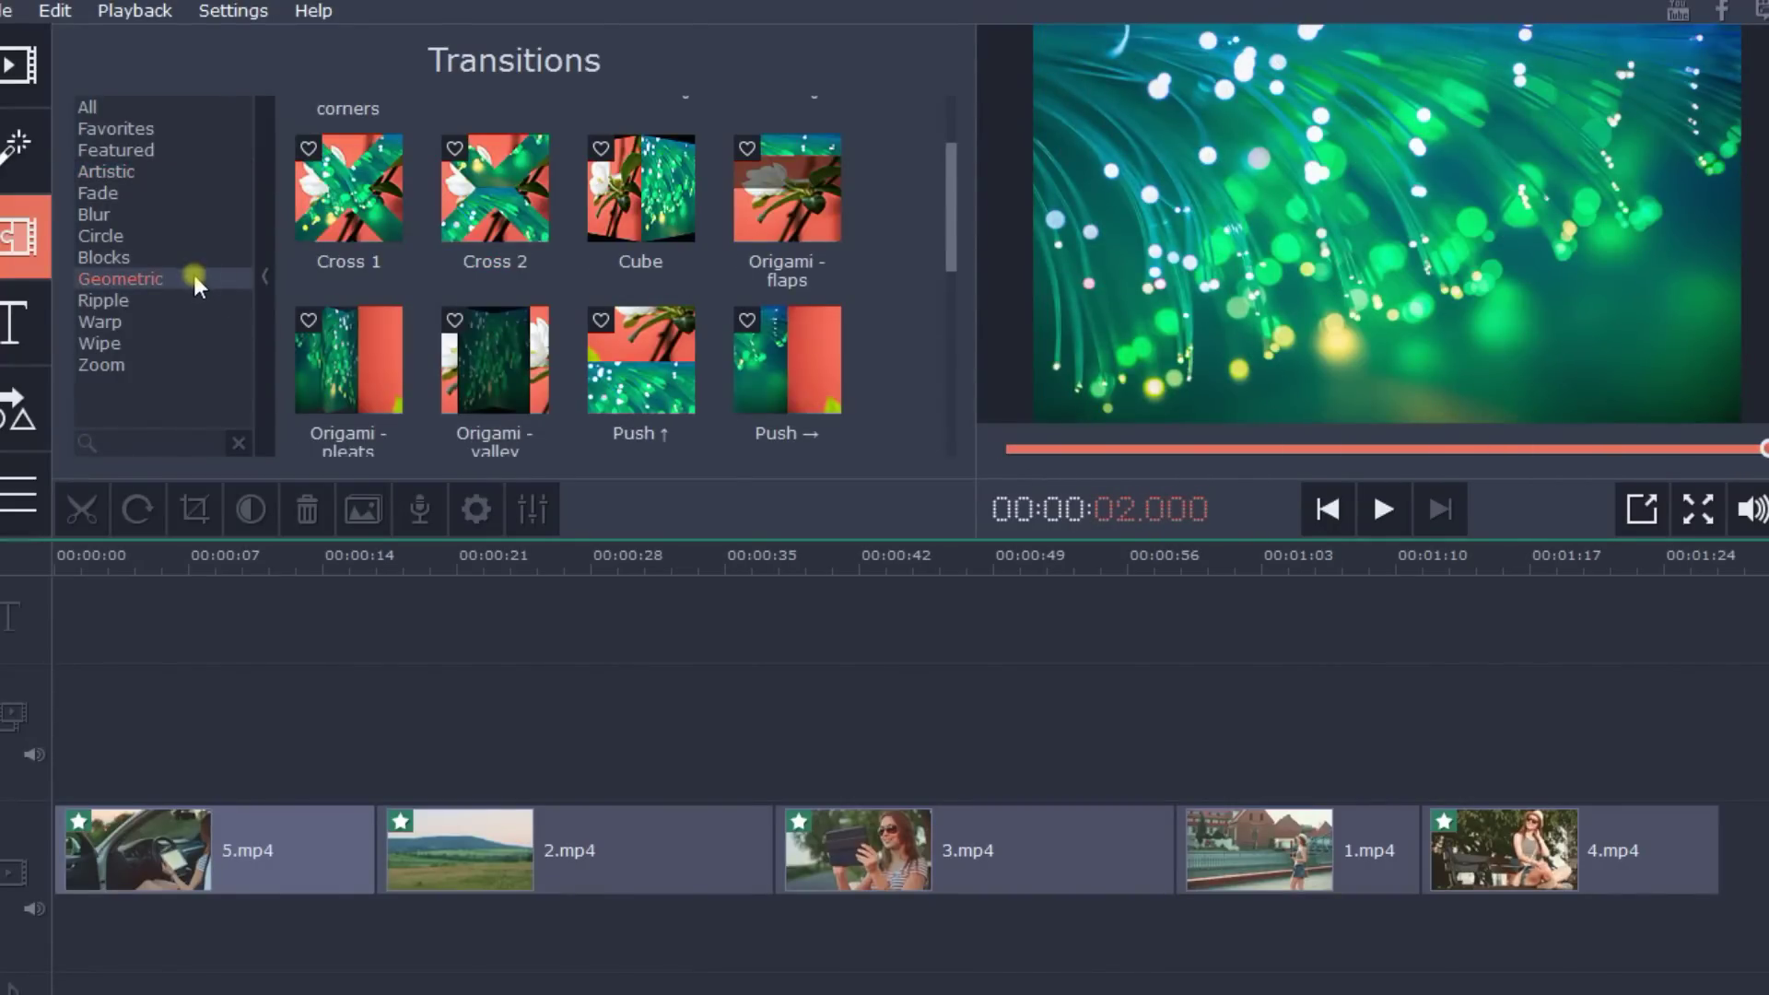
pyautogui.click(345, 212)
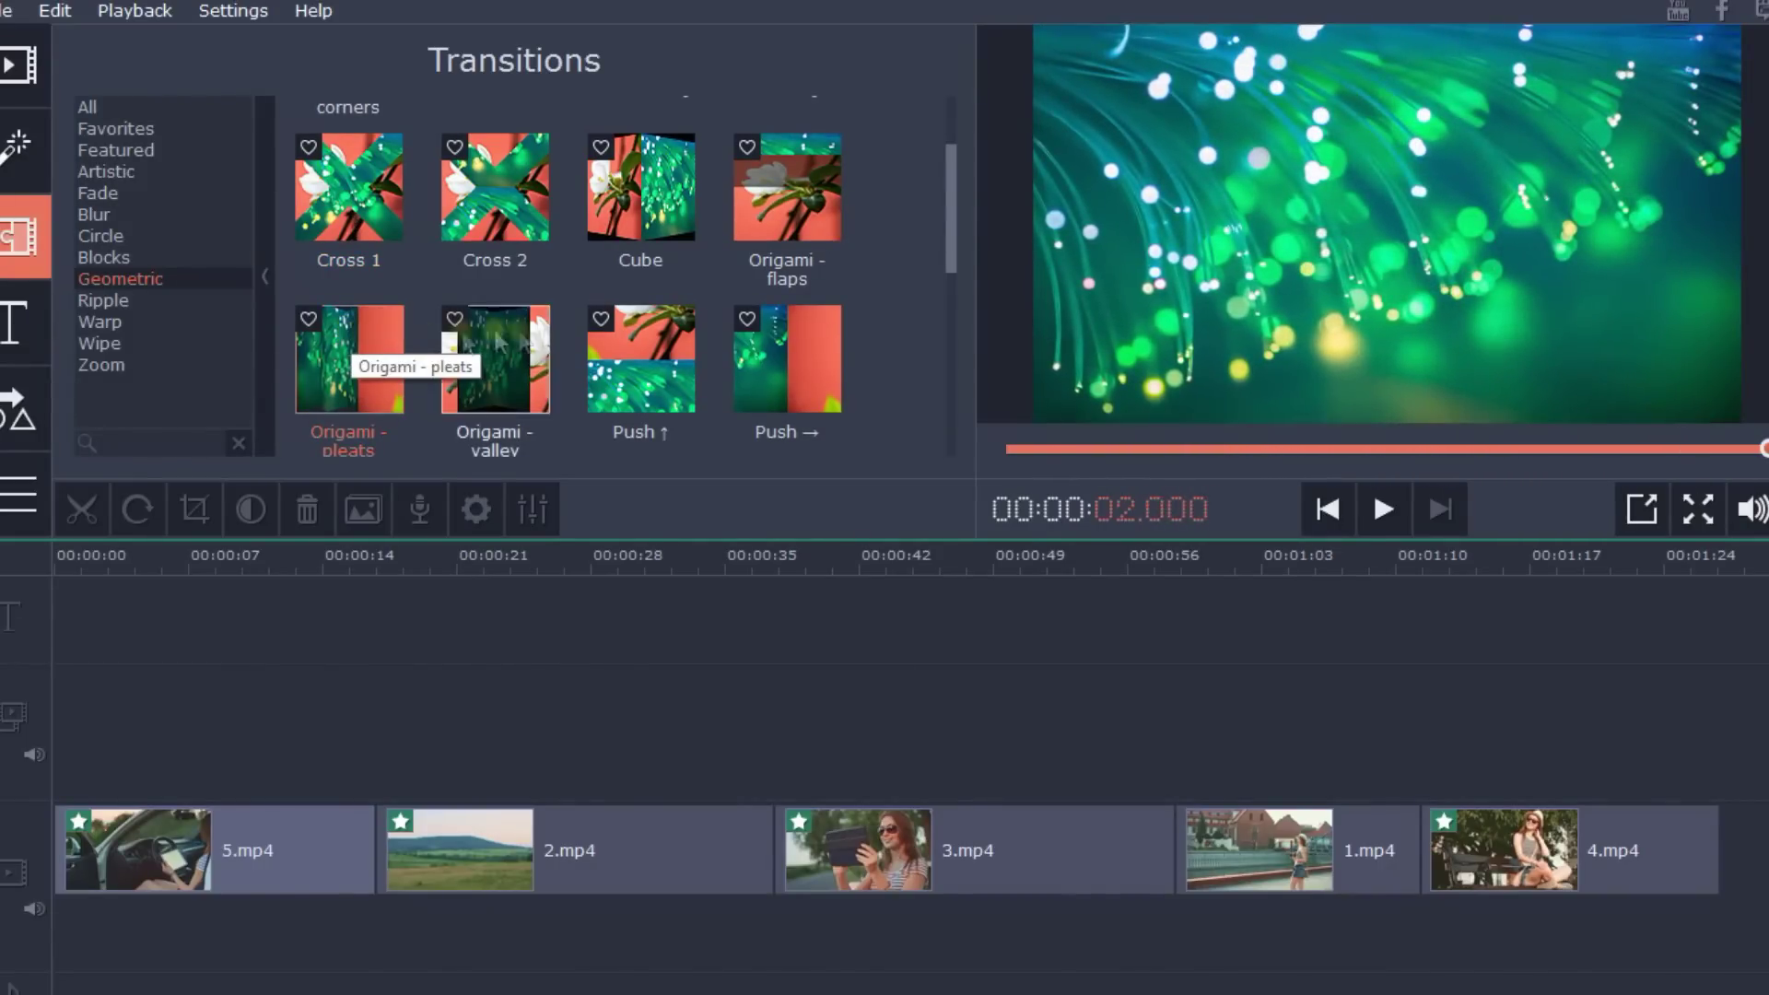
pyautogui.click(651, 341)
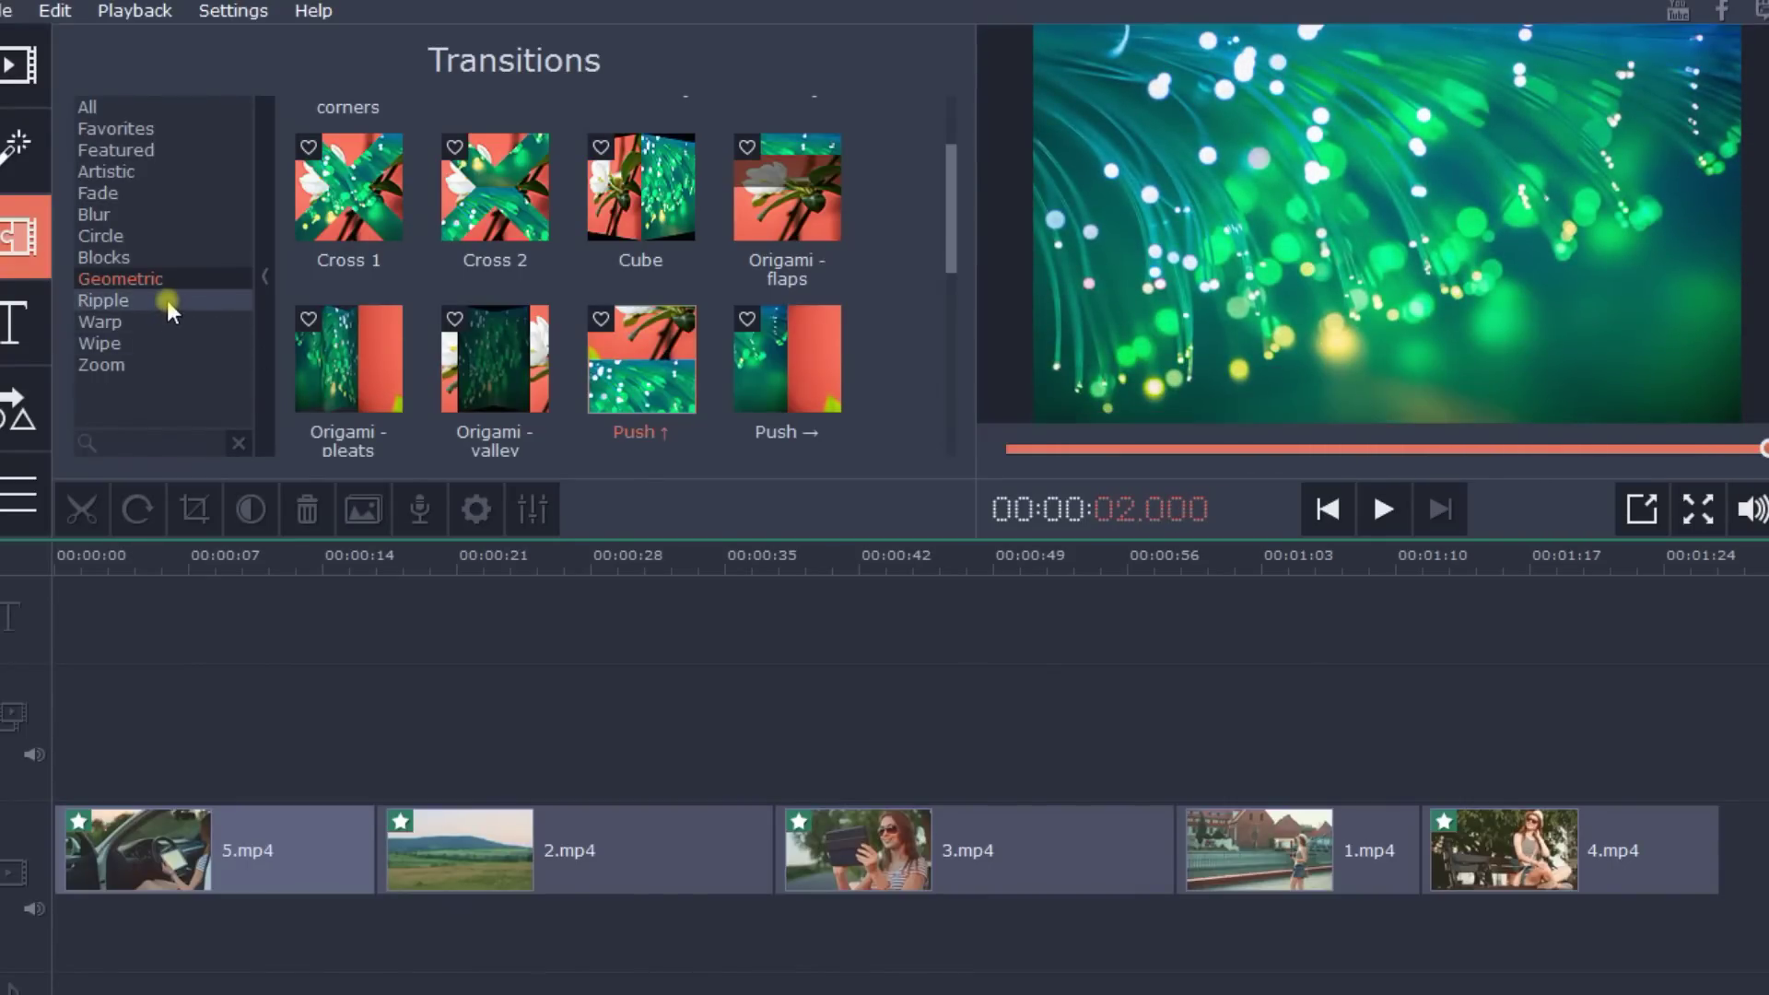
# - Preview Ripple, Circle and Blocks transitions, including Ripple - 3 waves, Circle in and Puzzle
pyautogui.click(168, 300)
pyautogui.click(450, 175)
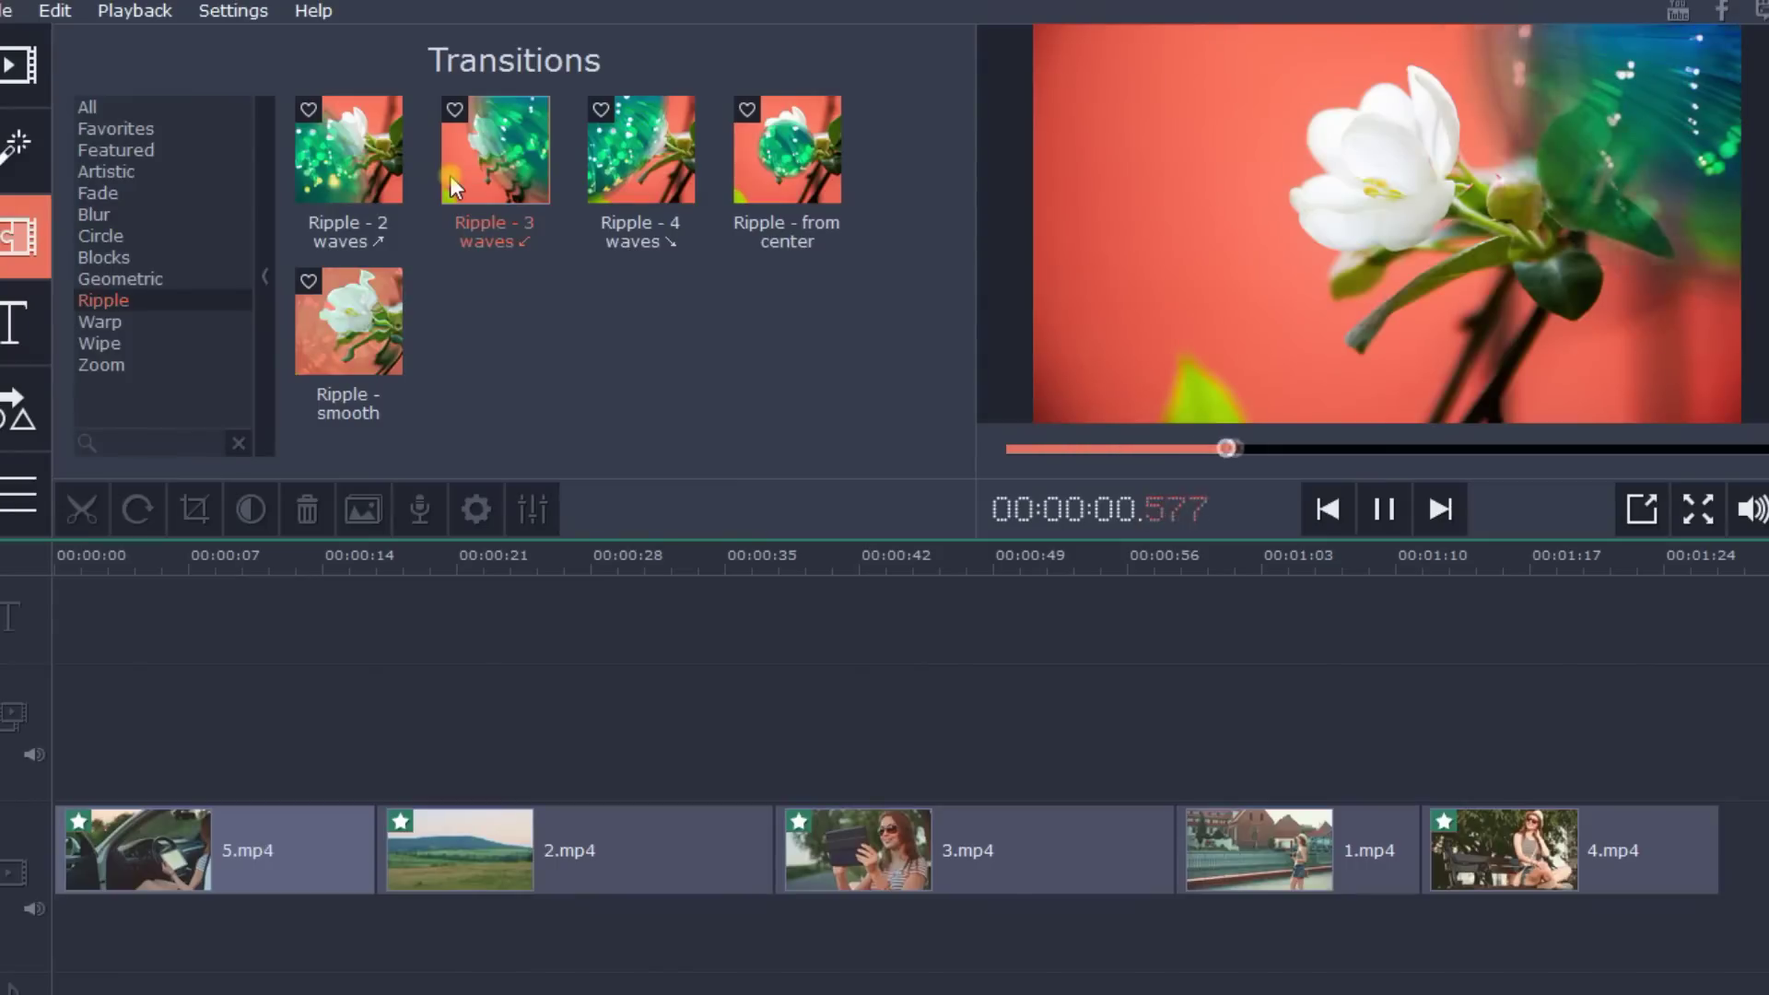
pyautogui.click(345, 317)
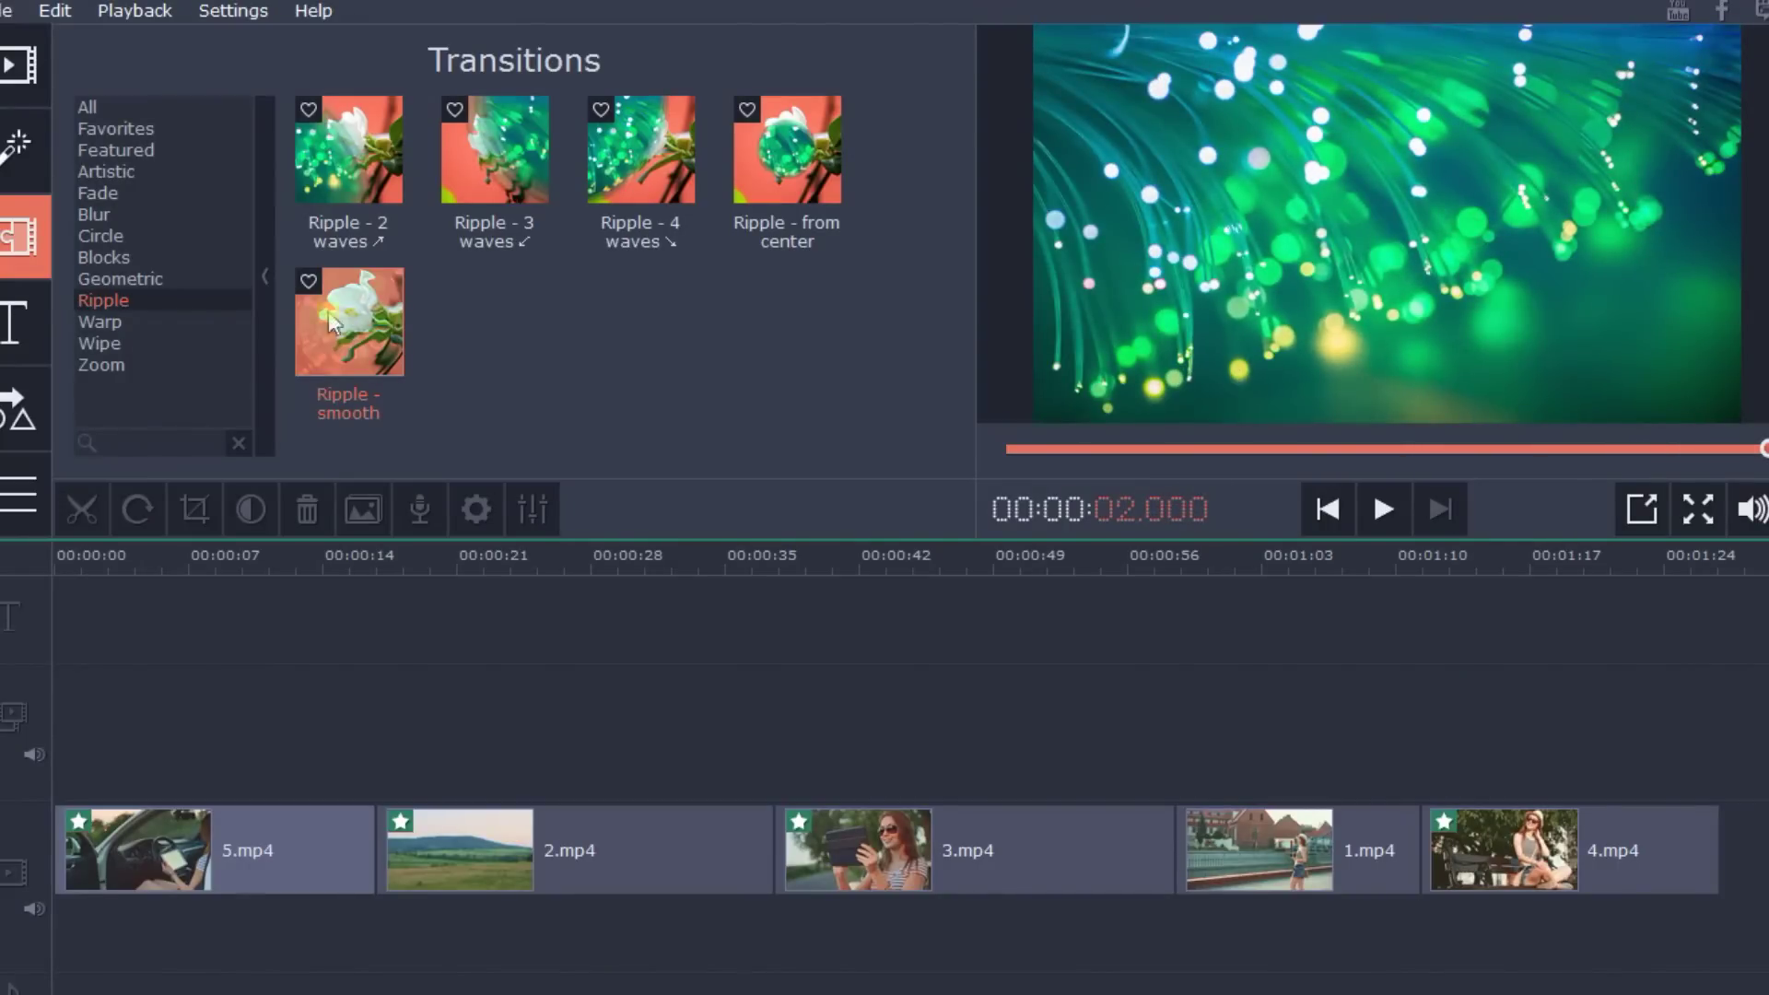
pyautogui.click(179, 230)
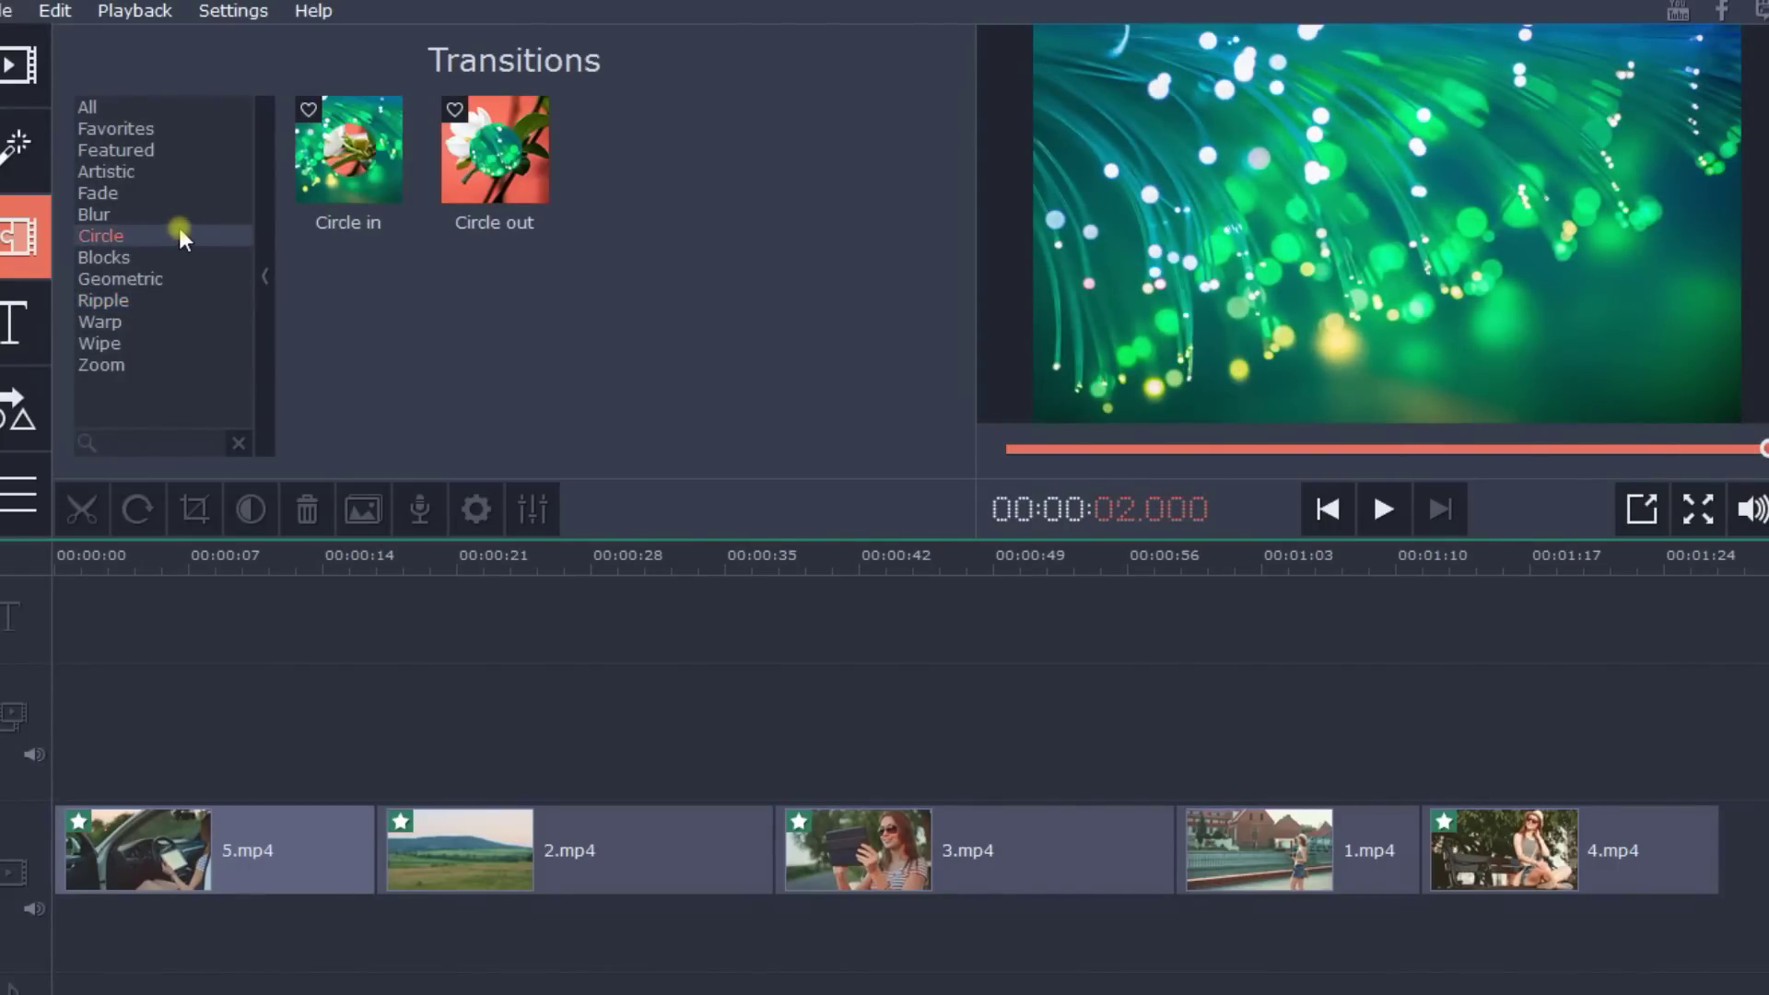
pyautogui.click(361, 168)
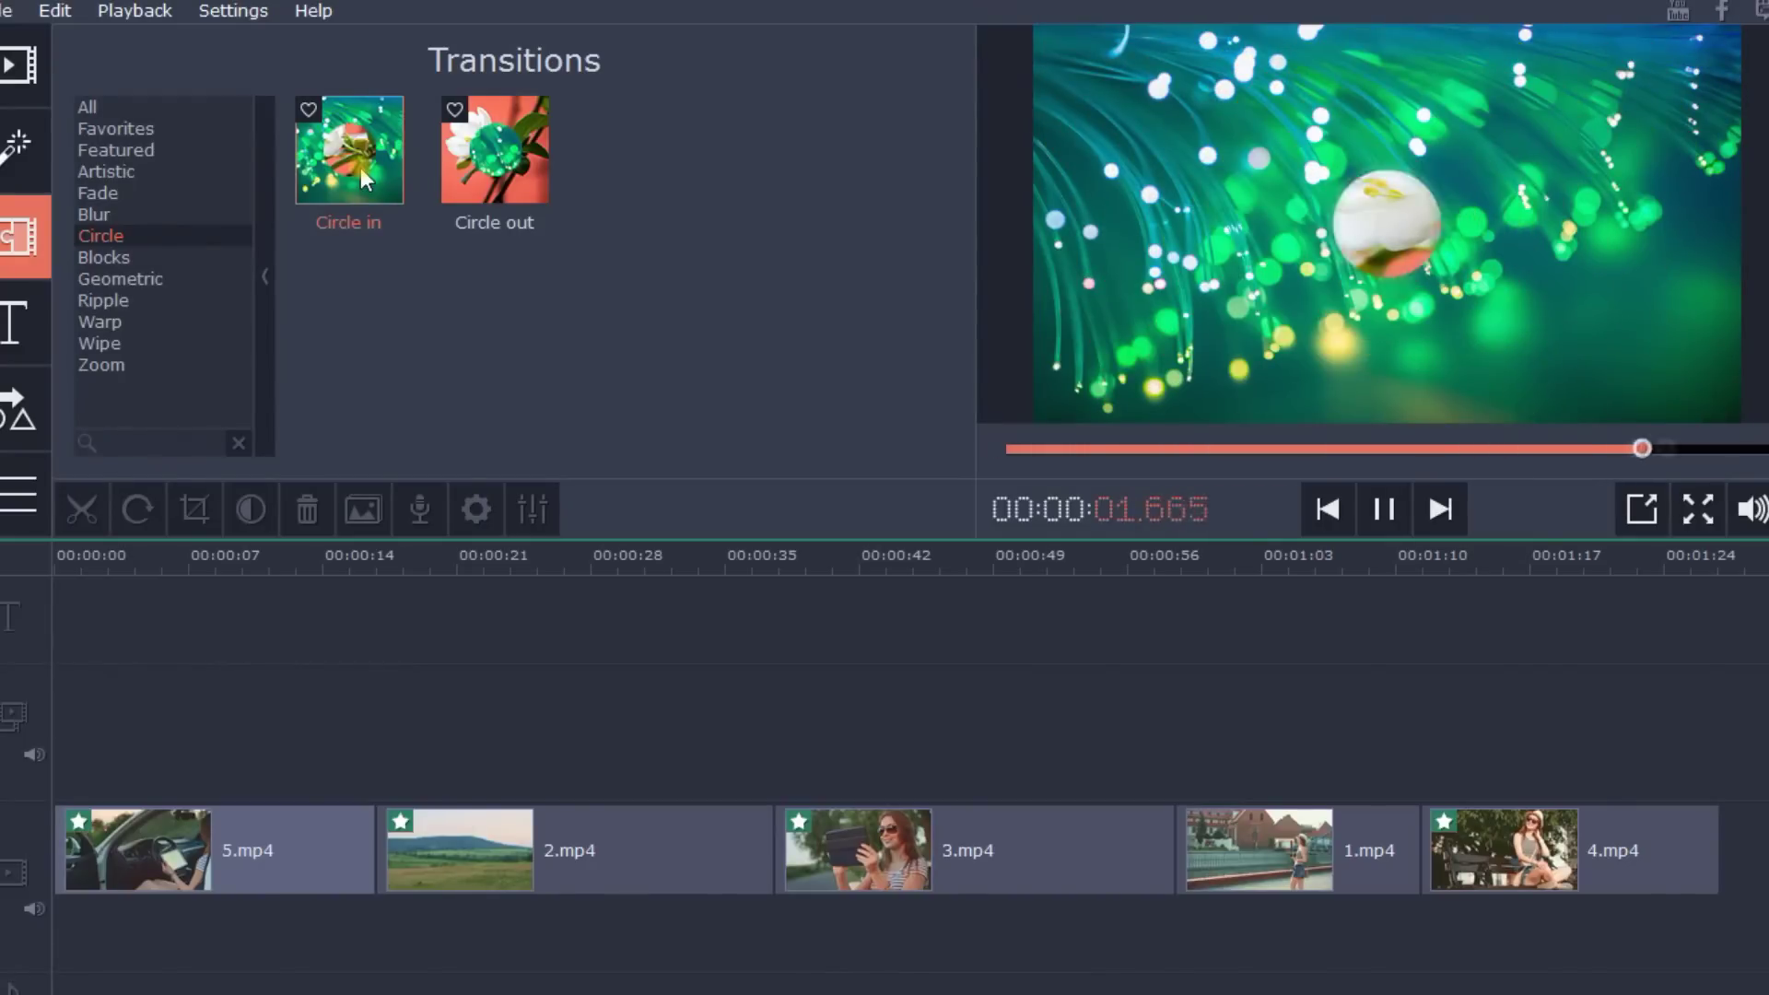
pyautogui.click(484, 175)
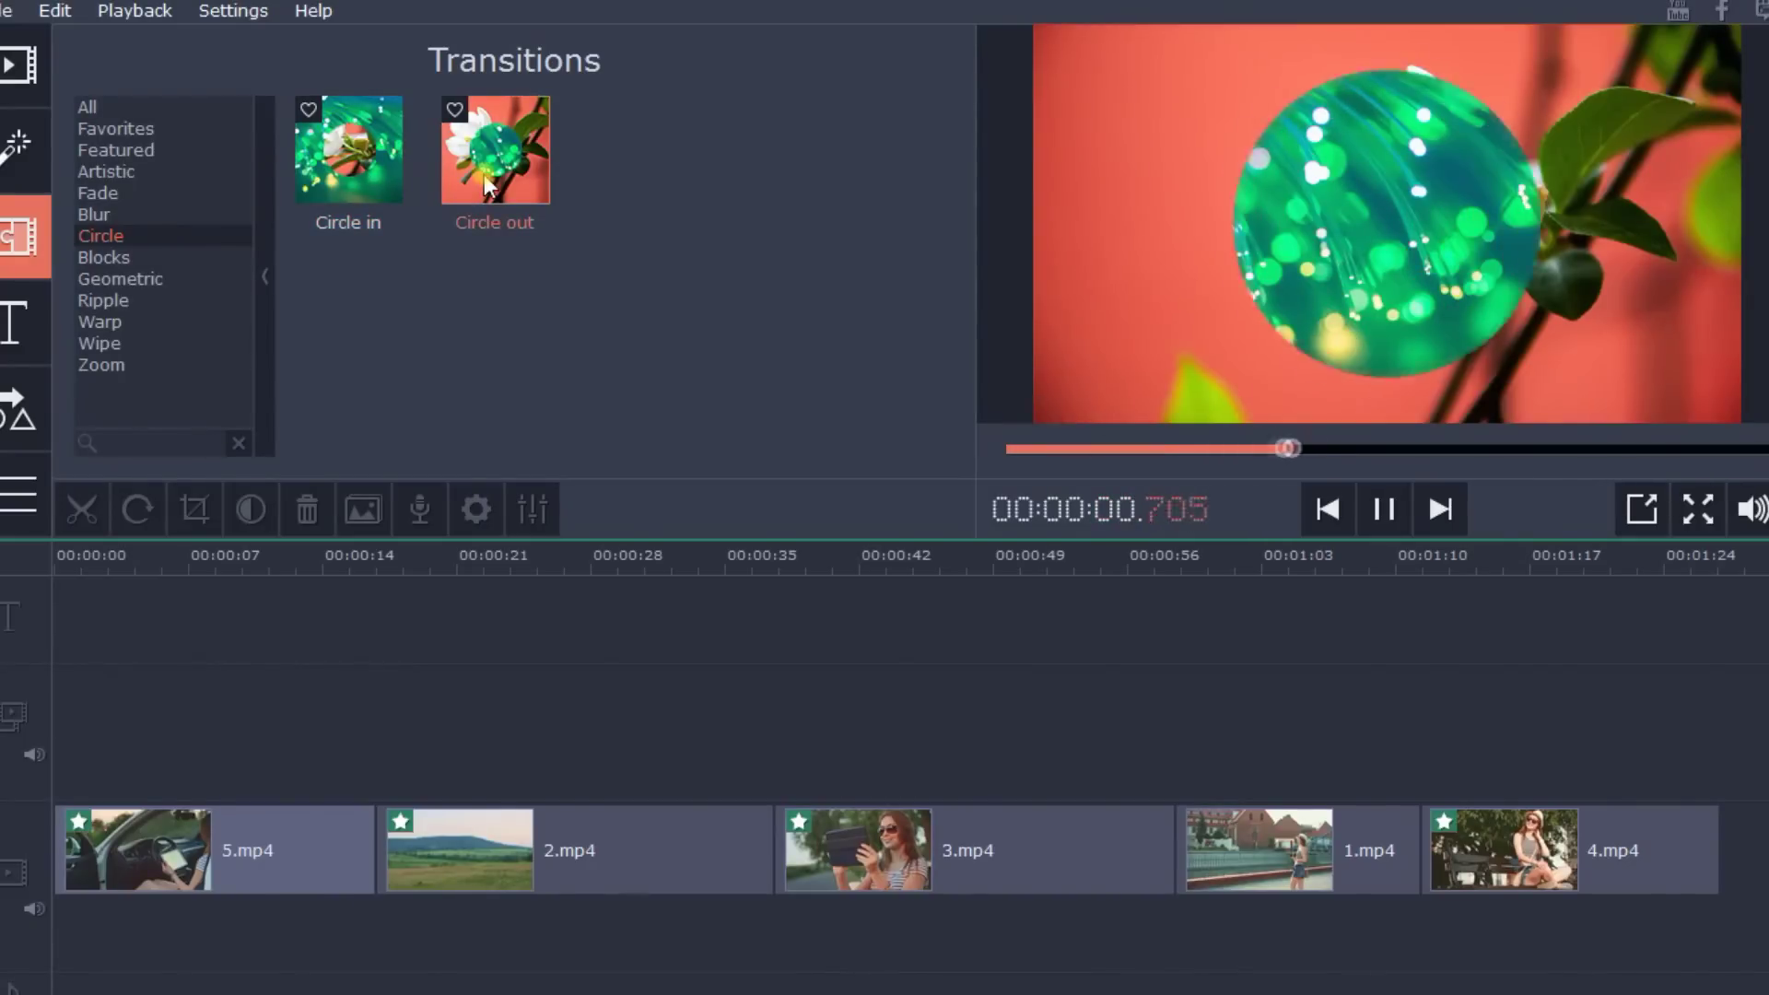
pyautogui.click(155, 254)
pyautogui.click(336, 169)
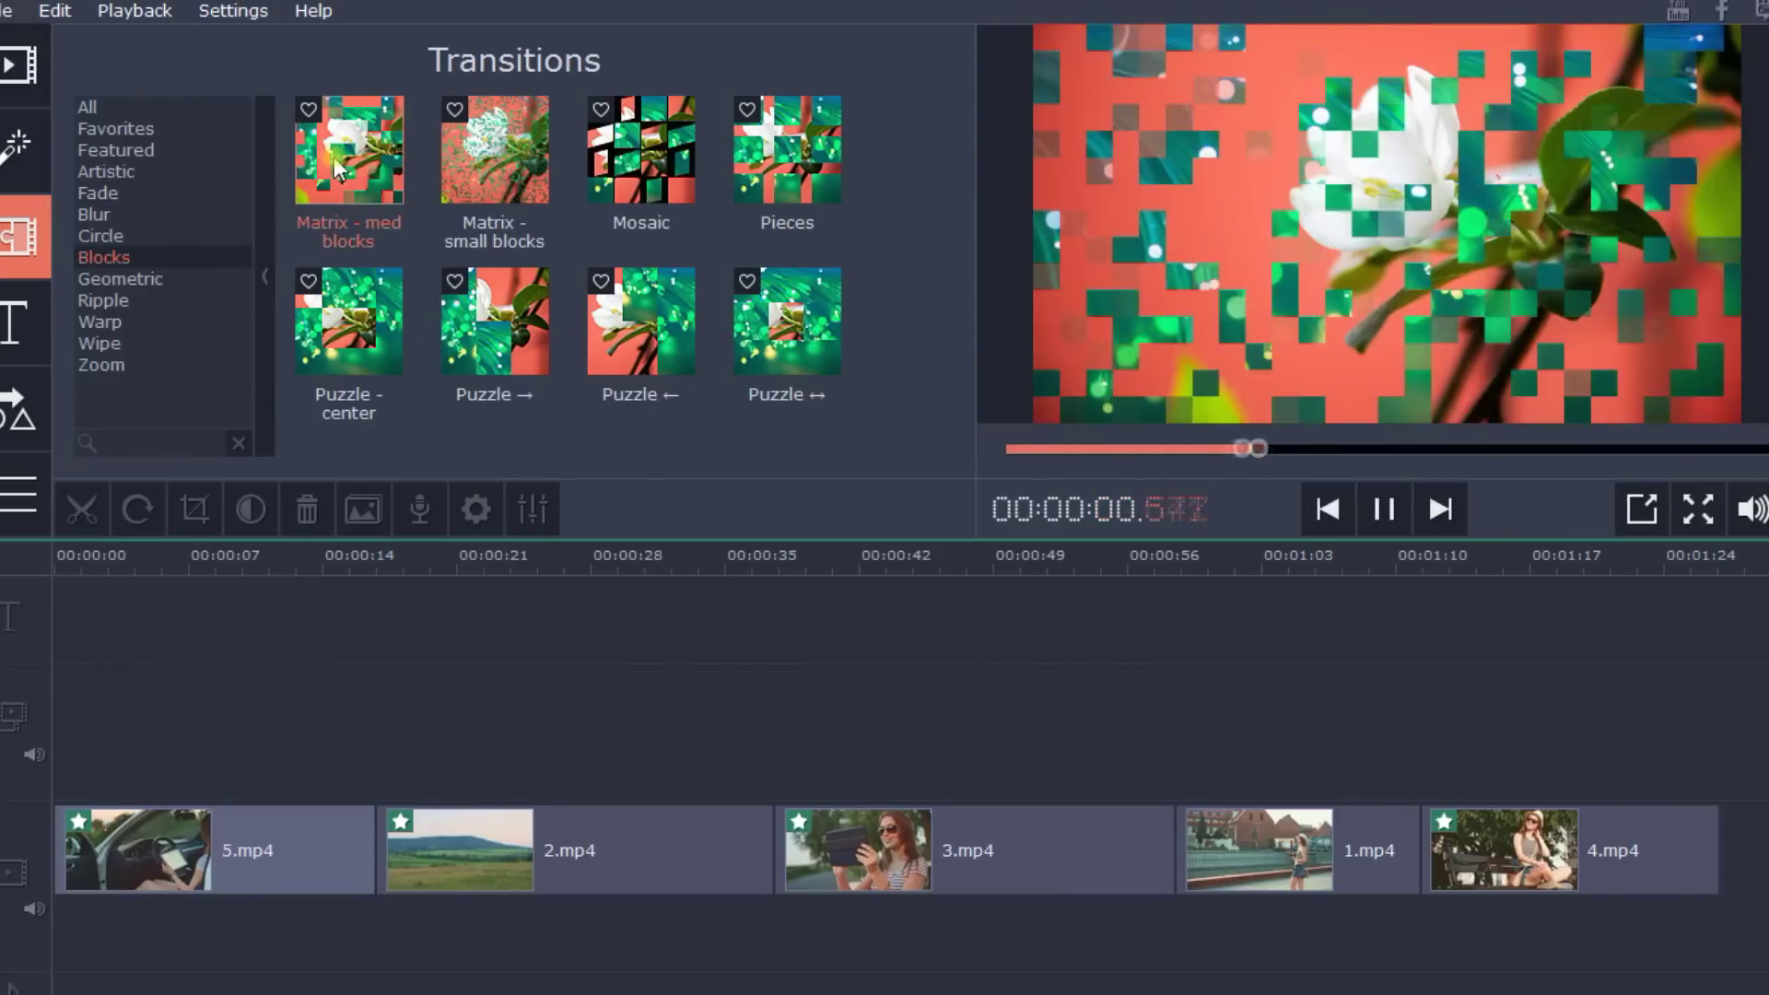
pyautogui.click(473, 309)
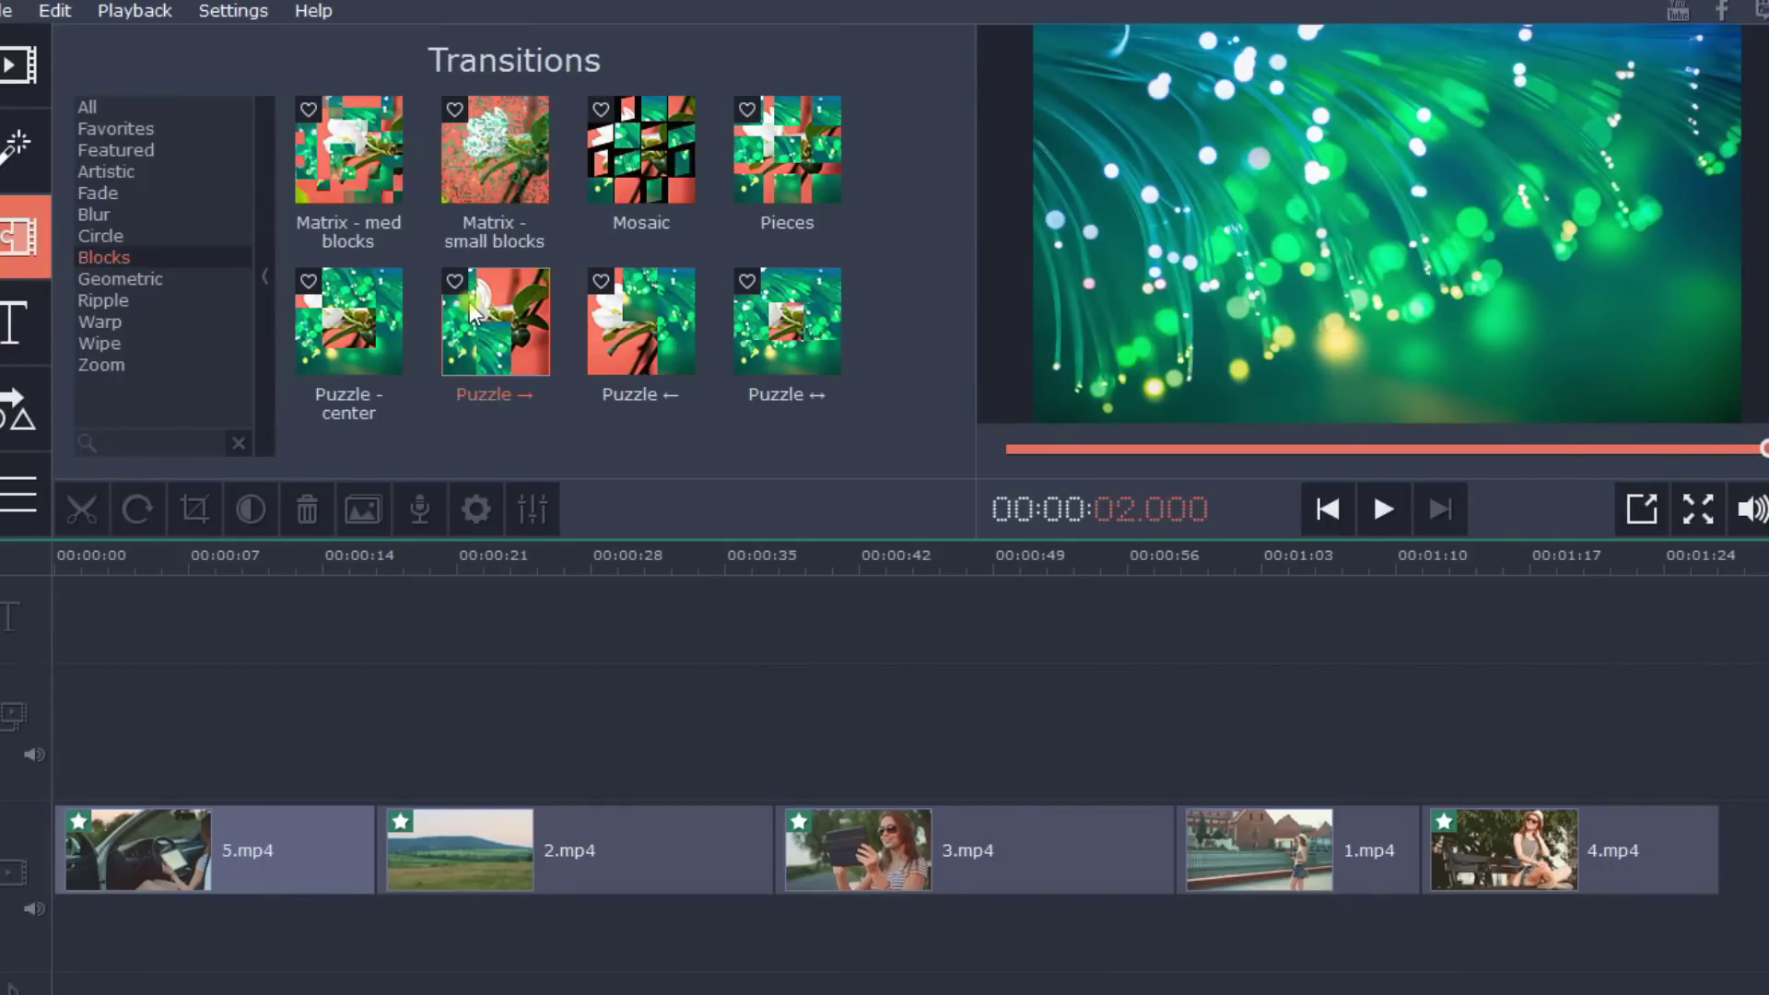
# - Place the Blur out transition between 5.mp4 and 2.mp4
pyautogui.click(202, 190)
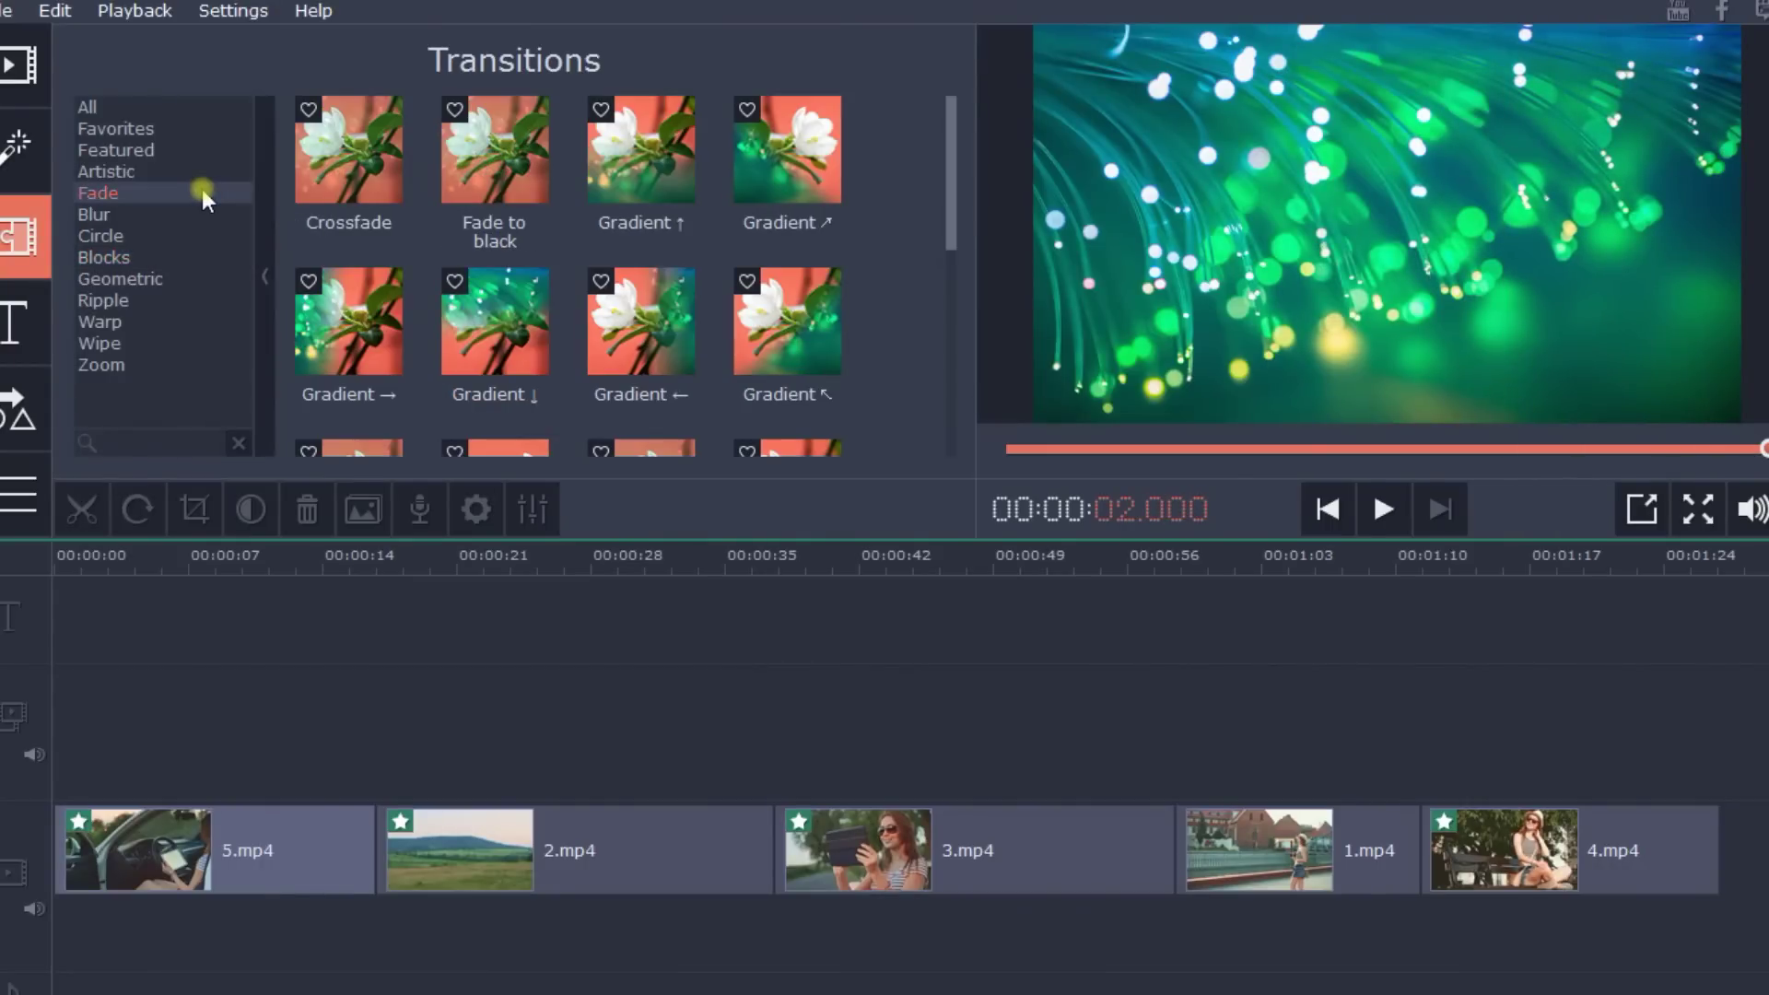
pyautogui.click(192, 208)
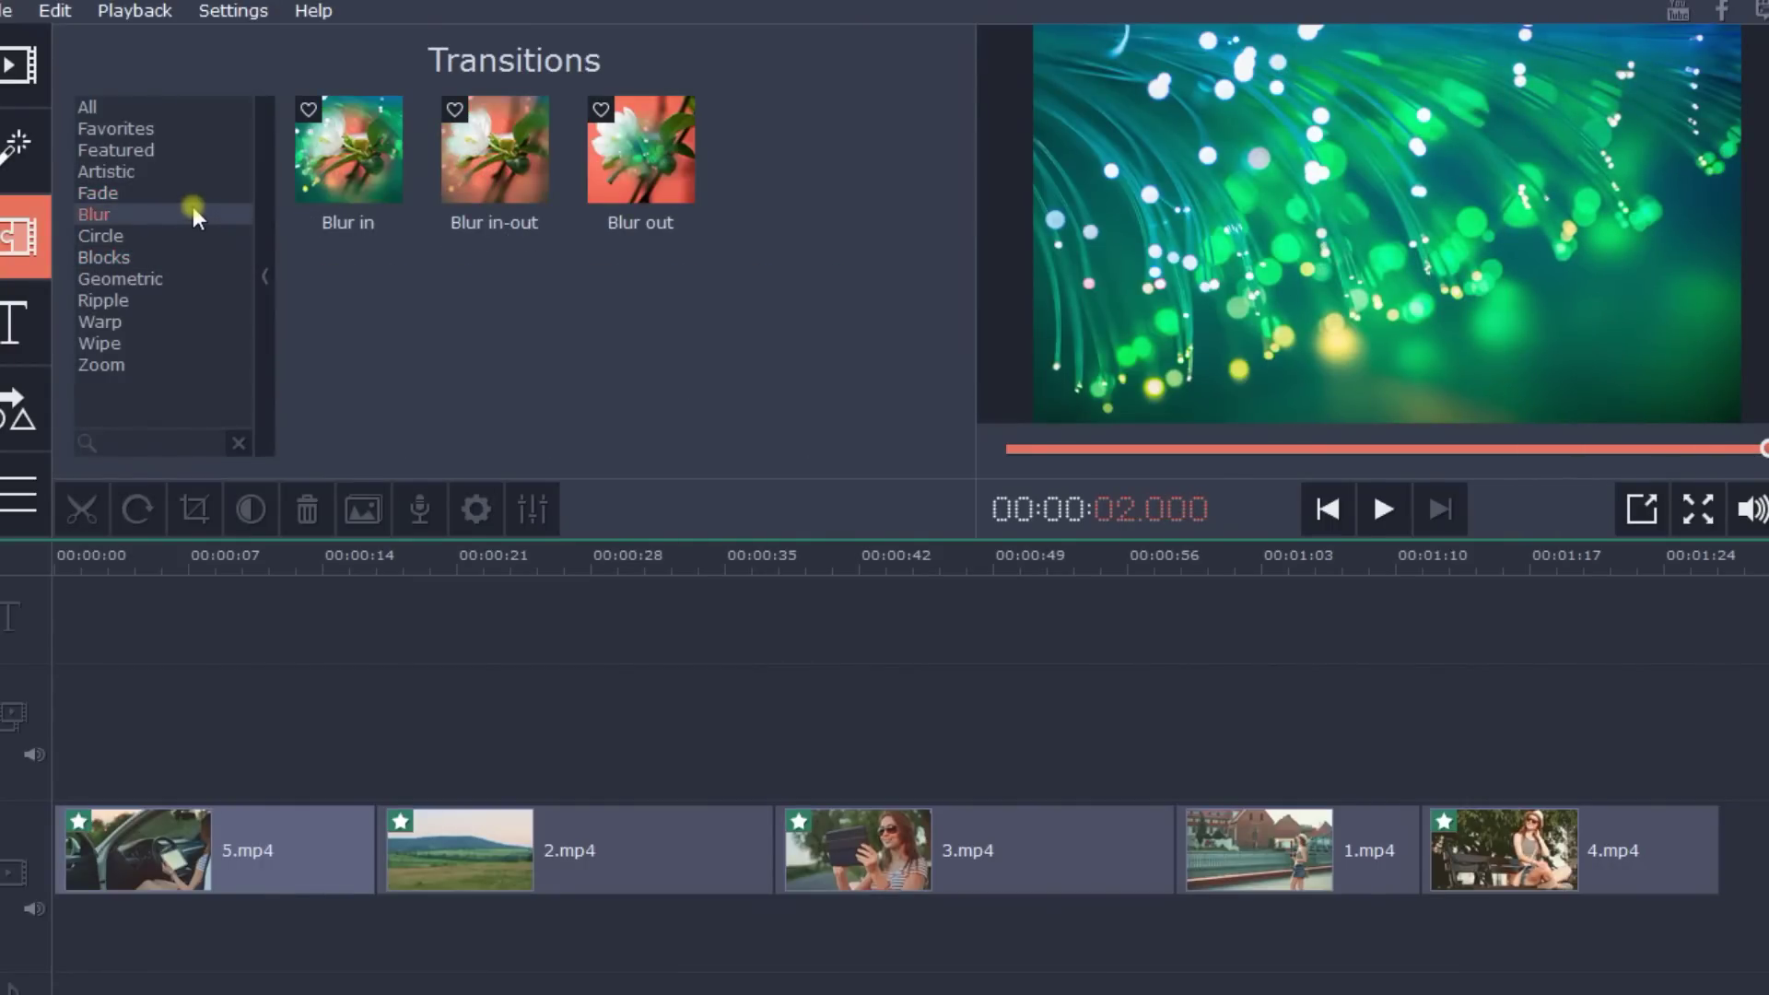
pyautogui.click(632, 156)
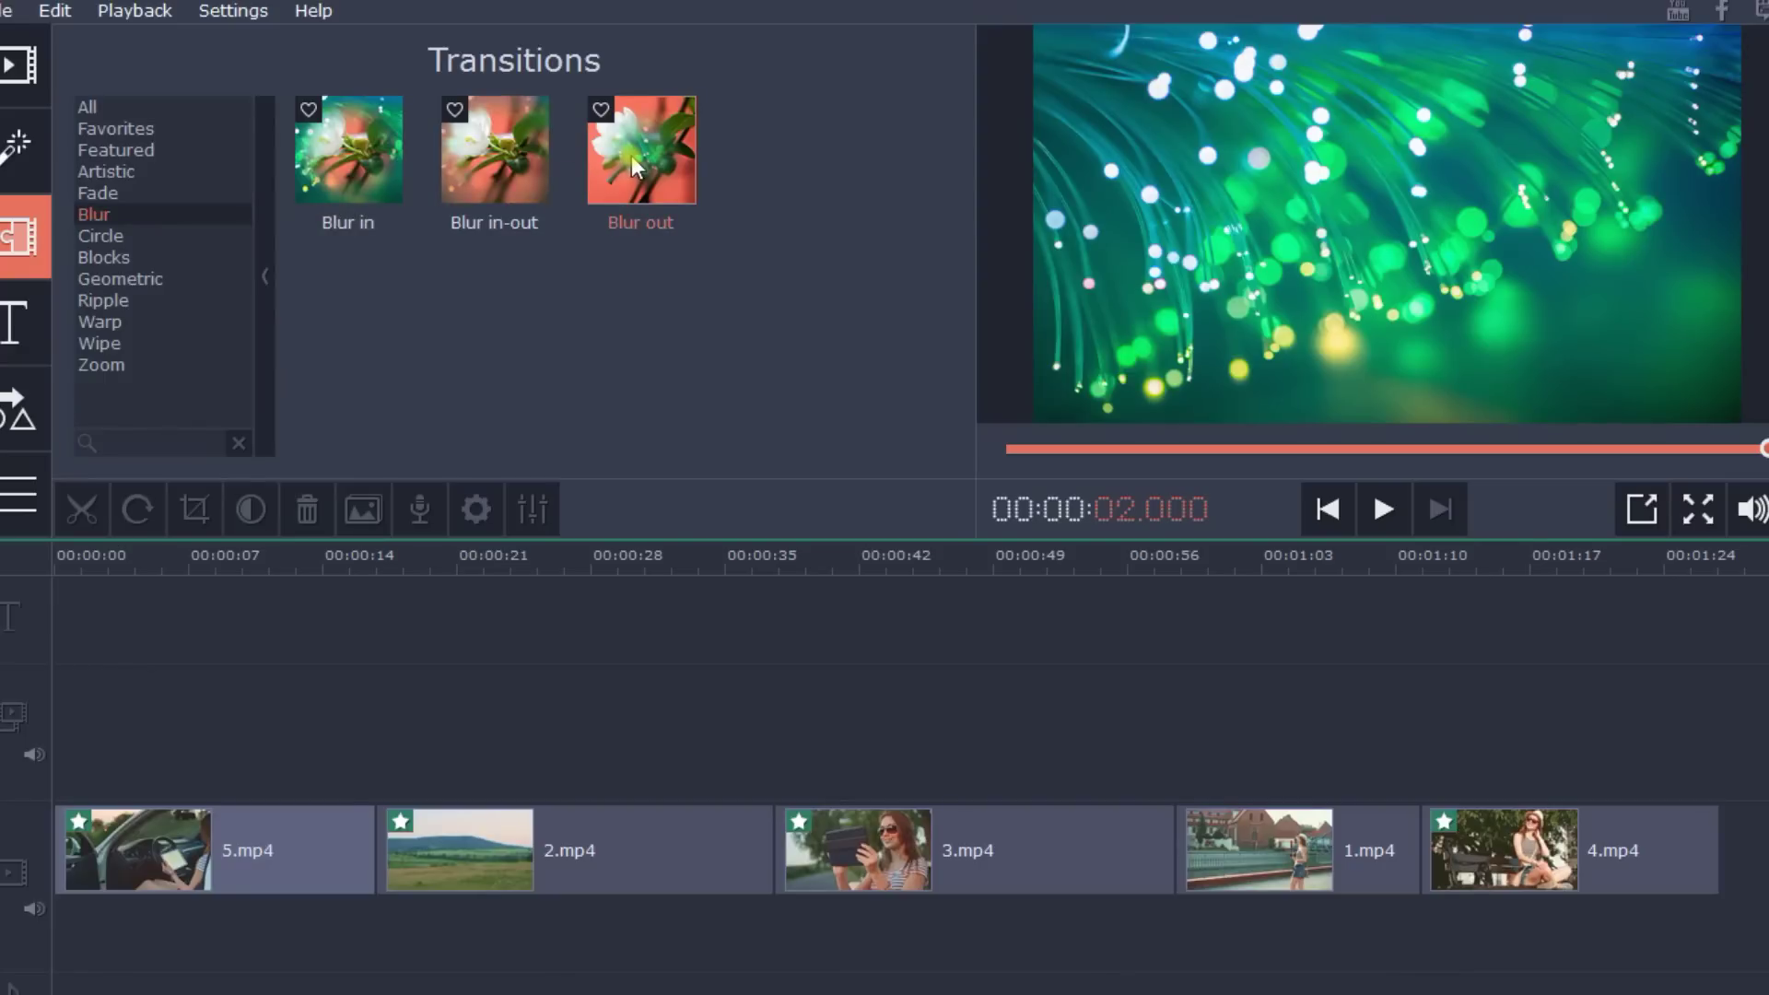
pyautogui.moveTo(632, 156); pyautogui.dragTo(325, 805)
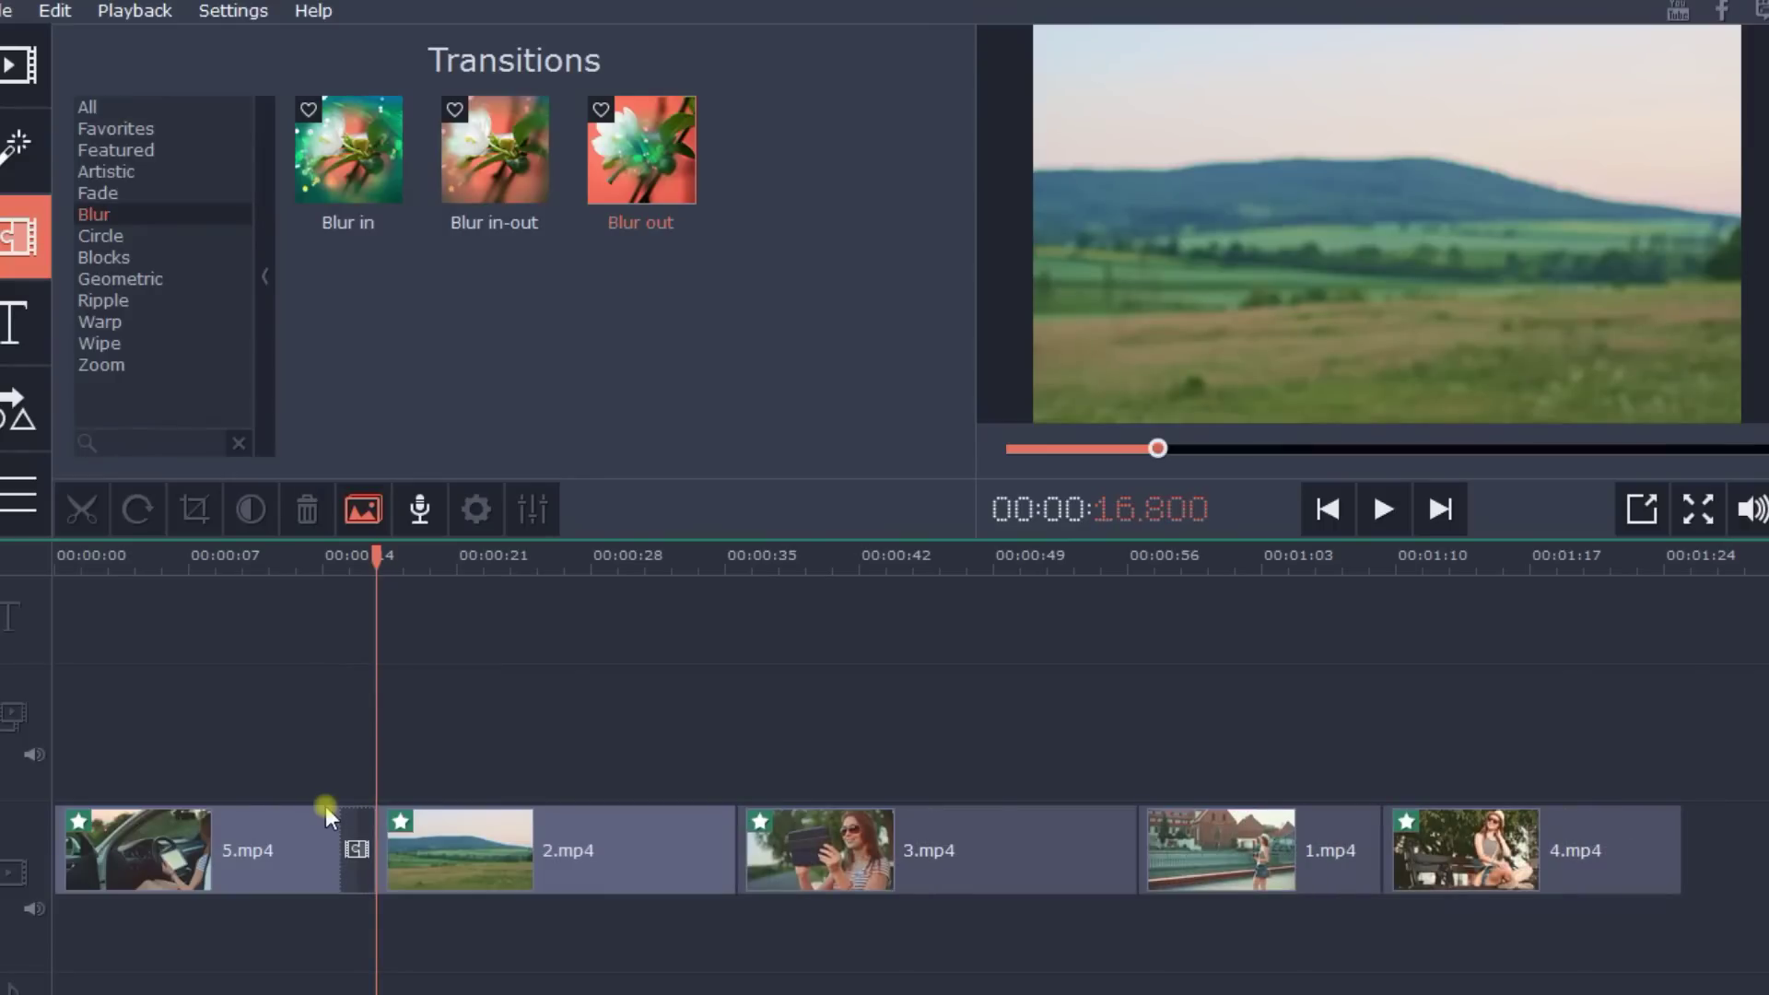
# - Play back across the Blur out transition, then jump to the transition itself
pyautogui.click(332, 563)
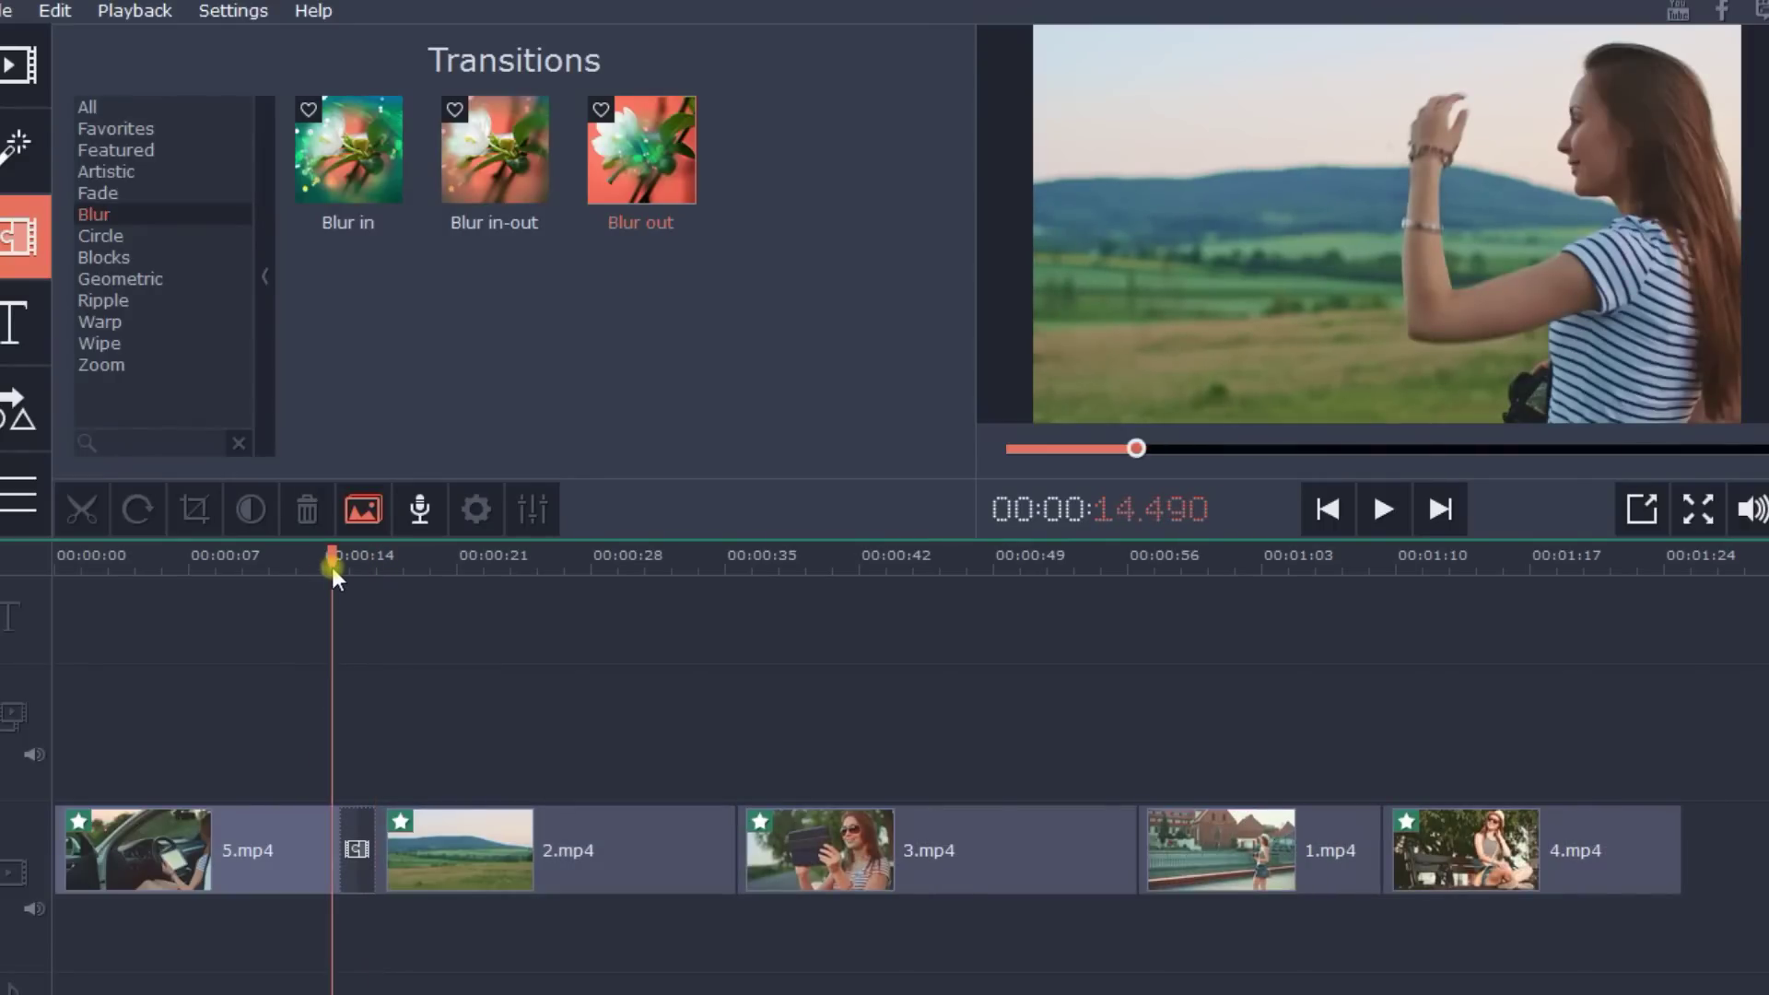
pyautogui.click(1397, 522)
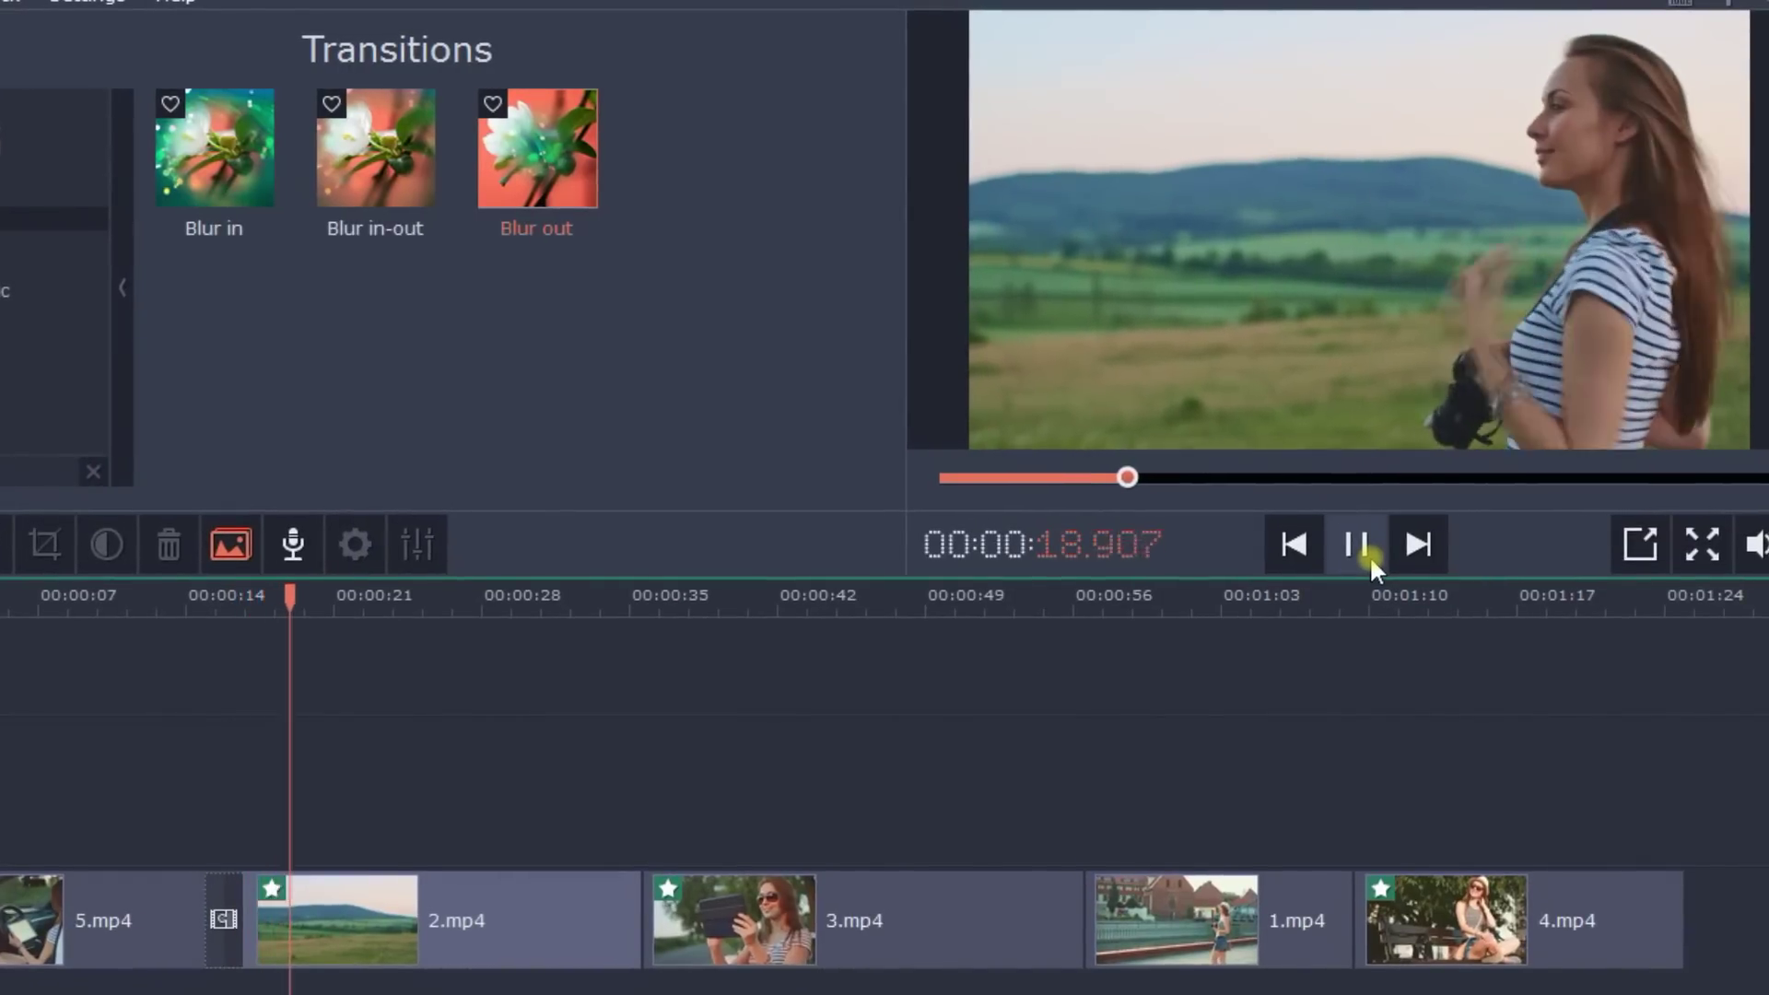
pyautogui.click(1369, 554)
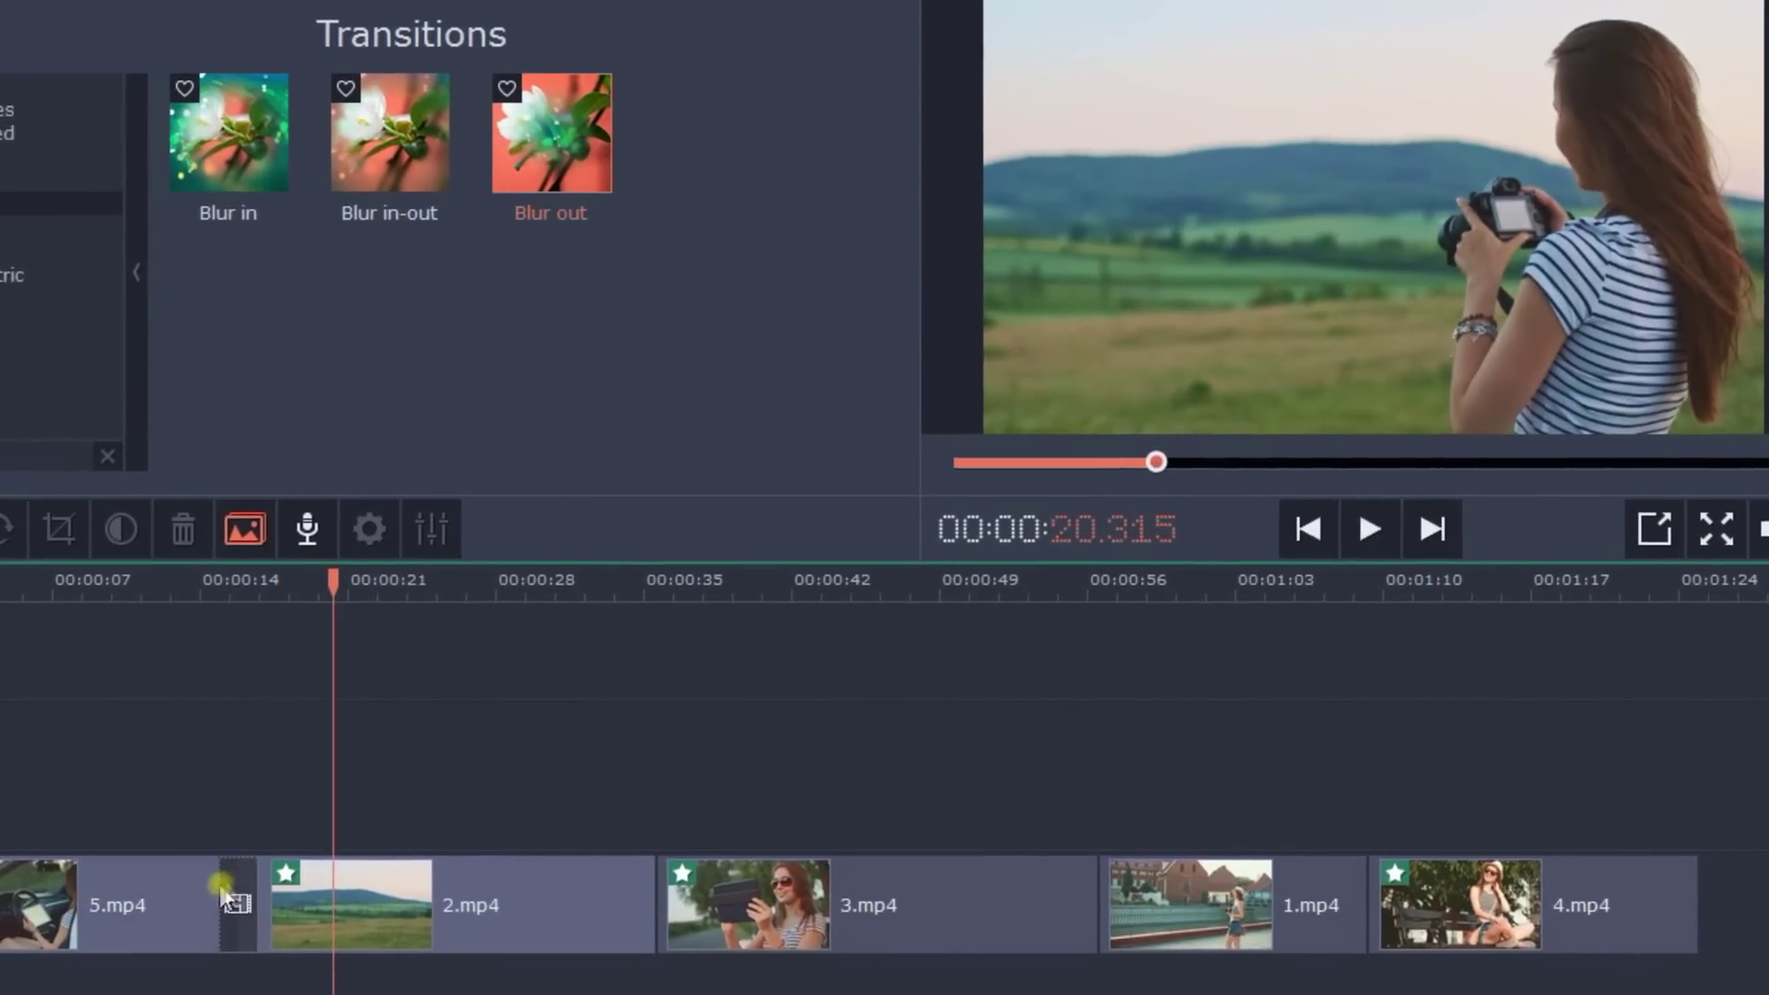
pyautogui.click(224, 892)
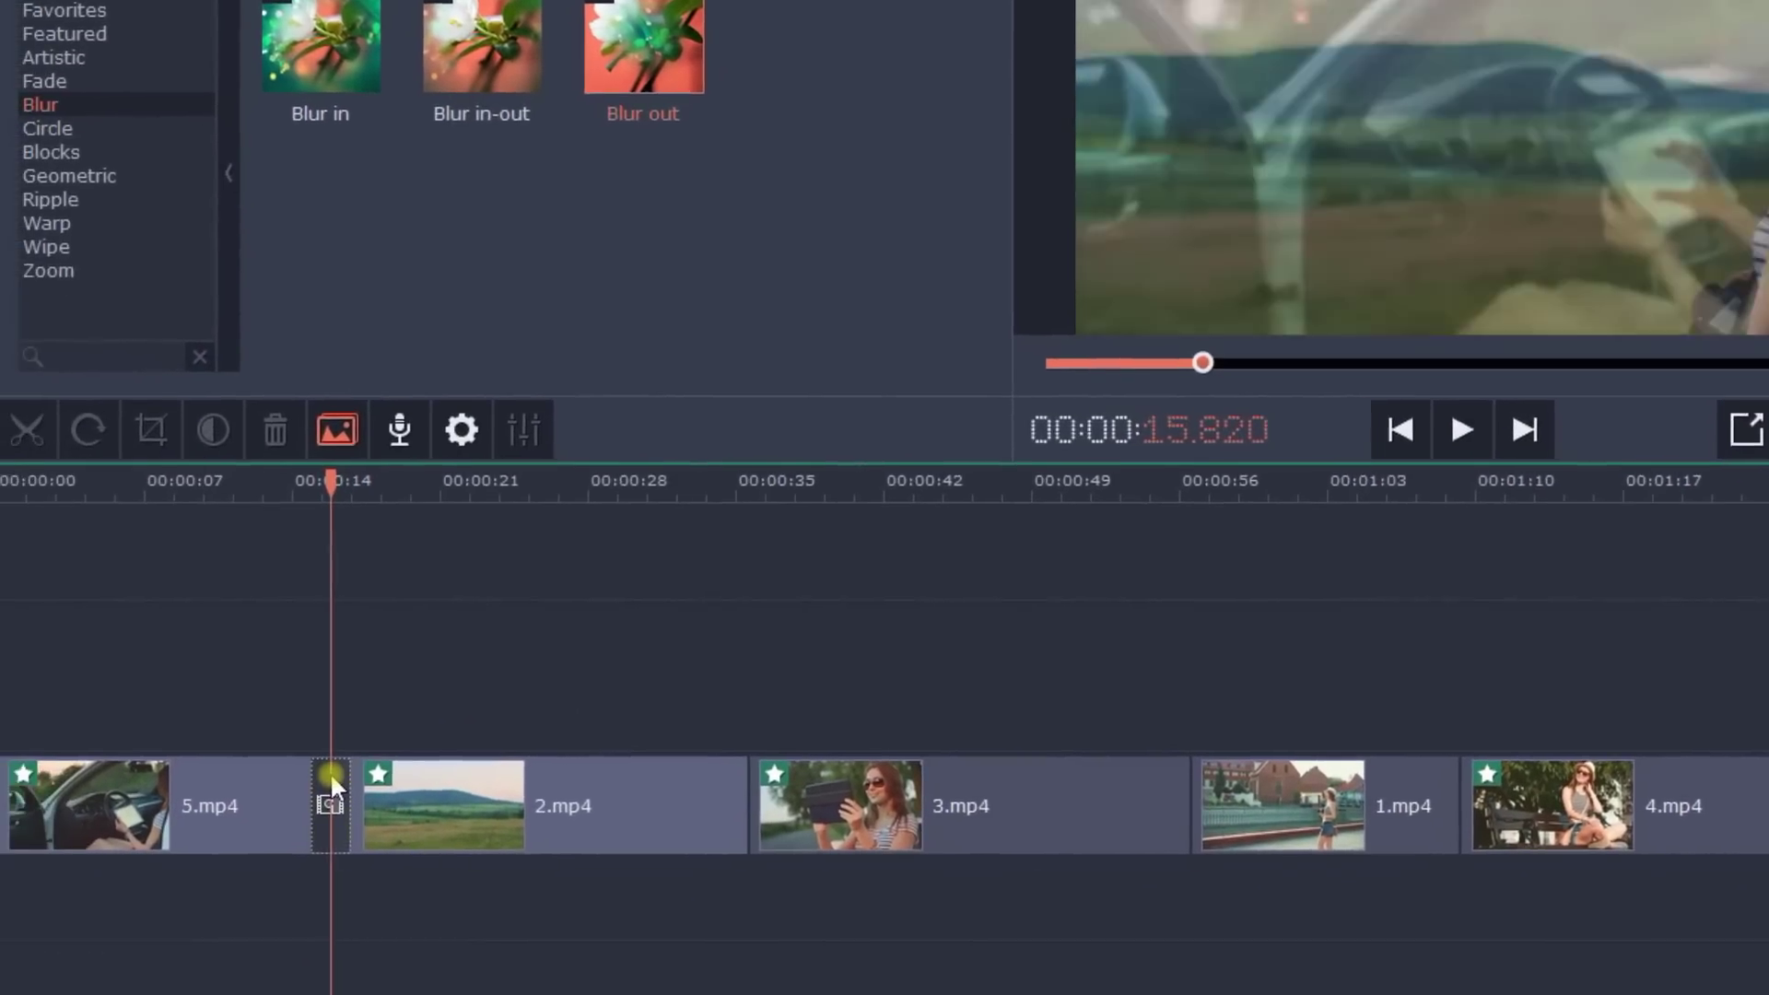
# - Set the Blur out transition to 2 seconds and apply that duration to all transitions
pyautogui.rightClick(241, 878)
pyautogui.click(440, 748)
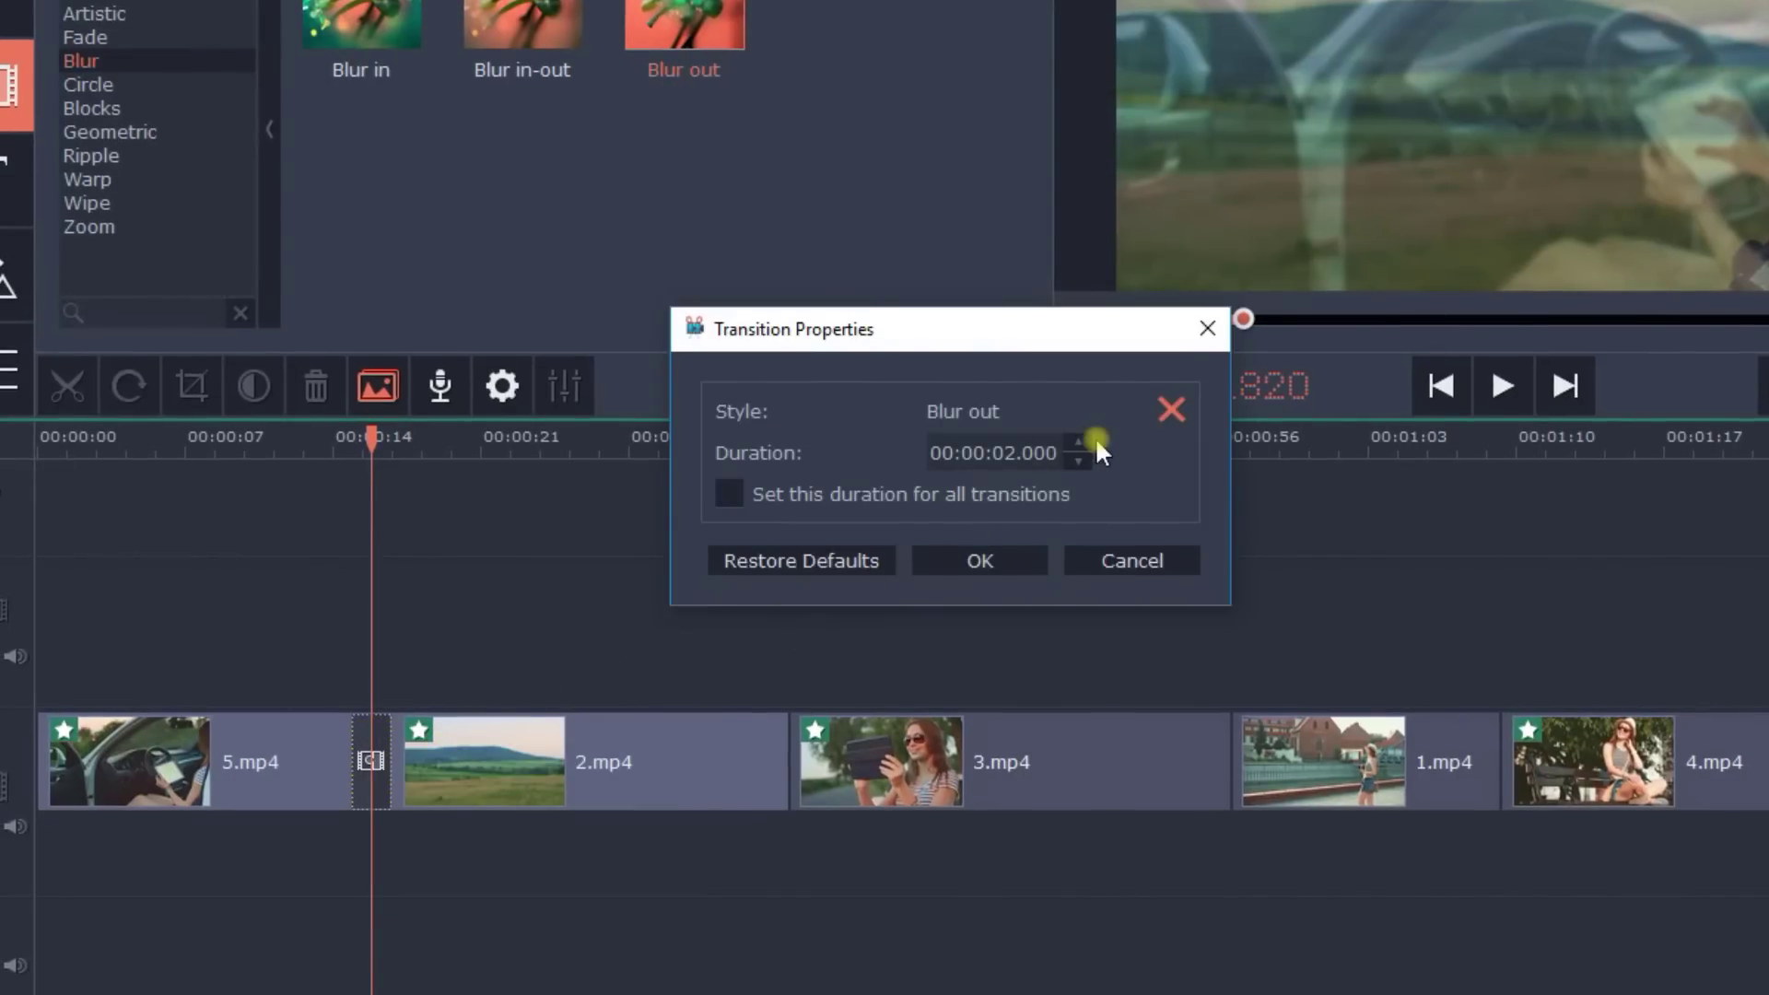
pyautogui.click(1096, 441)
pyautogui.click(1097, 441)
pyautogui.click(1083, 459)
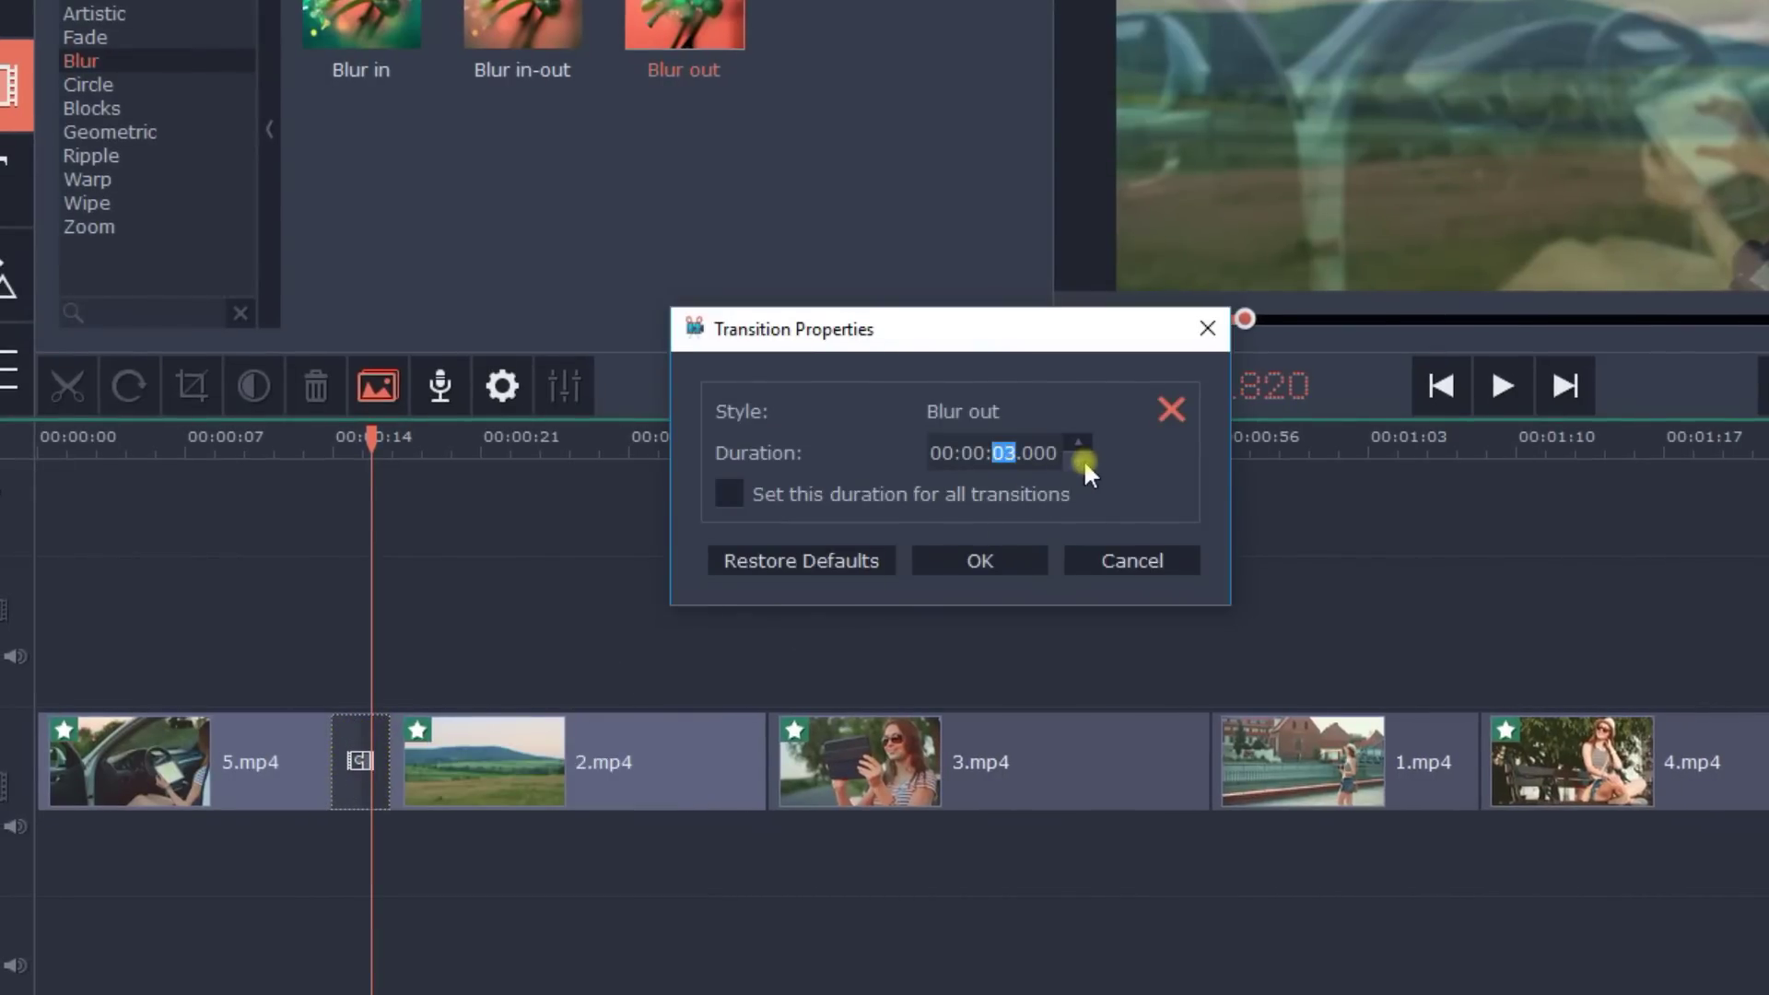
pyautogui.click(1082, 461)
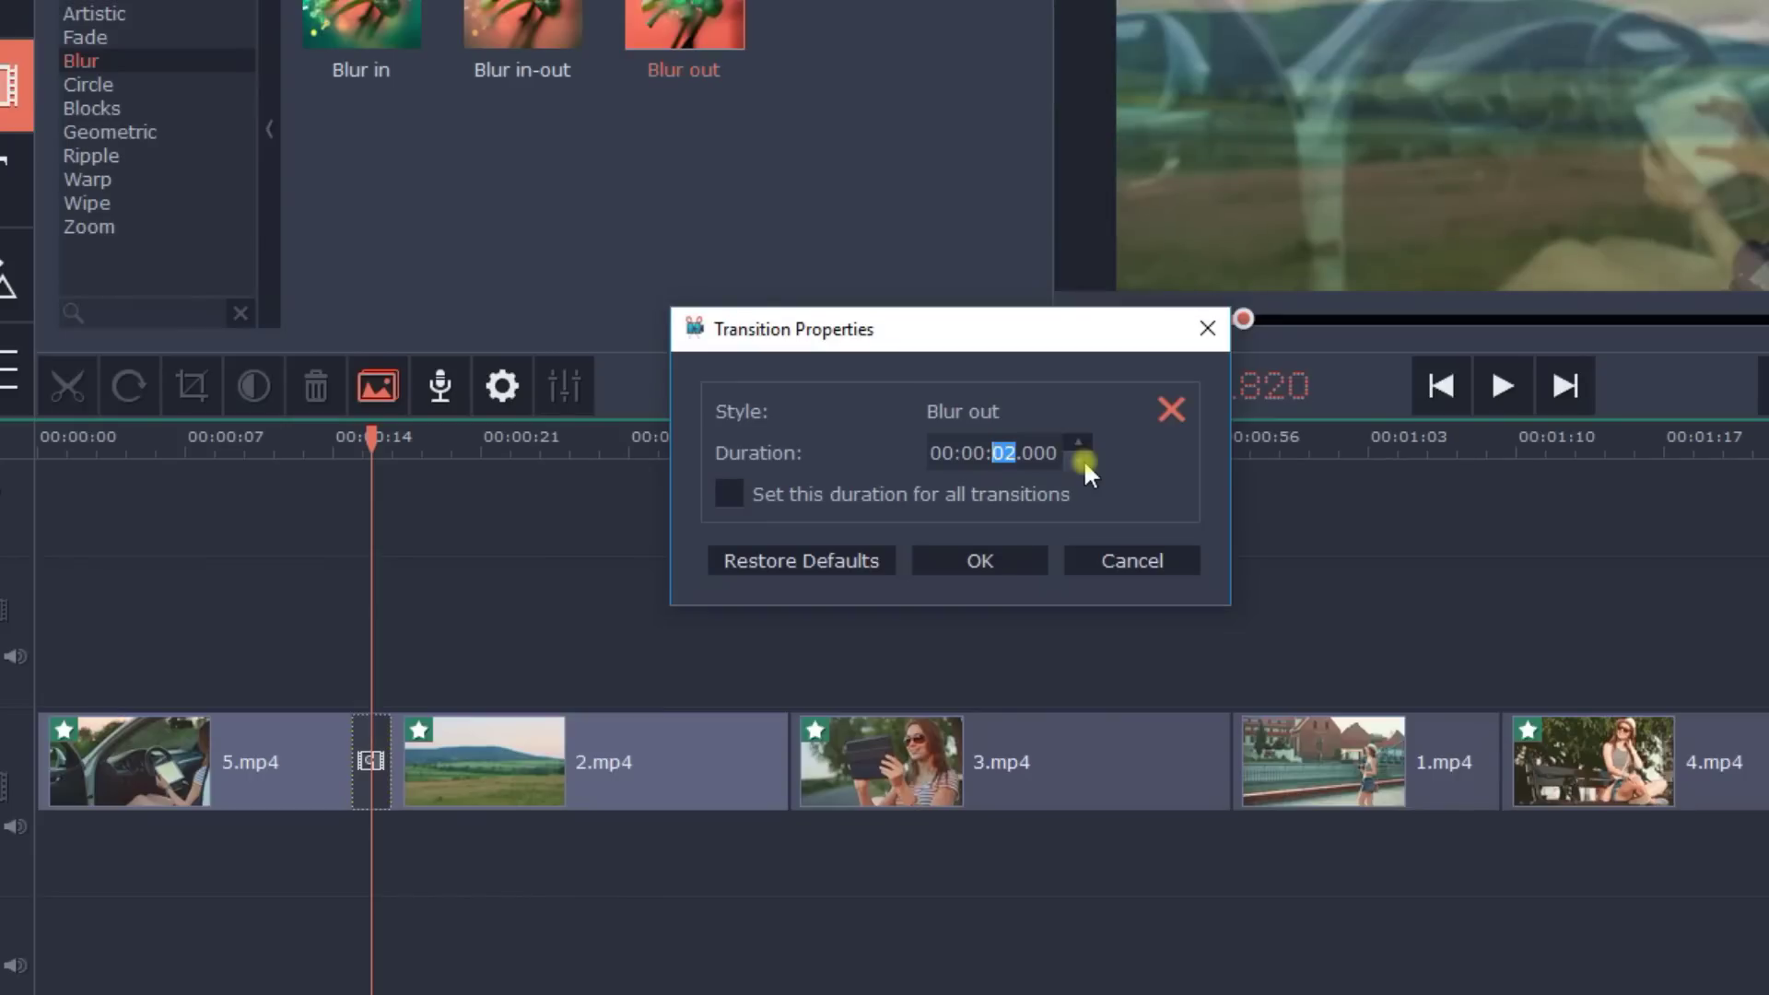
pyautogui.click(735, 494)
pyautogui.click(1002, 551)
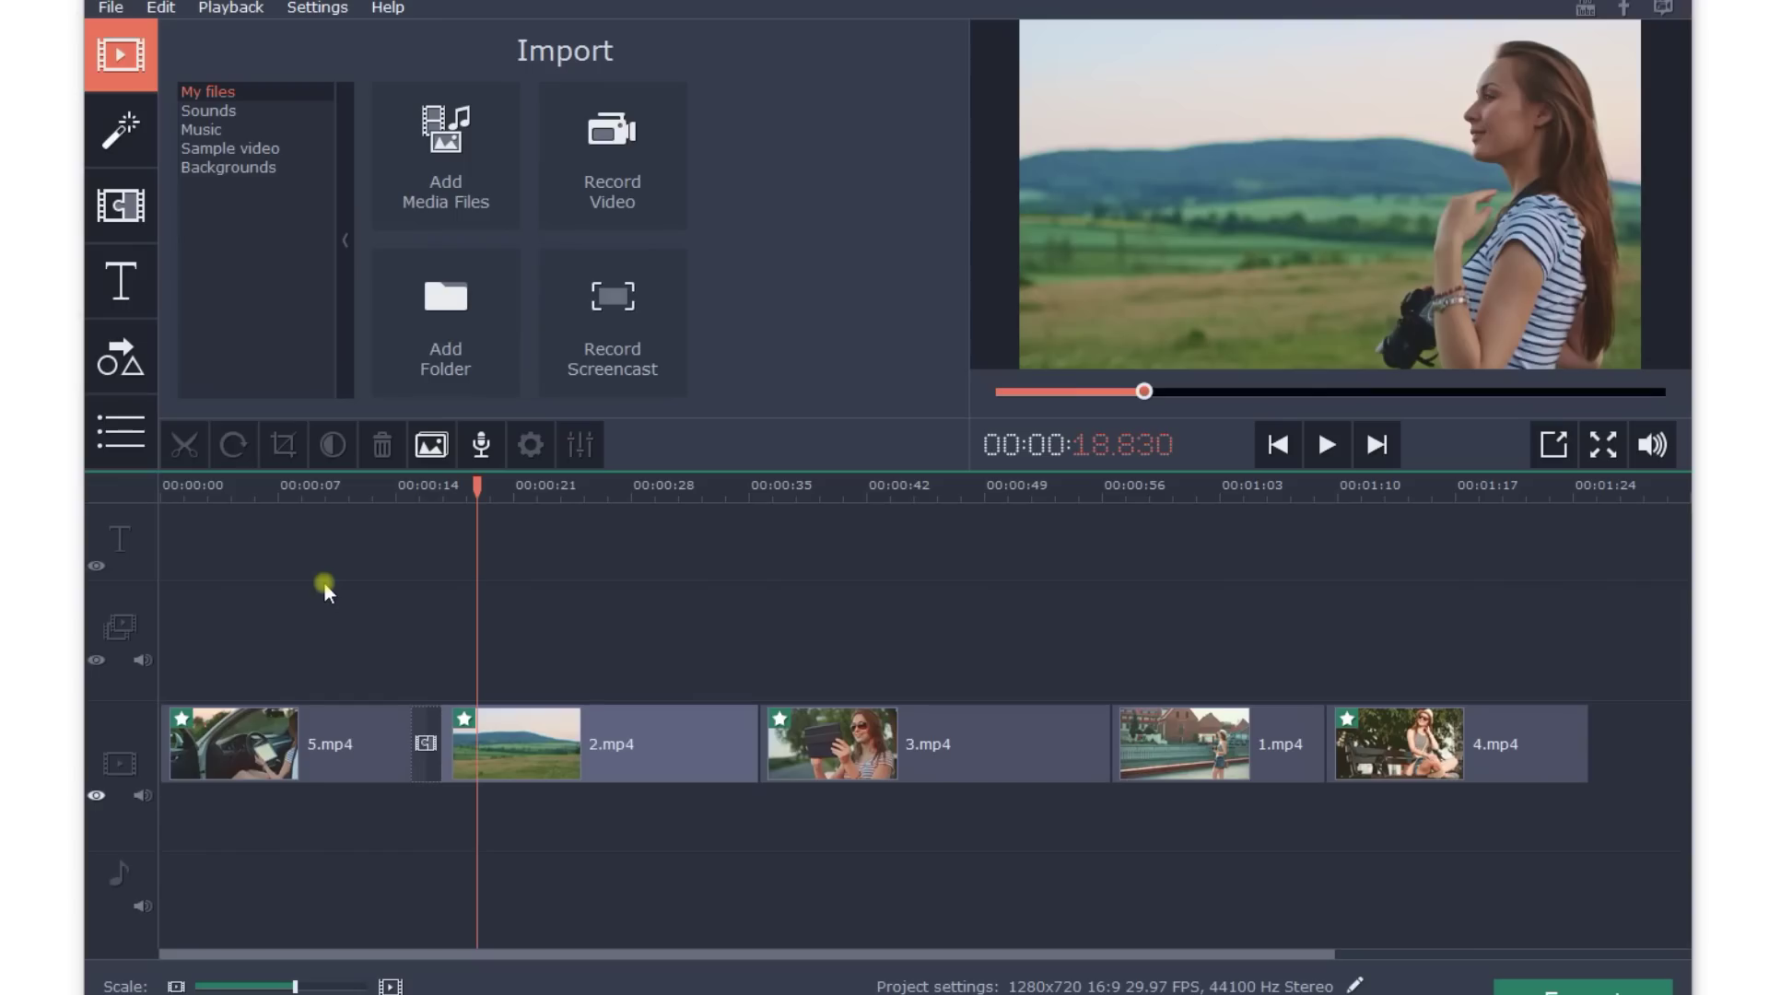
# - Open the Titles library and browse the Artistic and Basic categories
pyautogui.click(117, 291)
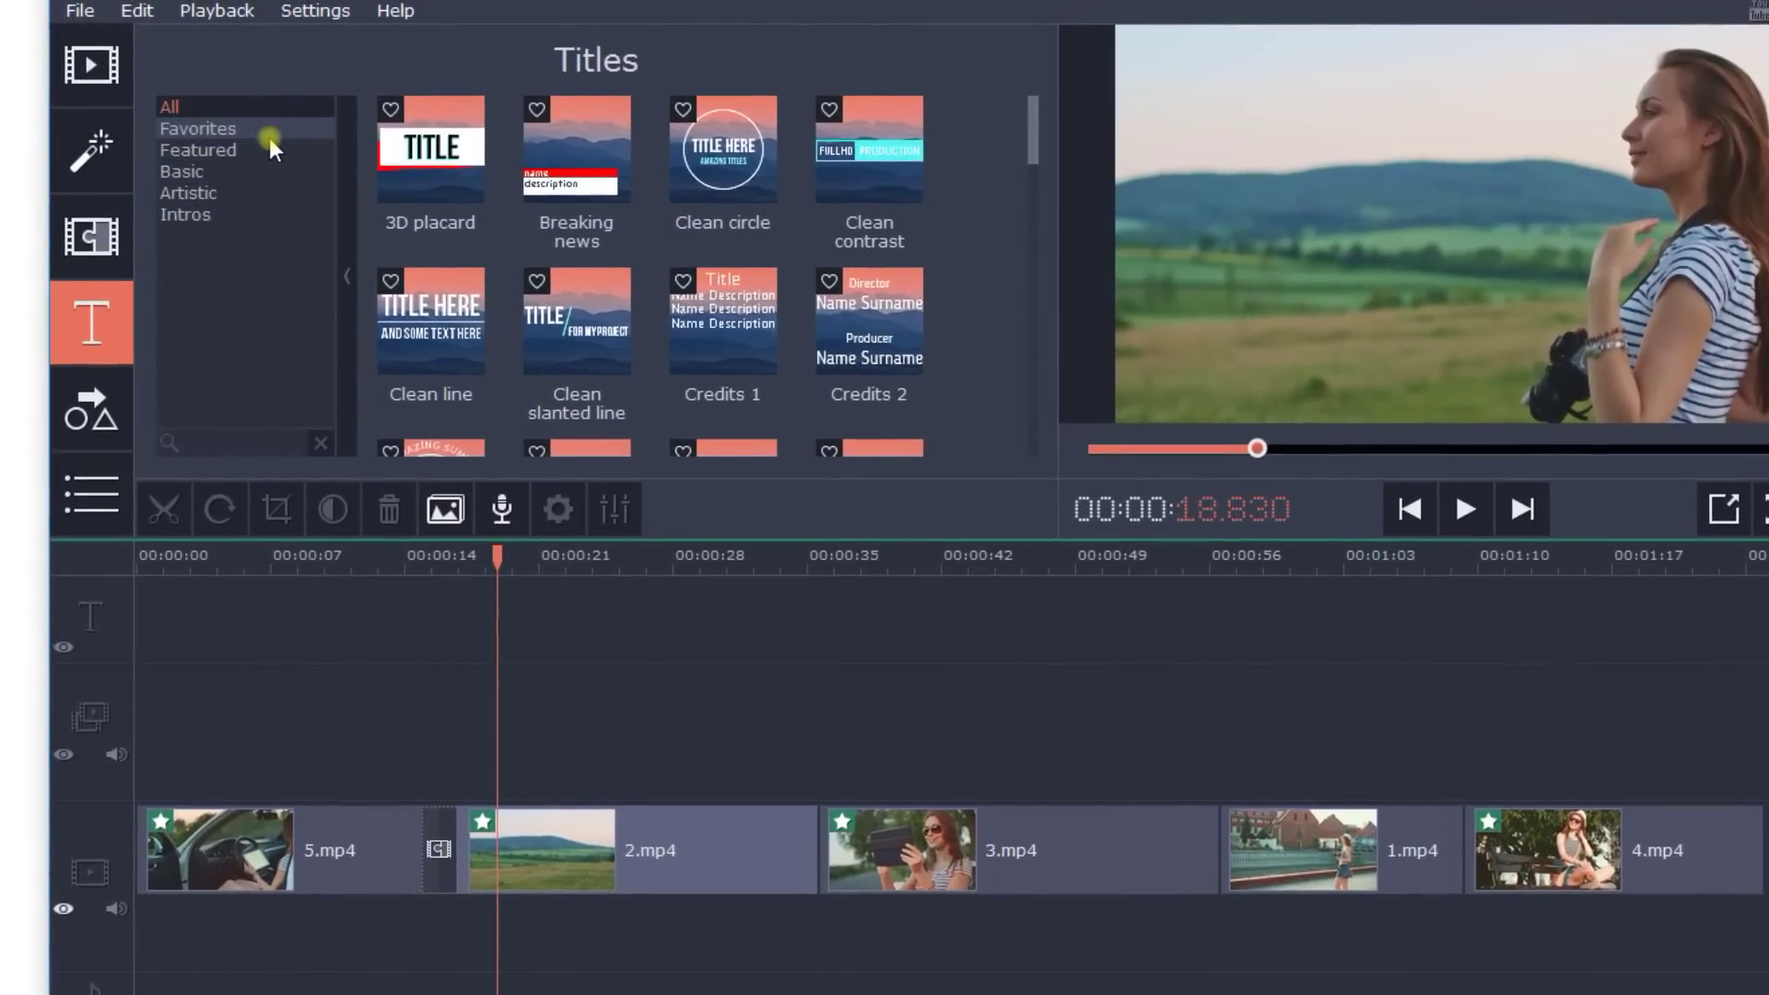
pyautogui.click(274, 189)
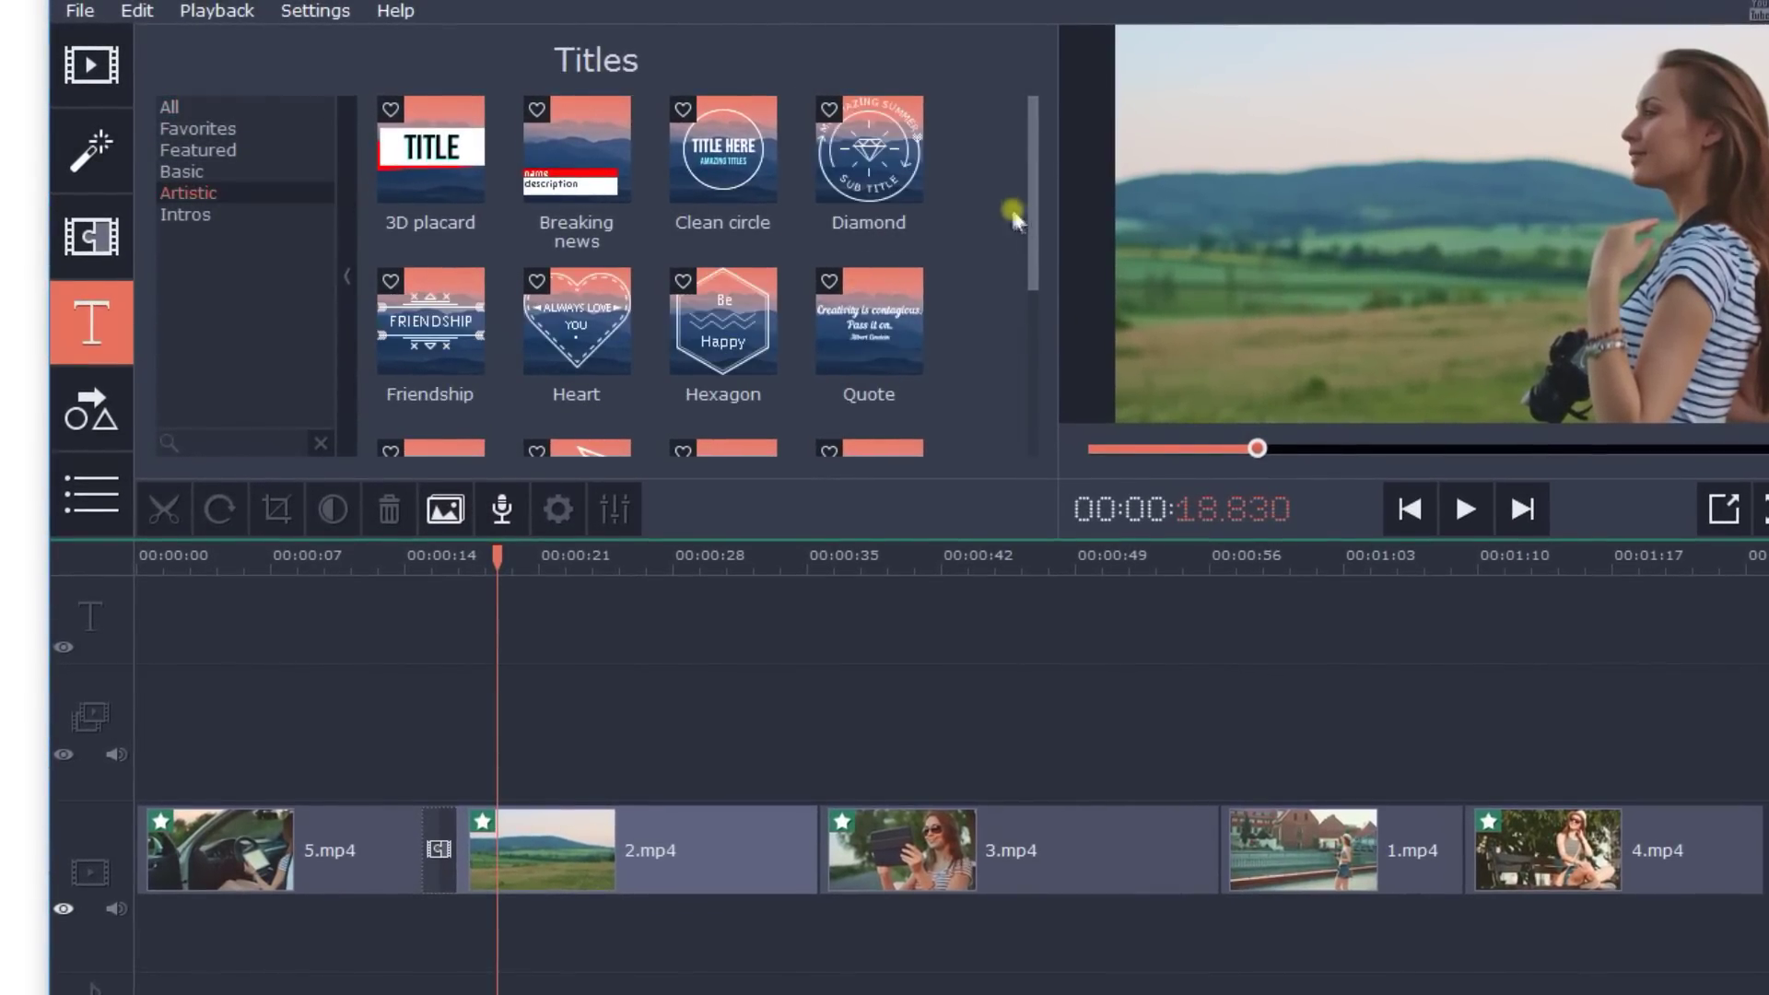
pyautogui.moveTo(1028, 223)
pyautogui.mouseDown()
pyautogui.moveTo(1036, 401)
pyautogui.moveTo(1022, 192)
pyautogui.mouseUp()
pyautogui.click(275, 166)
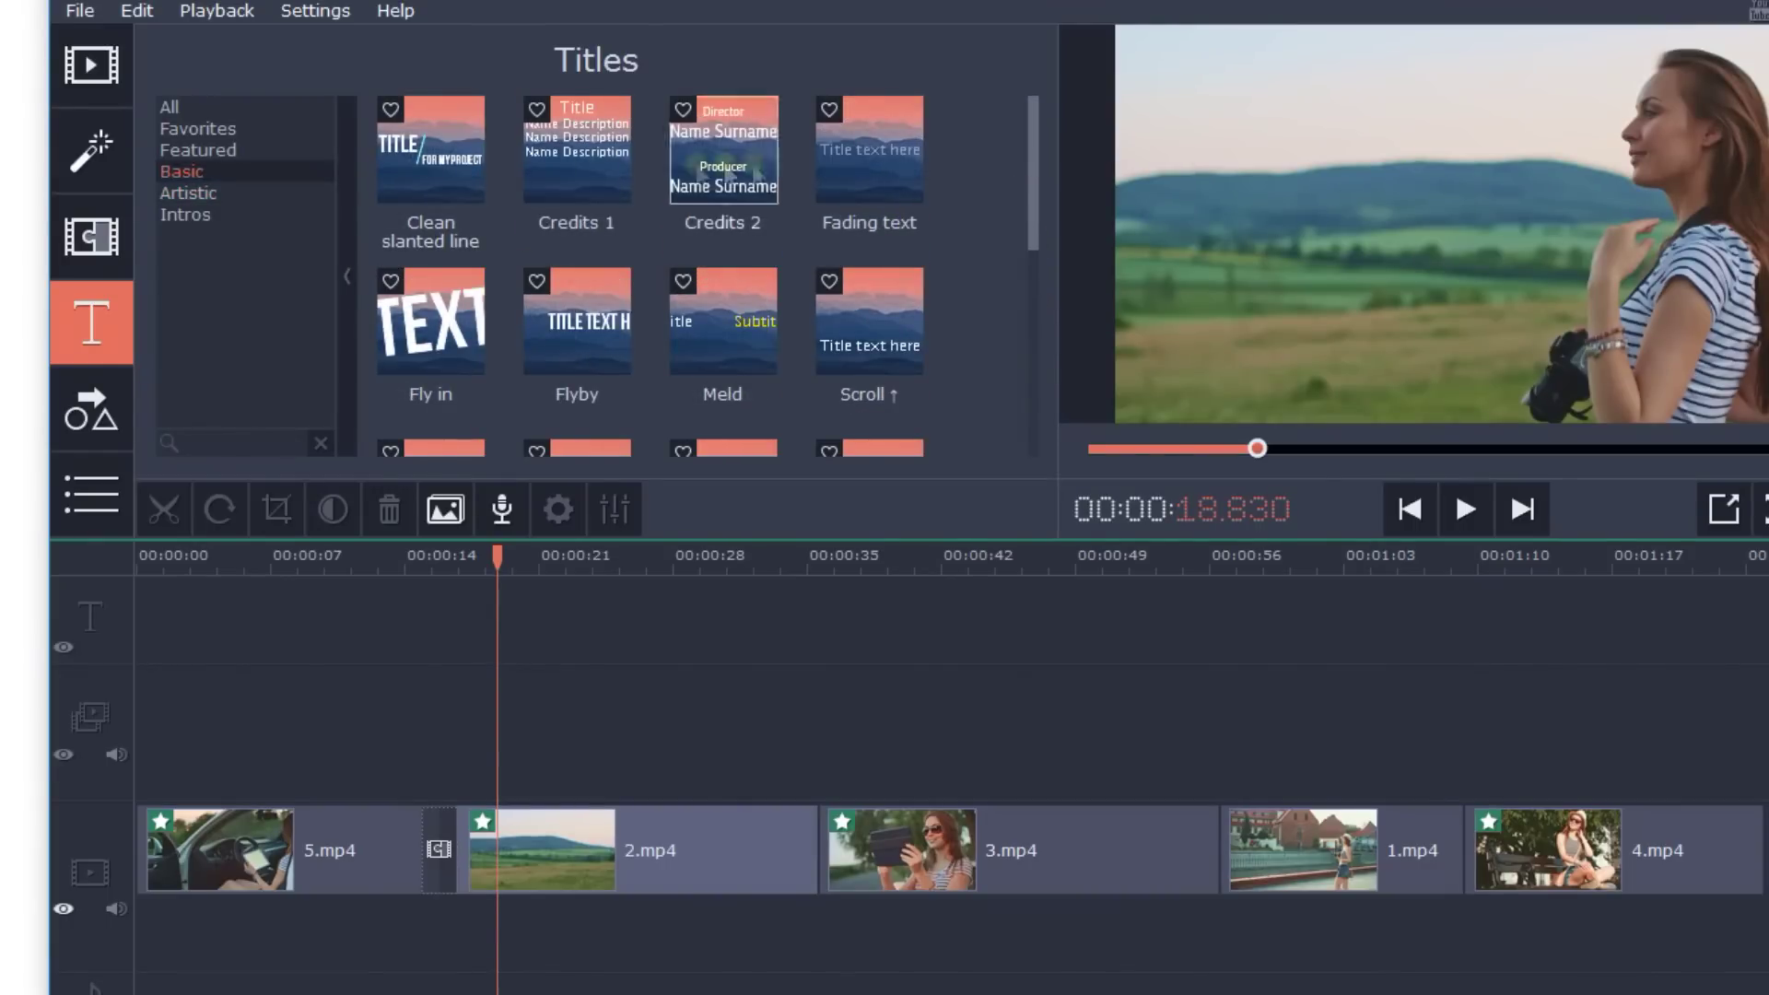
pyautogui.moveTo(1030, 176)
pyautogui.mouseDown()
pyautogui.moveTo(1038, 379)
pyautogui.moveTo(1030, 209)
pyautogui.mouseUp()
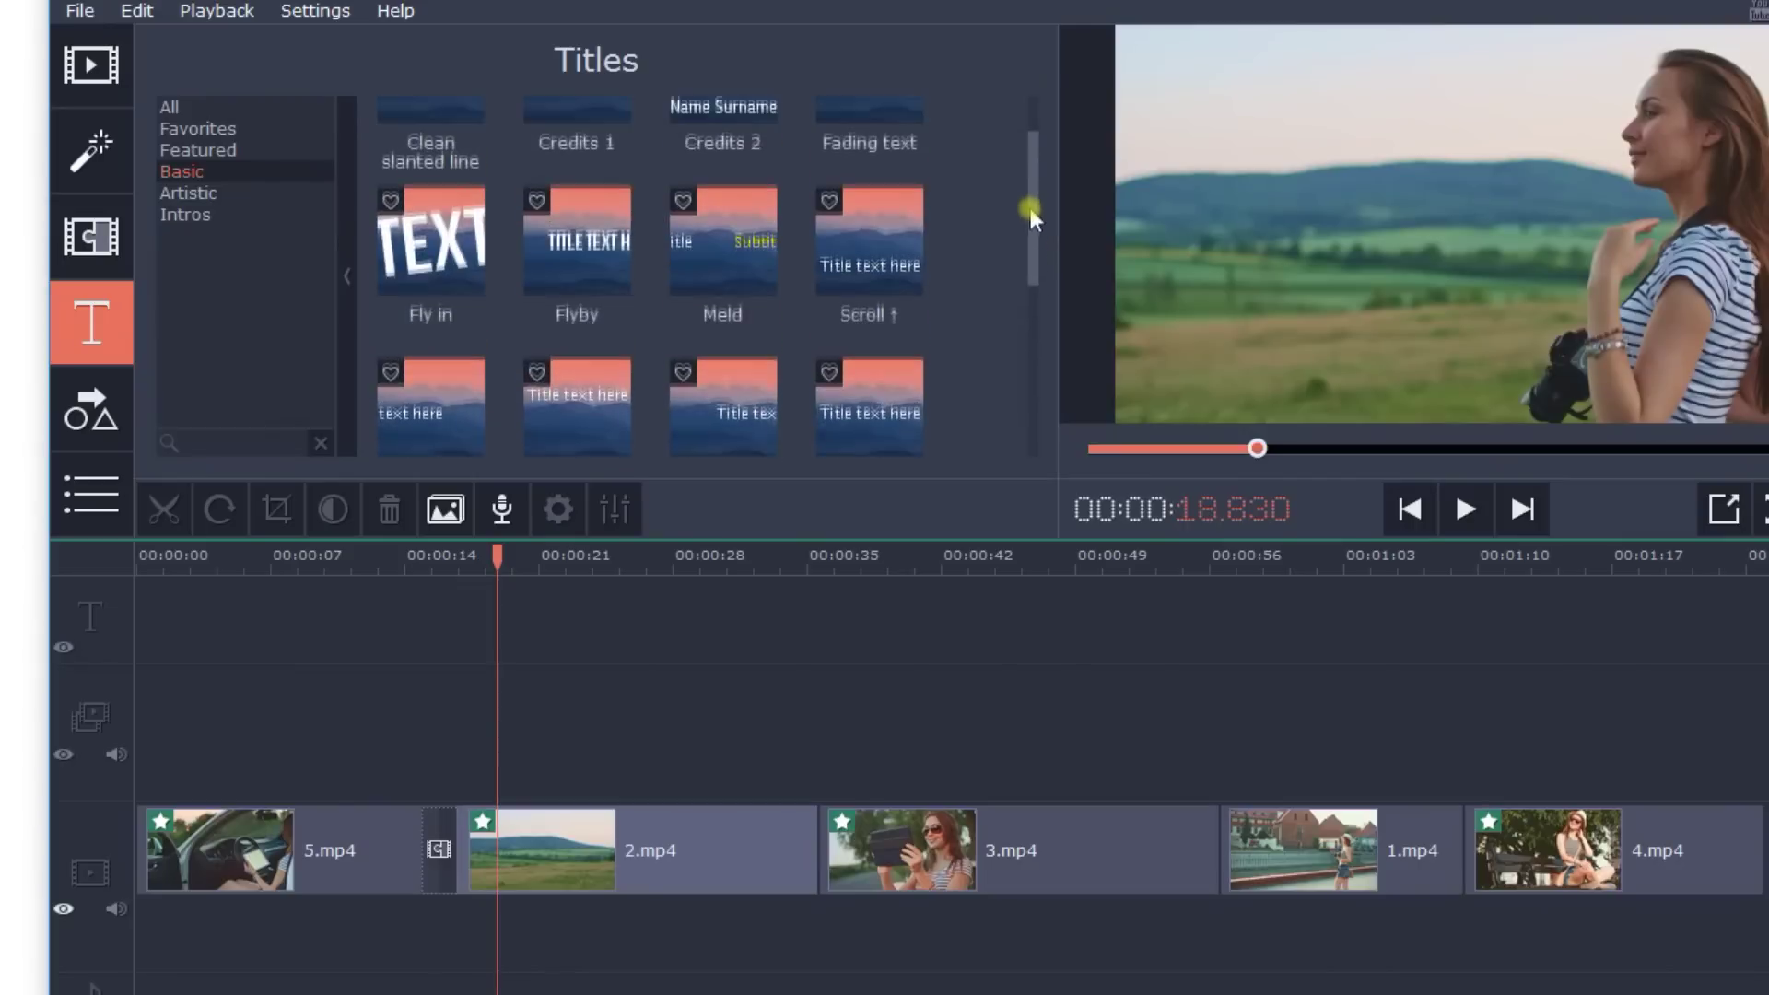
# - Preview the Meld, Typewriter and Slide basic titles, then return to Artistic titles
pyautogui.click(687, 241)
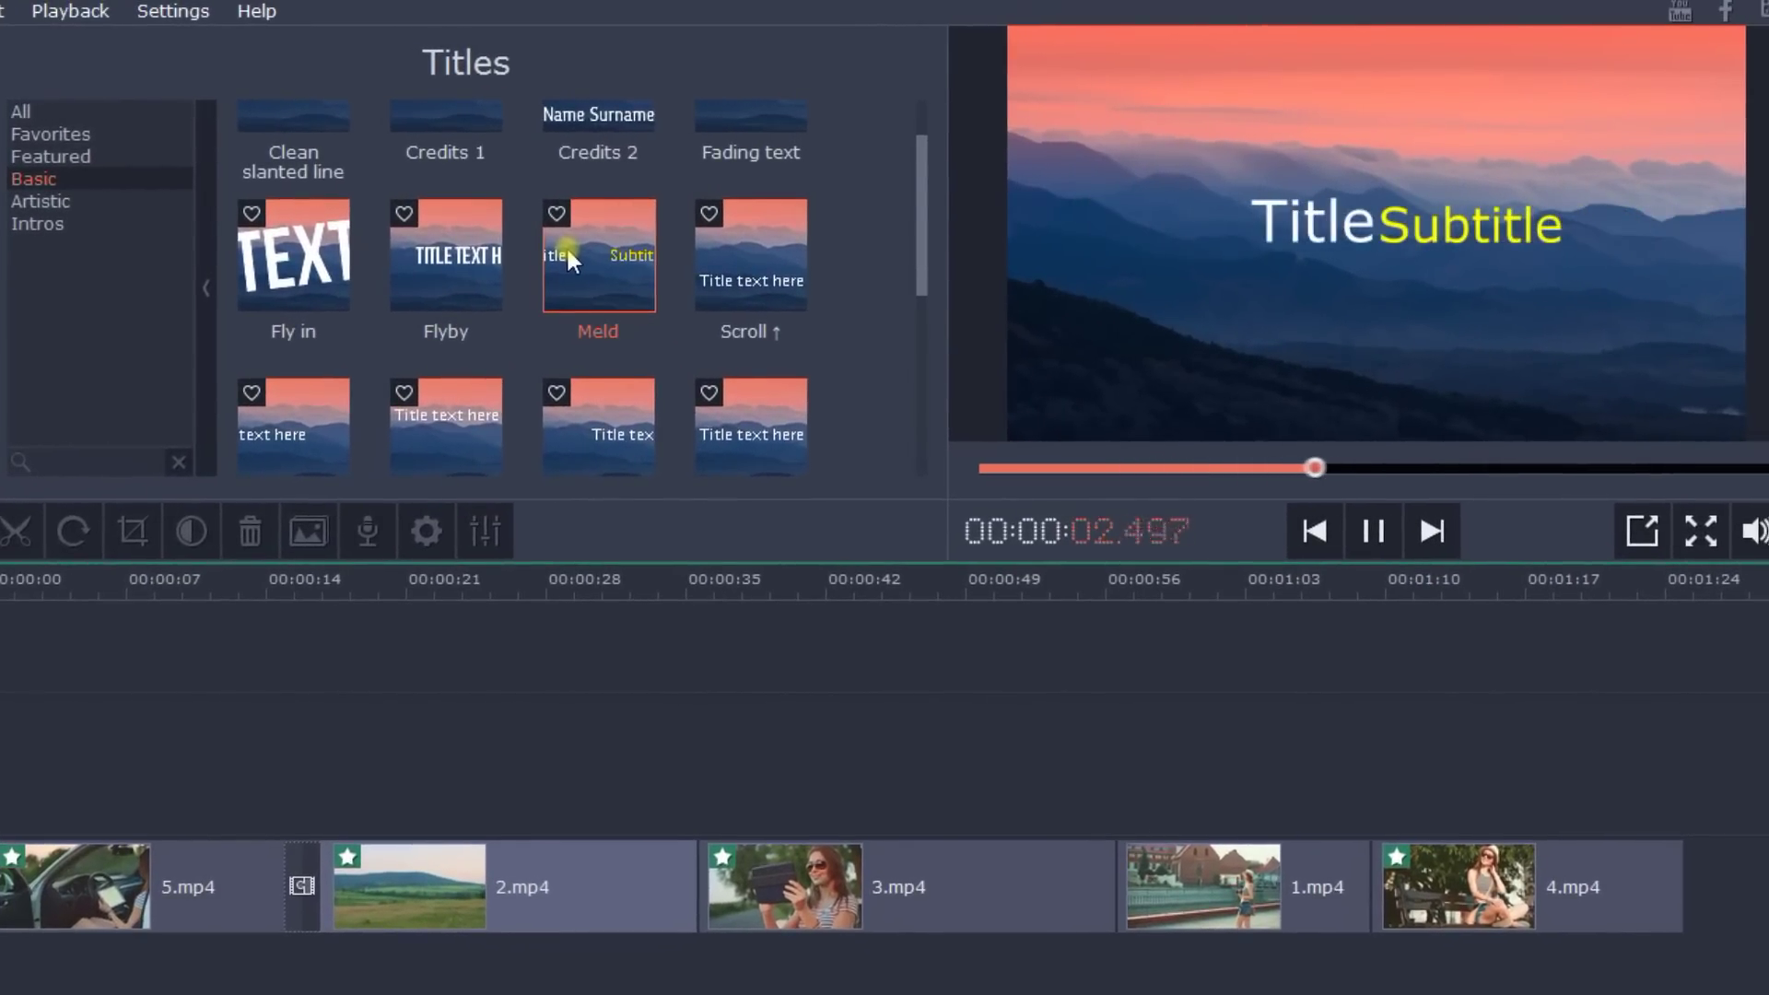
pyautogui.moveTo(919, 253); pyautogui.dragTo(927, 470)
pyautogui.click(748, 206)
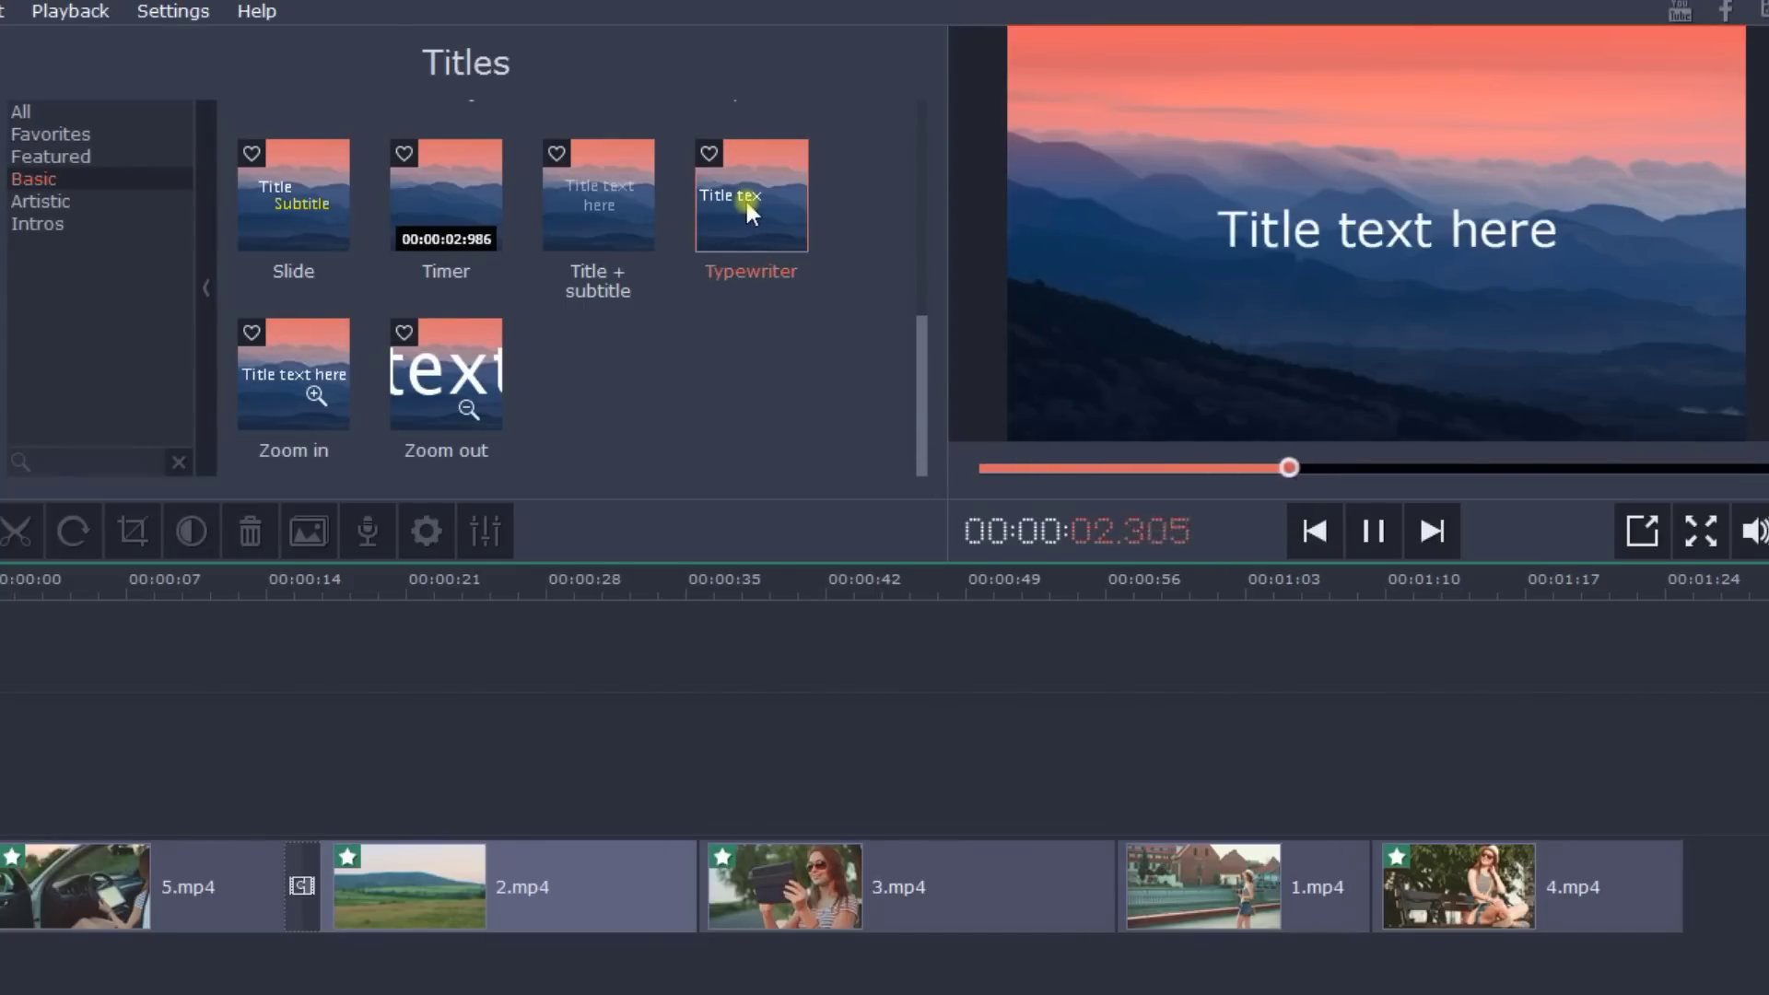
pyautogui.click(311, 197)
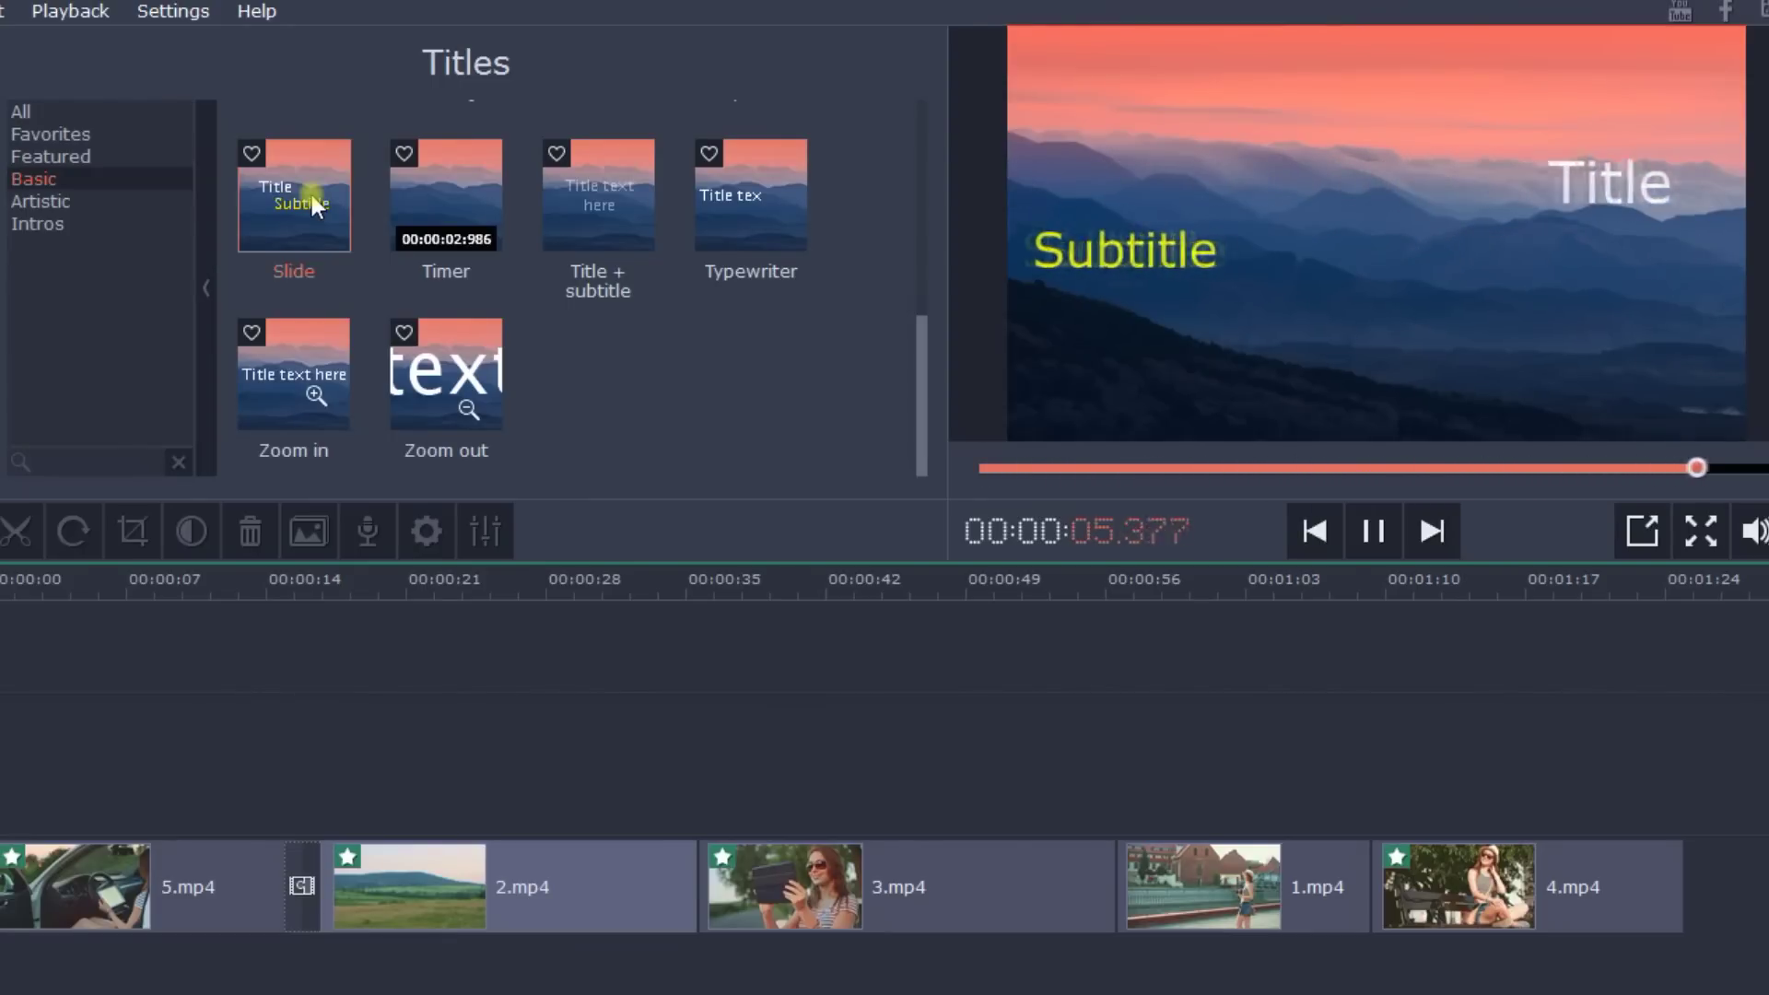
pyautogui.click(131, 200)
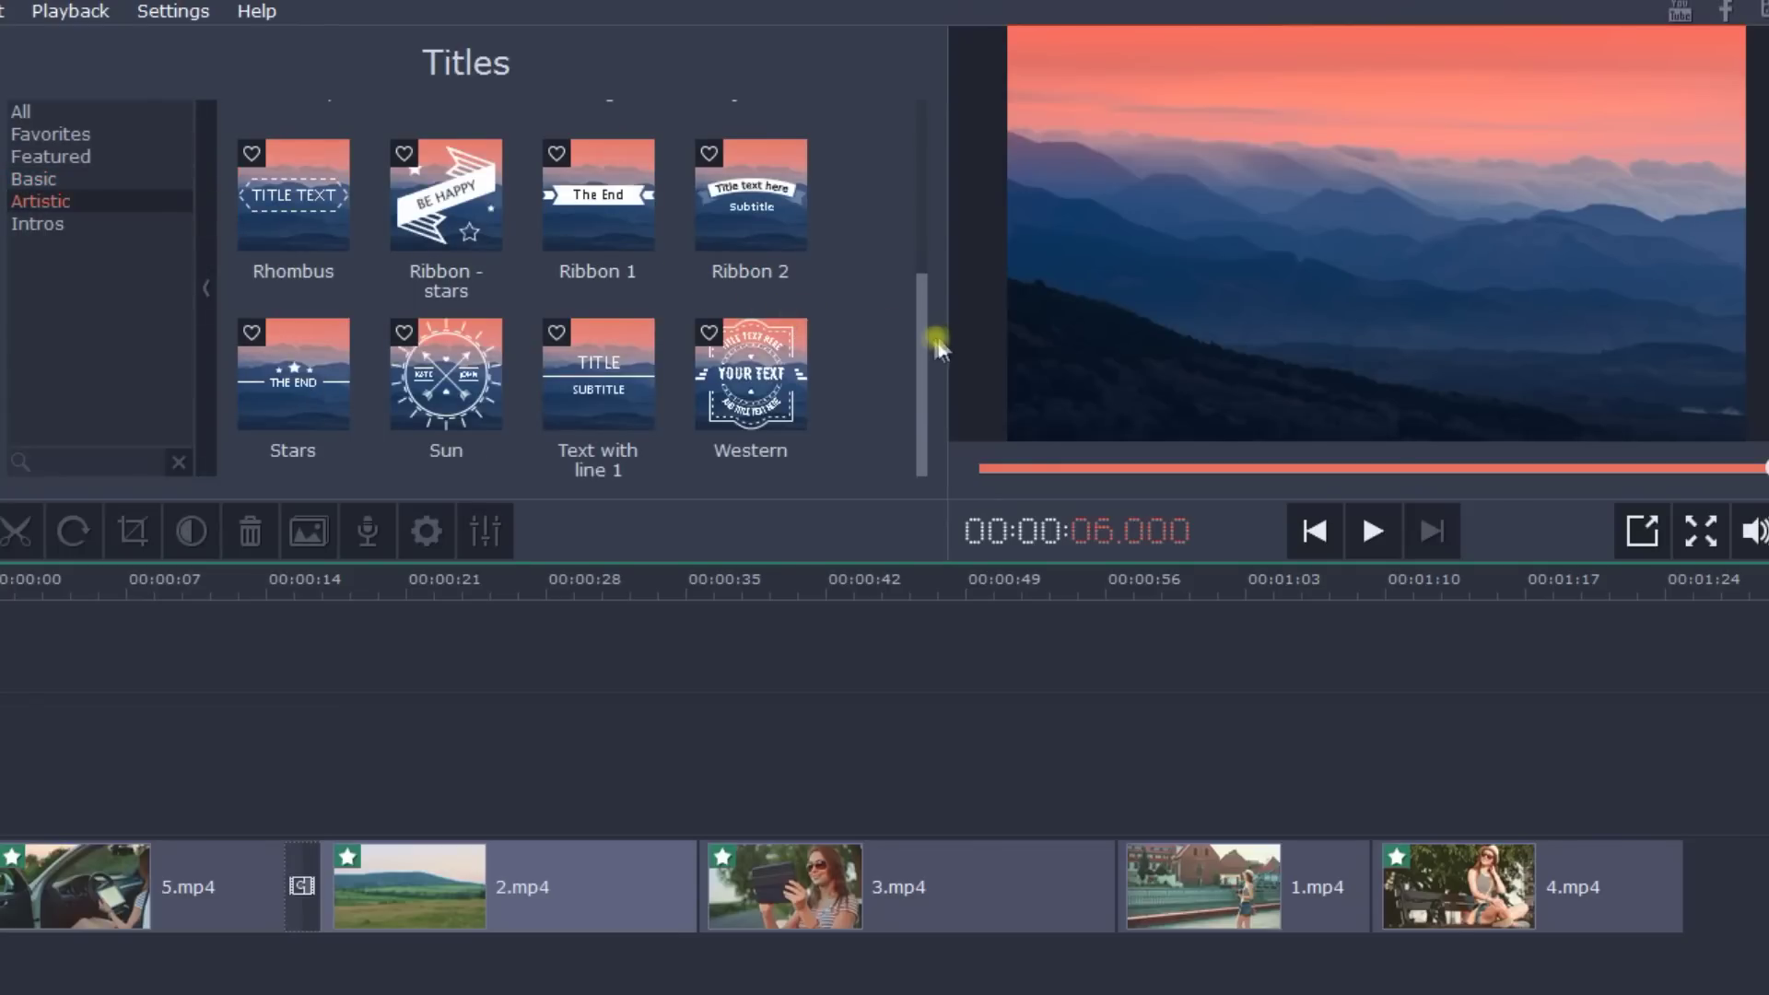
# - Preview the Diamond, Western and Friendship titles, and drop Friendship at the project start
pyautogui.moveTo(925, 345); pyautogui.dragTo(920, 124)
pyautogui.click(723, 158)
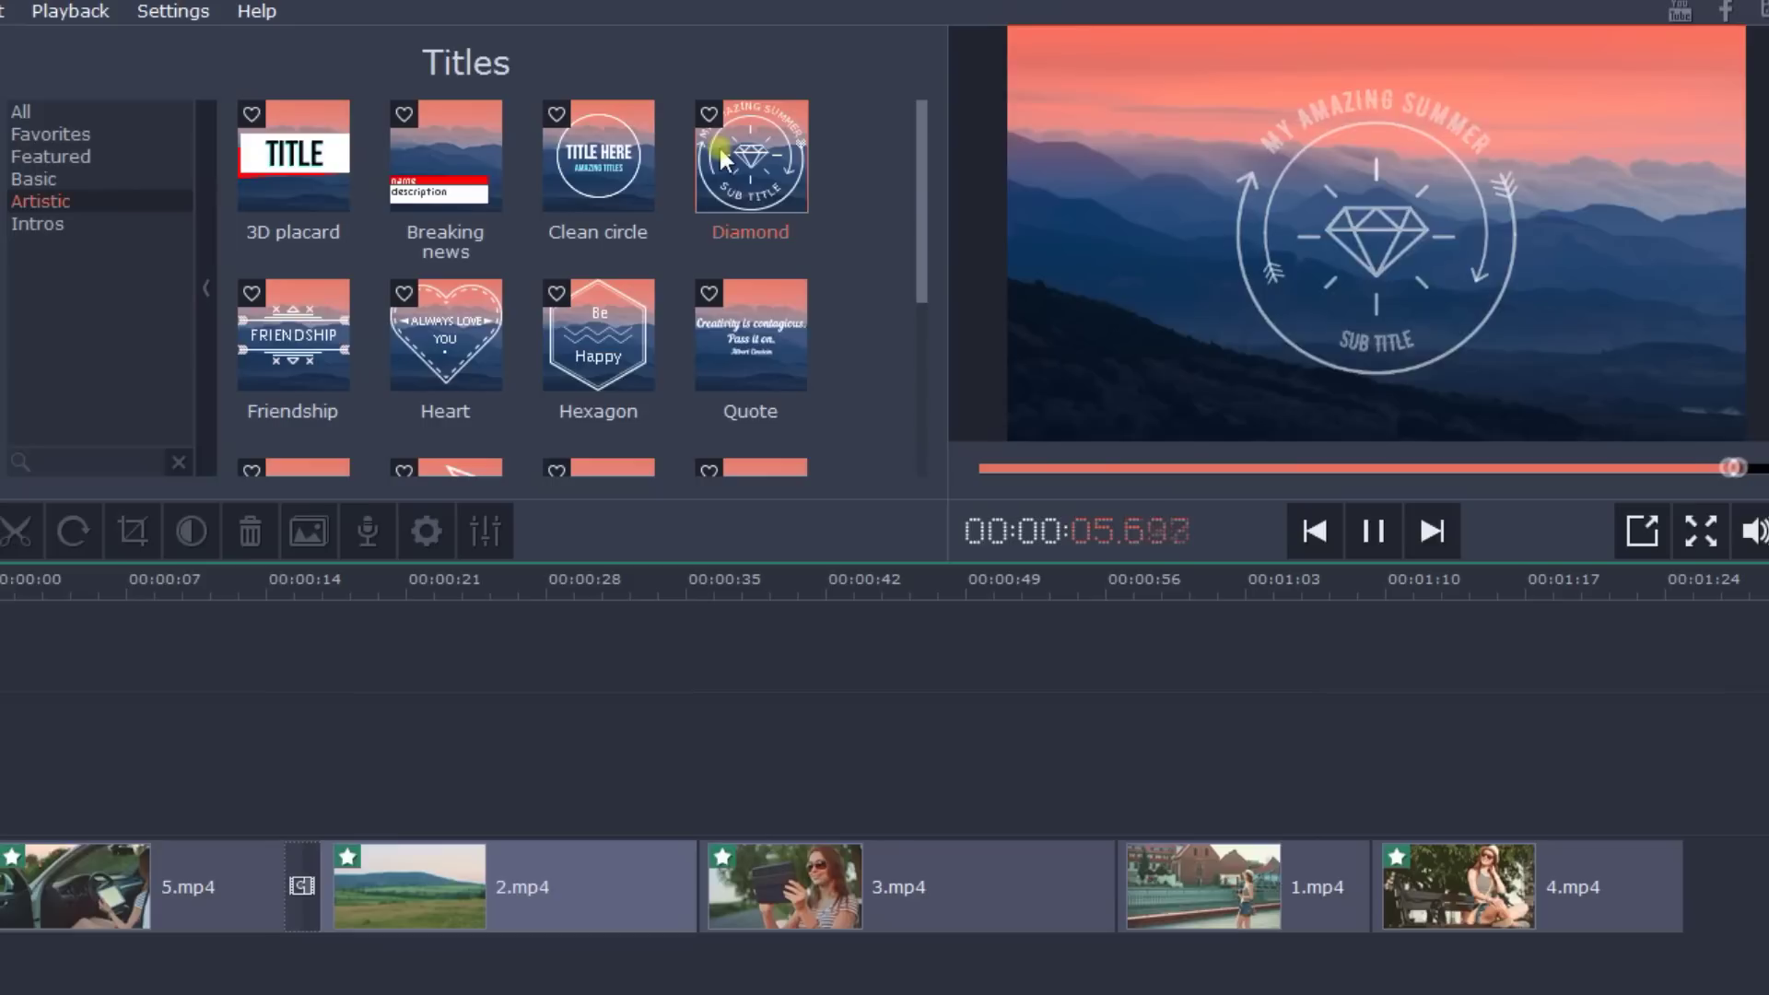
pyautogui.scroll(-3, 927, 225)
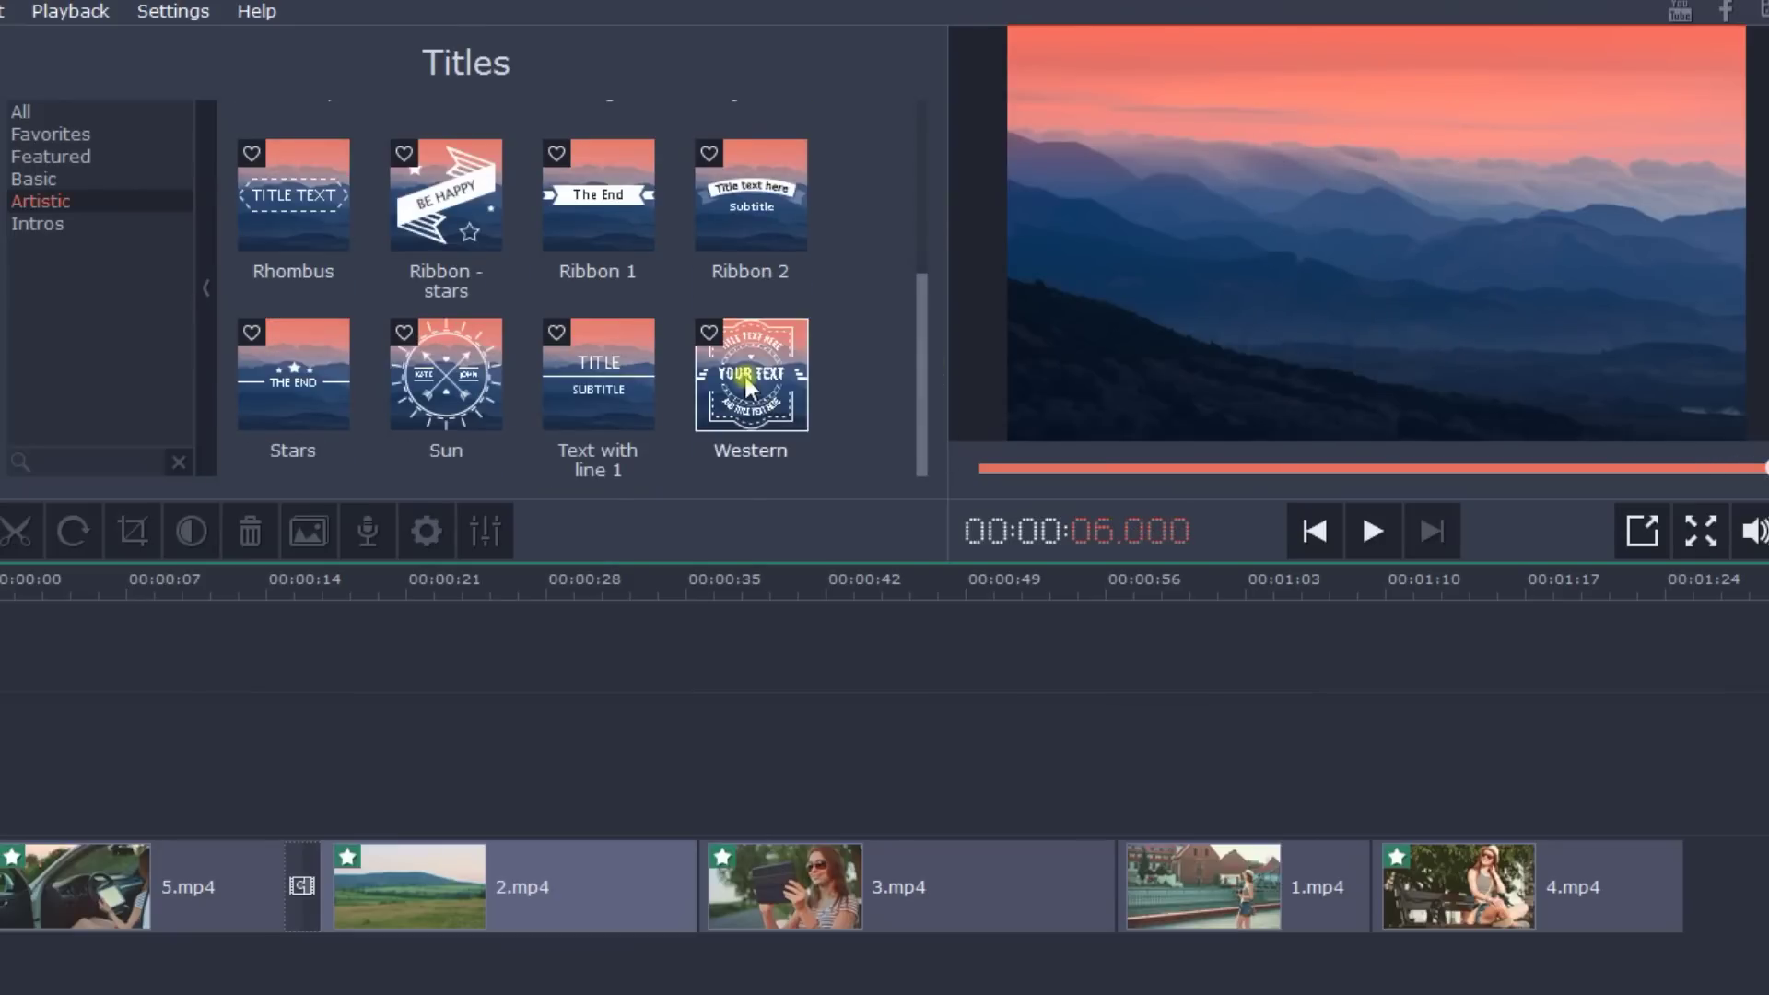
pyautogui.click(749, 378)
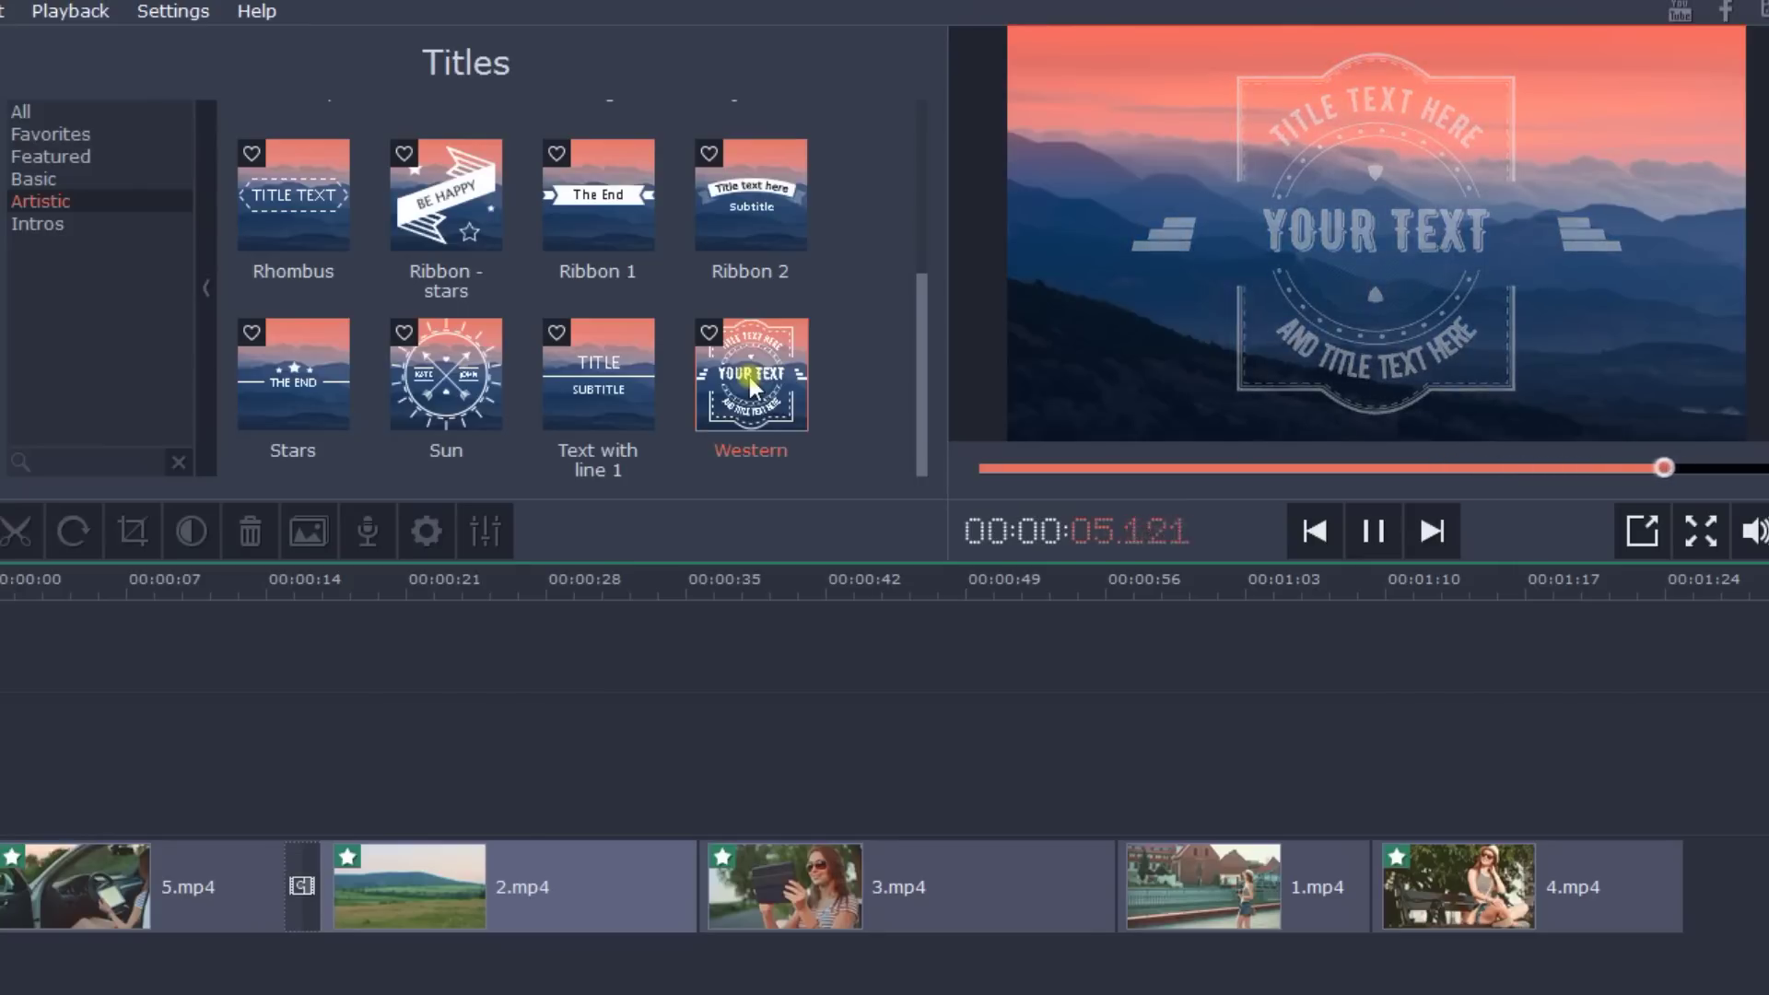
pyautogui.scroll(3, 927, 402)
pyautogui.click(270, 293)
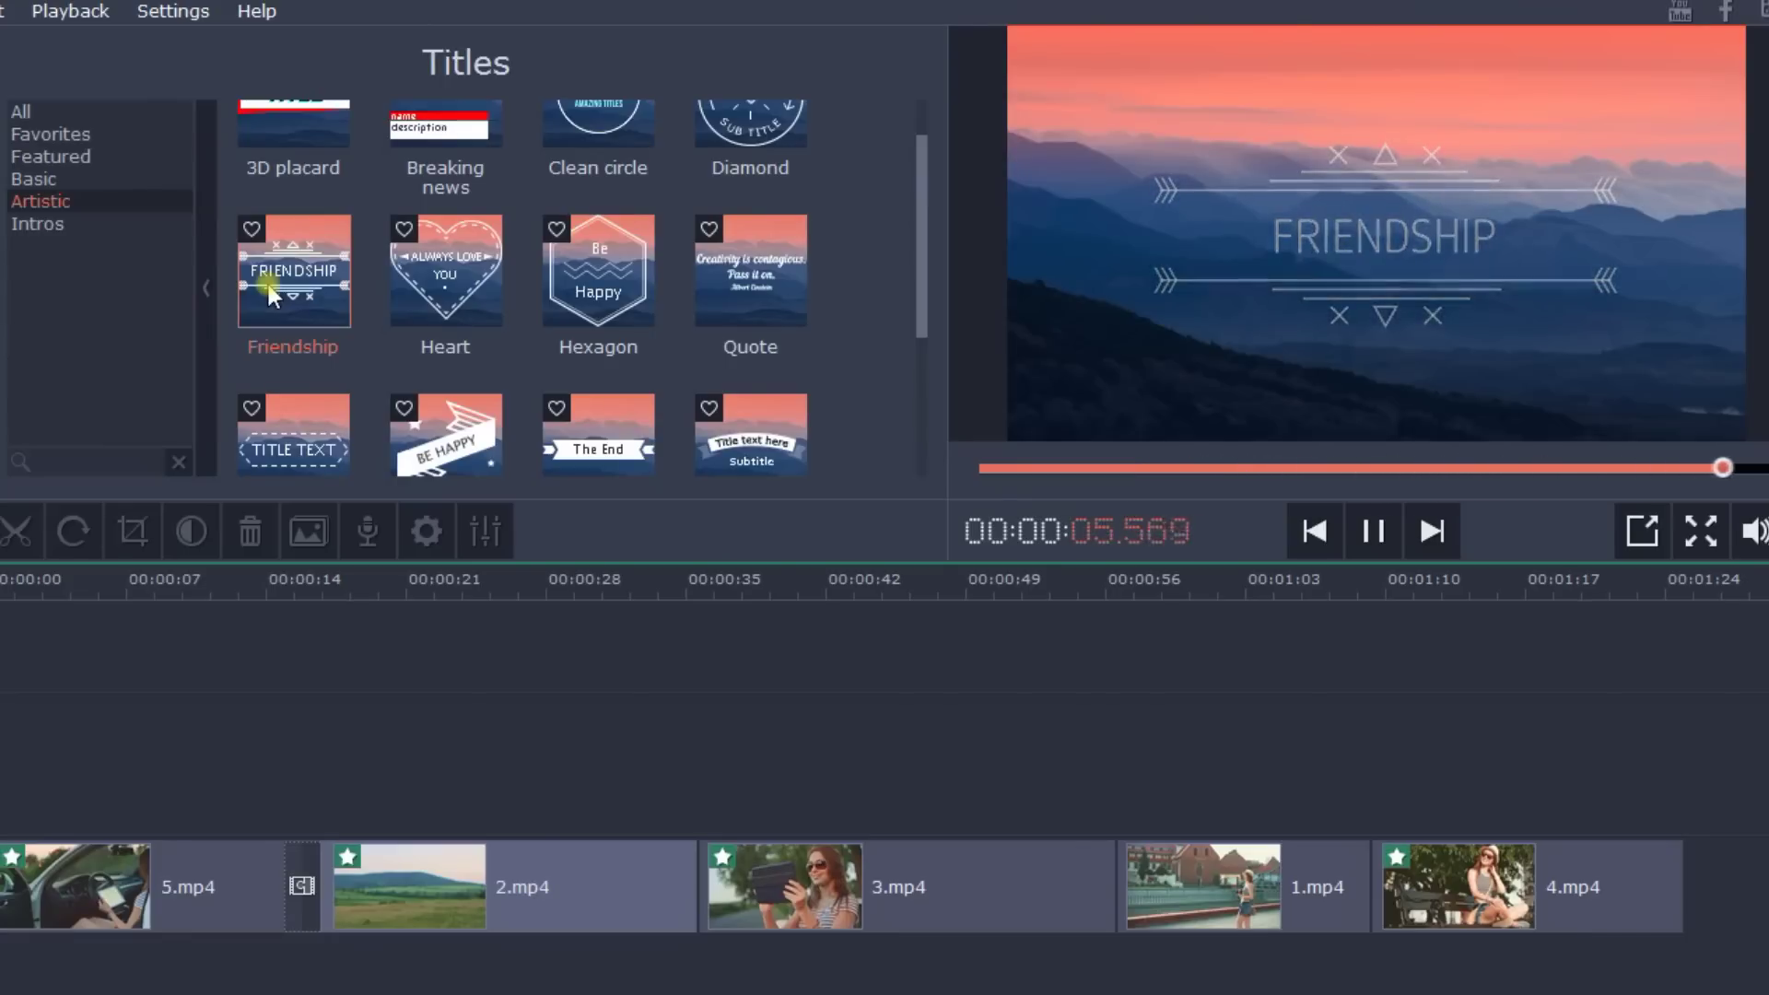
pyautogui.moveTo(313, 267); pyautogui.dragTo(16, 686)
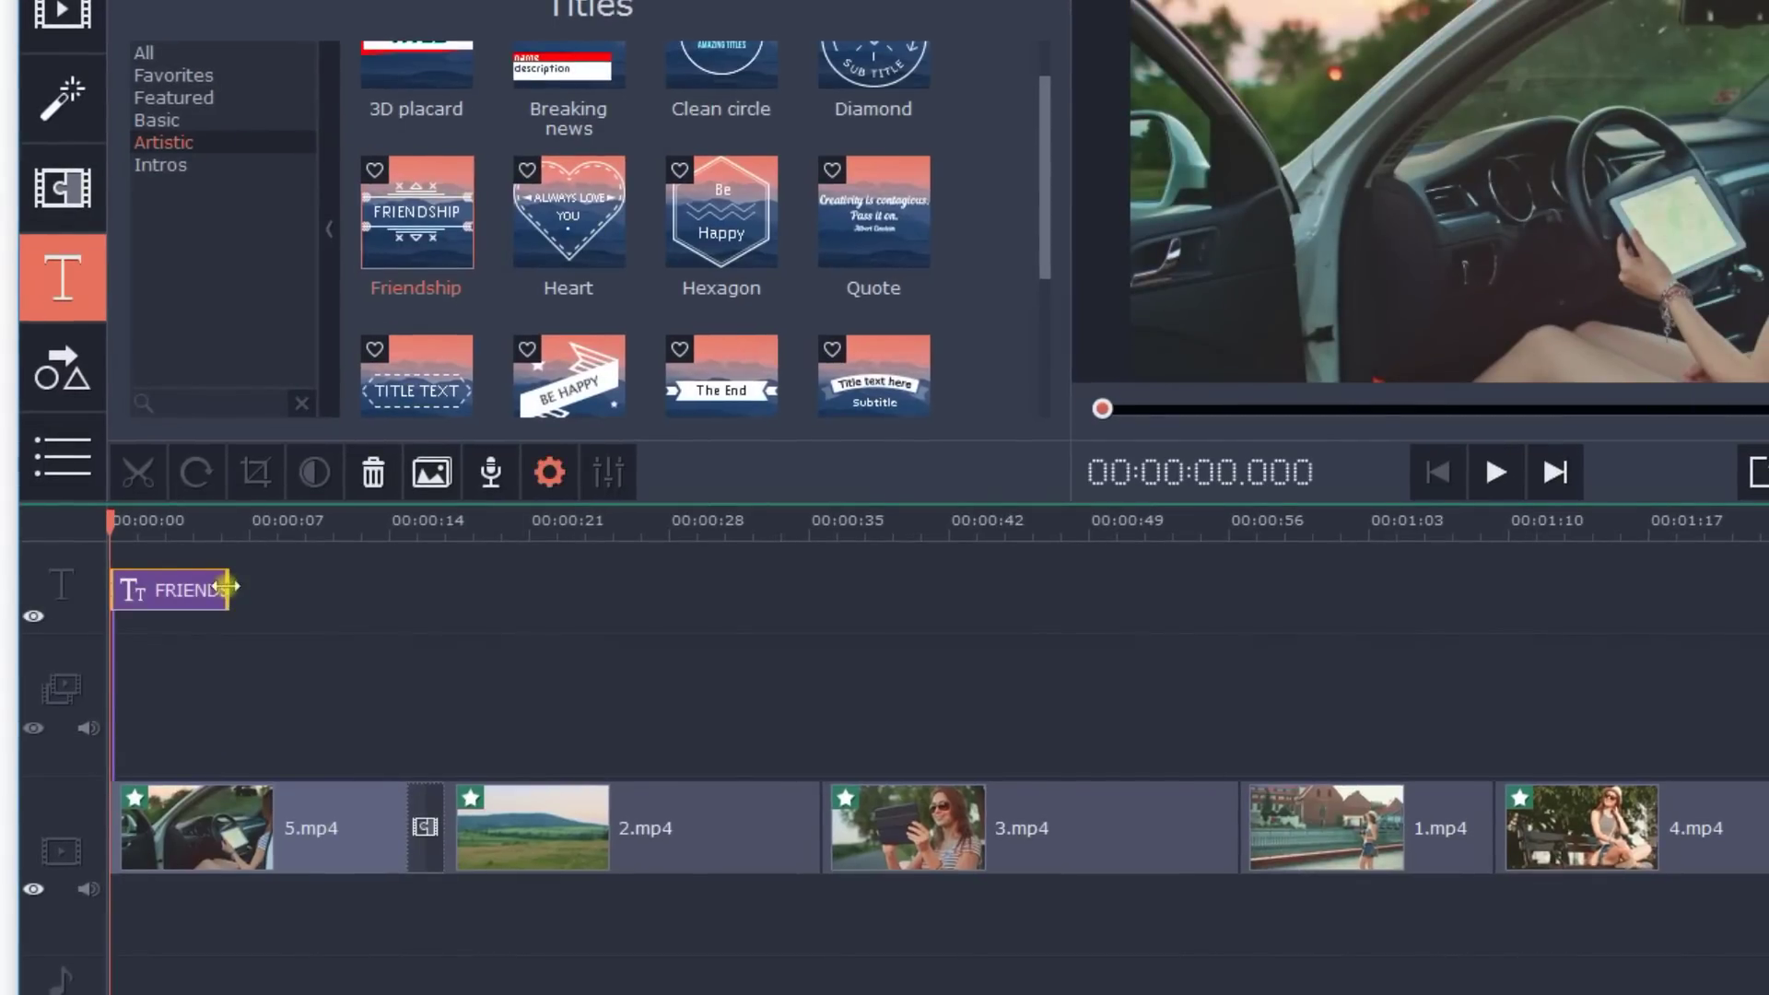
# - Stretch the Friendship title to about 16 seconds and retype it as 'HOLIDAY TRIP' on one line
pyautogui.moveTo(229, 589); pyautogui.dragTo(427, 607)
pyautogui.click(298, 593)
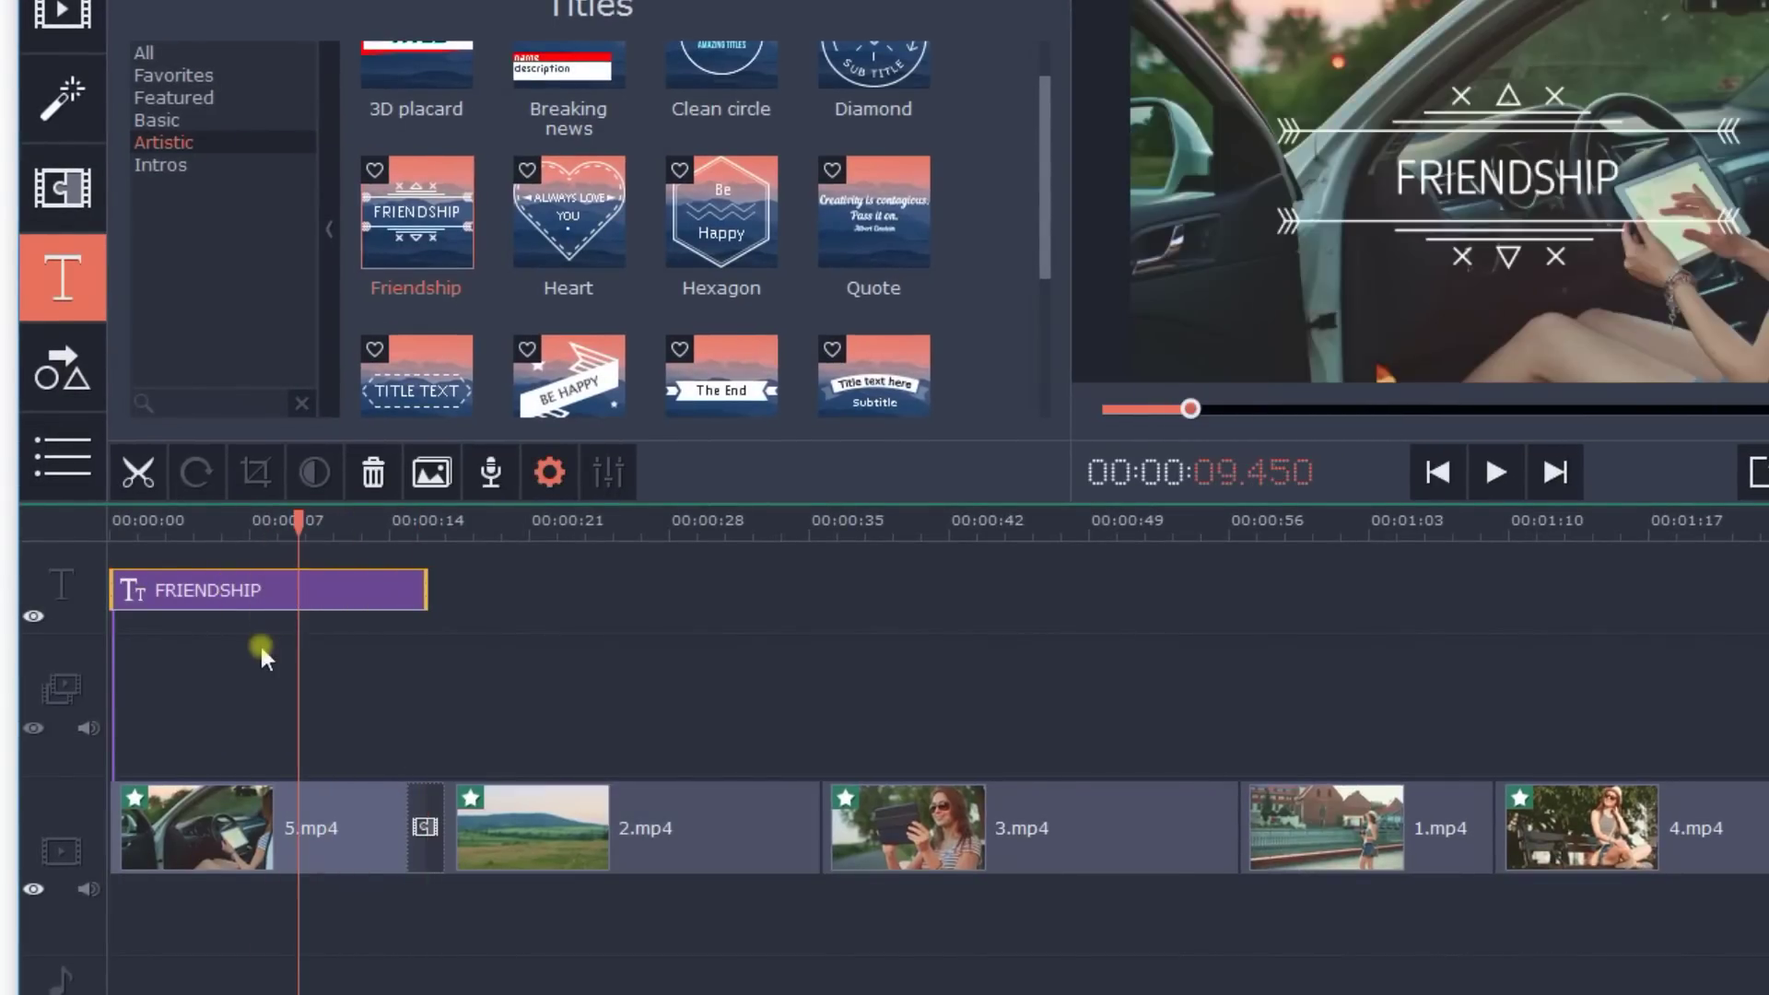
pyautogui.doubleClick(291, 601)
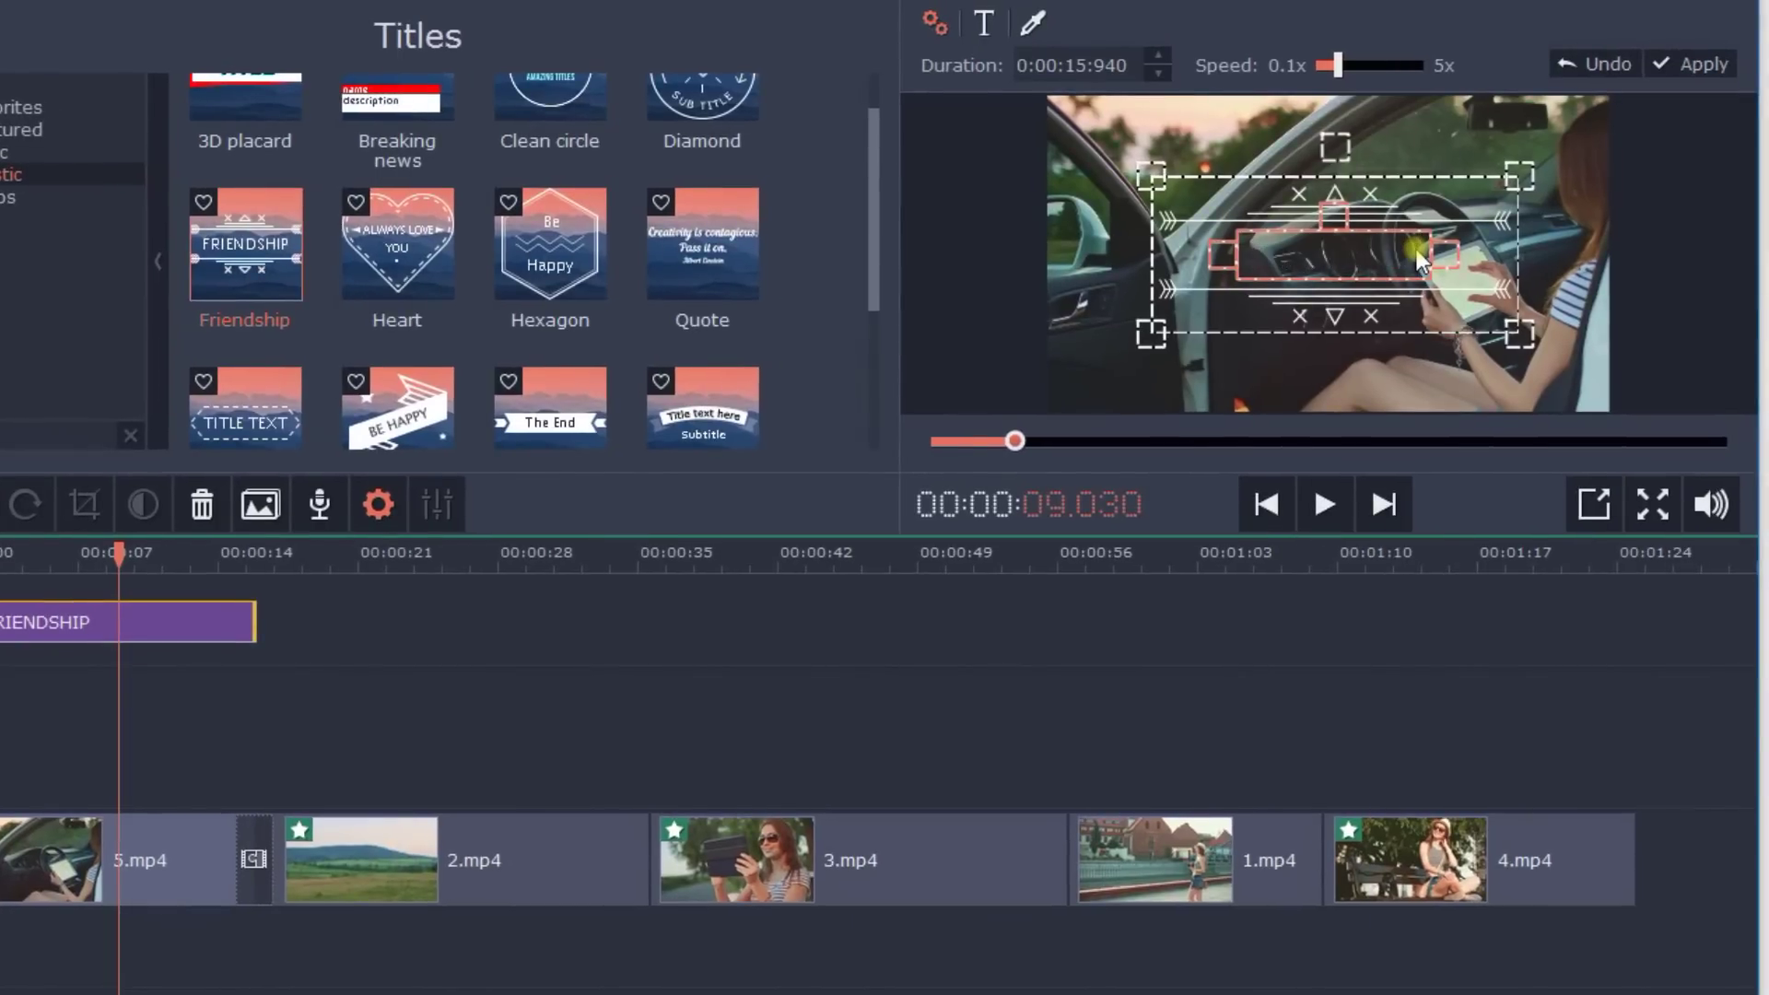
pyautogui.write('HOLIDAY TRIP')
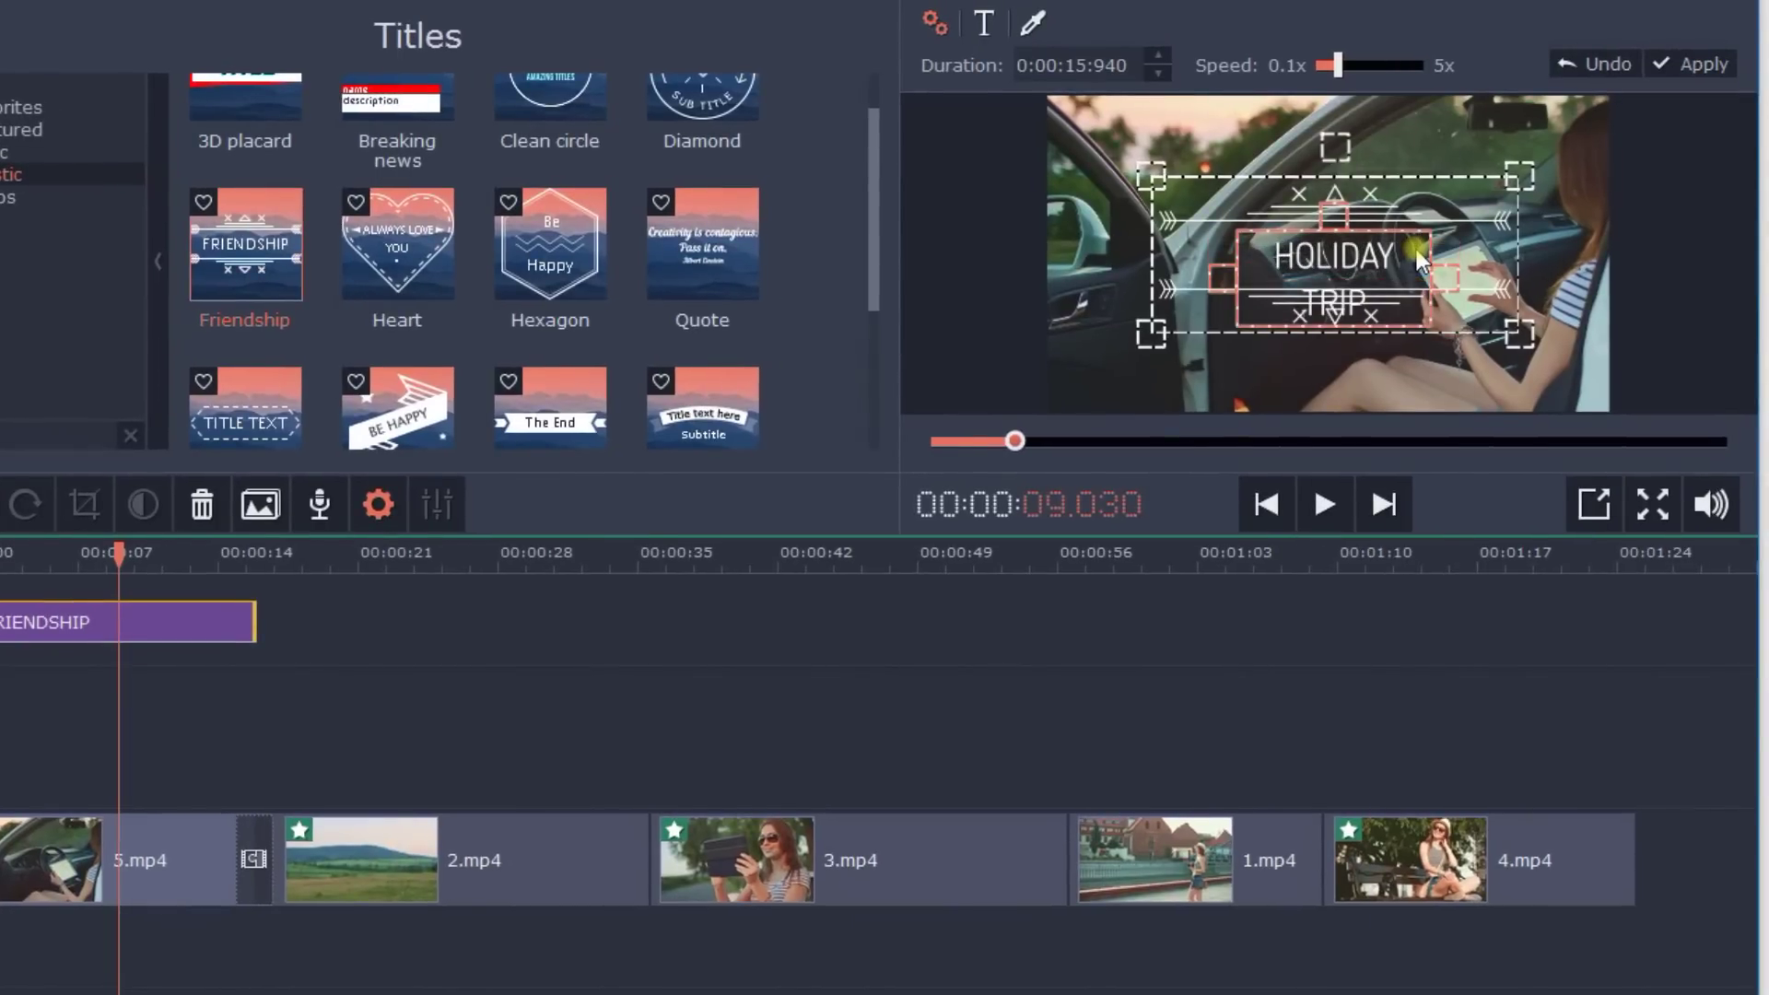
pyautogui.moveTo(1451, 272); pyautogui.dragTo(1480, 282)
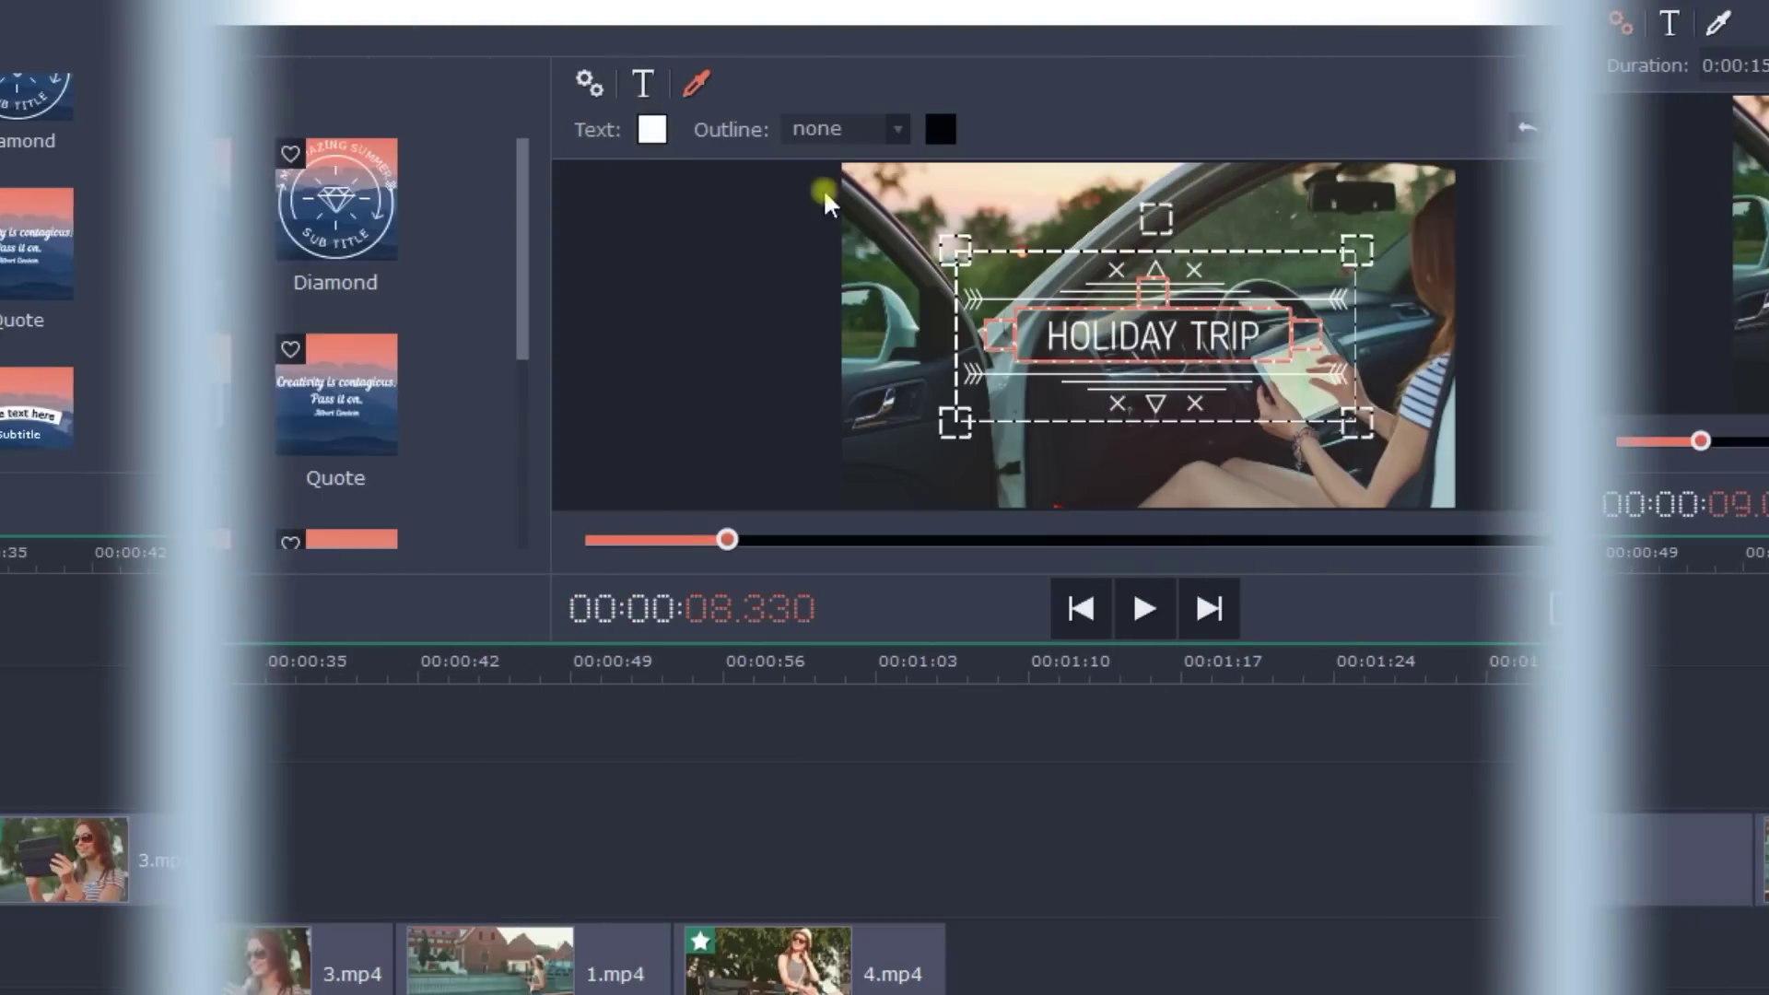
# - Try blue, pink and yellow on the HOLIDAY TRIP text, keep it white, and show the font list
pyautogui.click(652, 131)
pyautogui.click(328, 387)
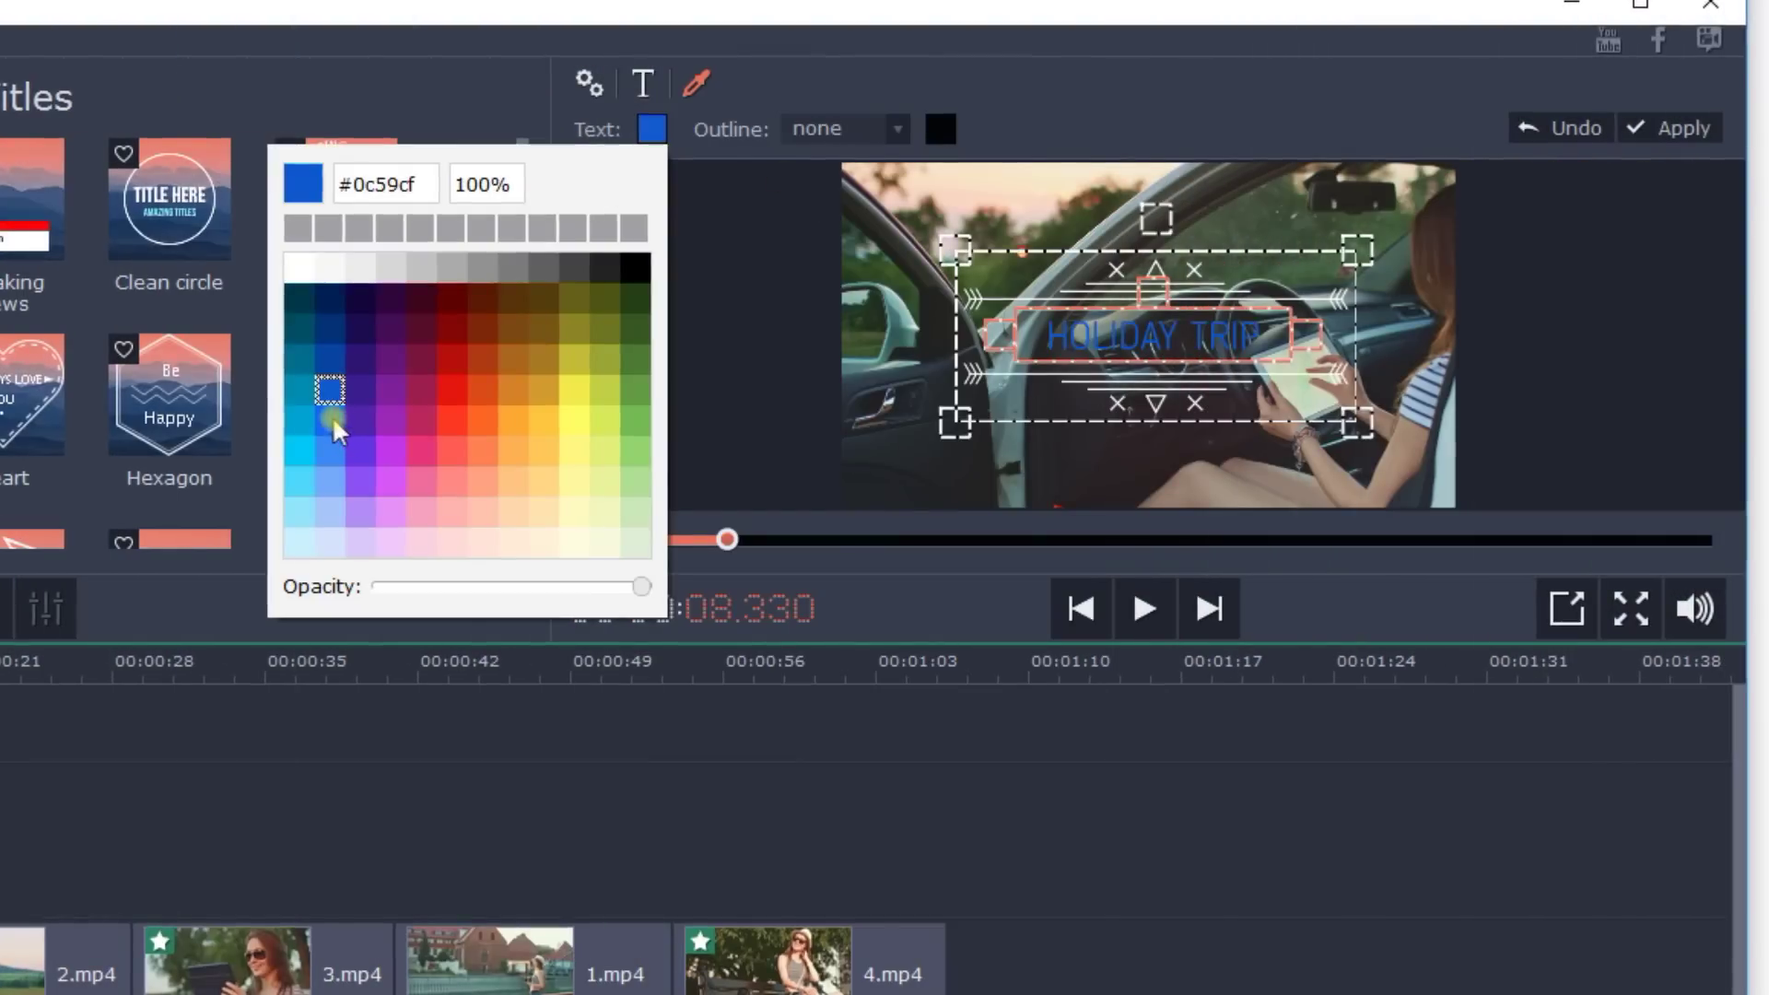
pyautogui.click(328, 424)
pyautogui.click(298, 480)
pyautogui.click(423, 454)
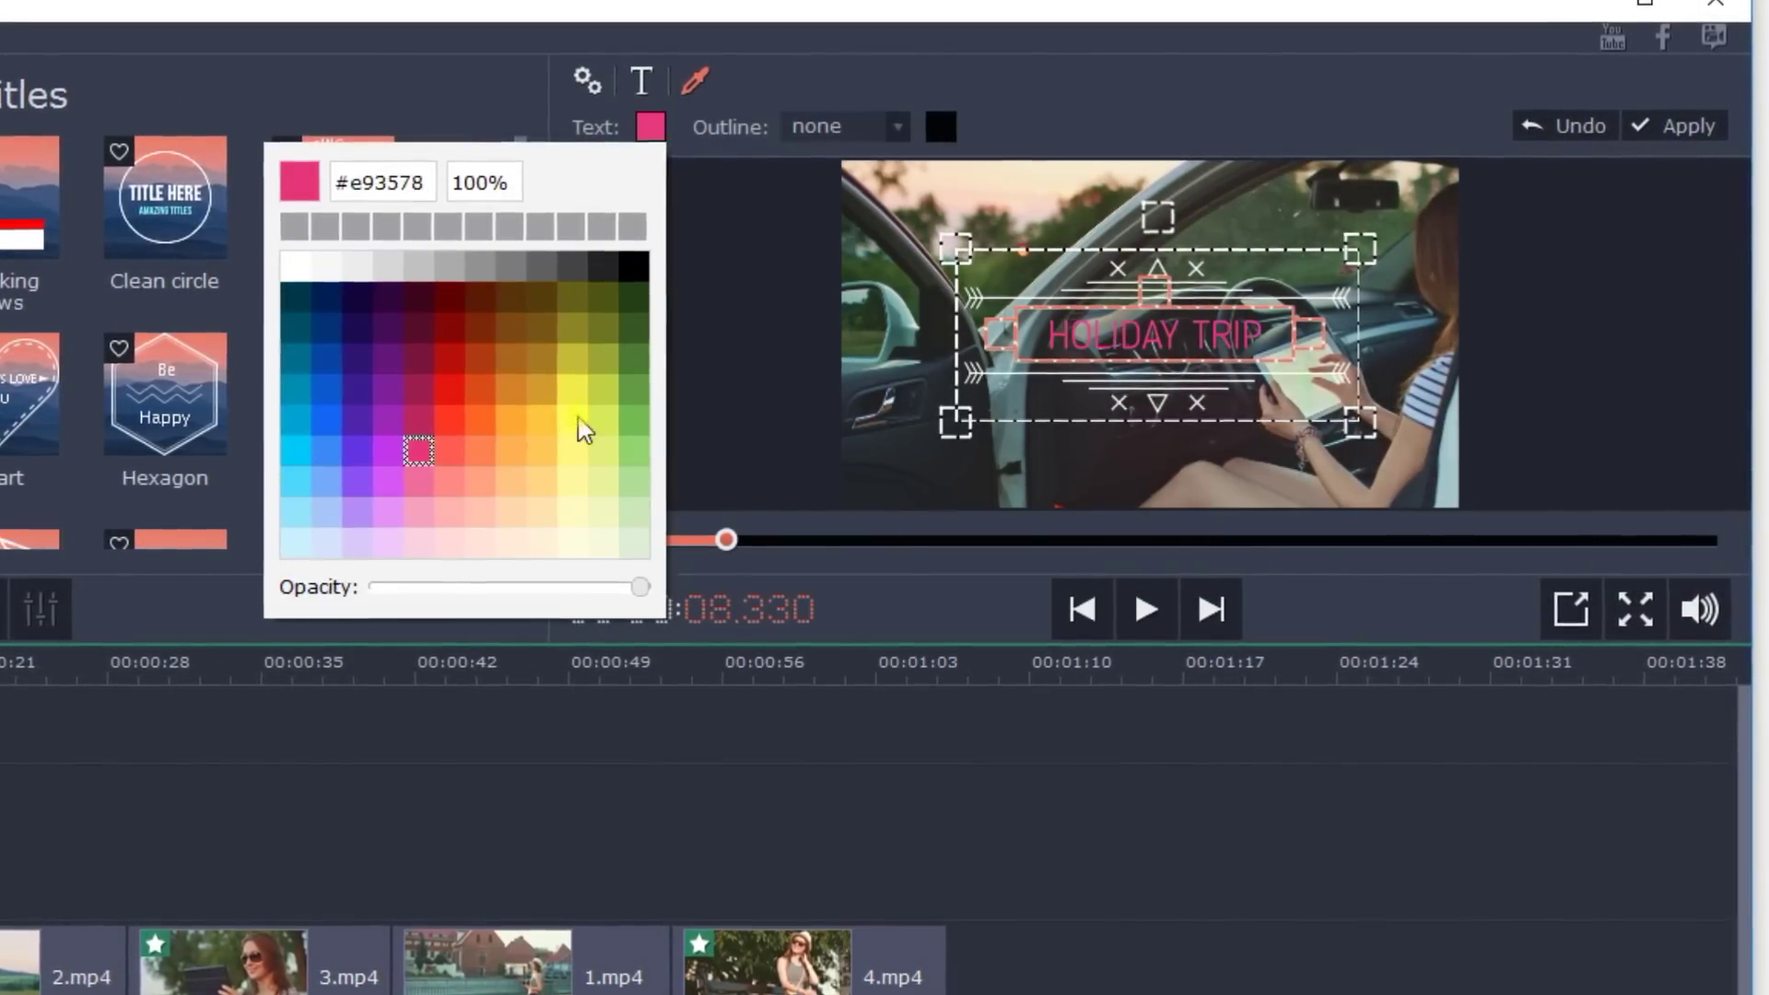
pyautogui.click(572, 415)
pyautogui.click(304, 269)
pyautogui.click(774, 64)
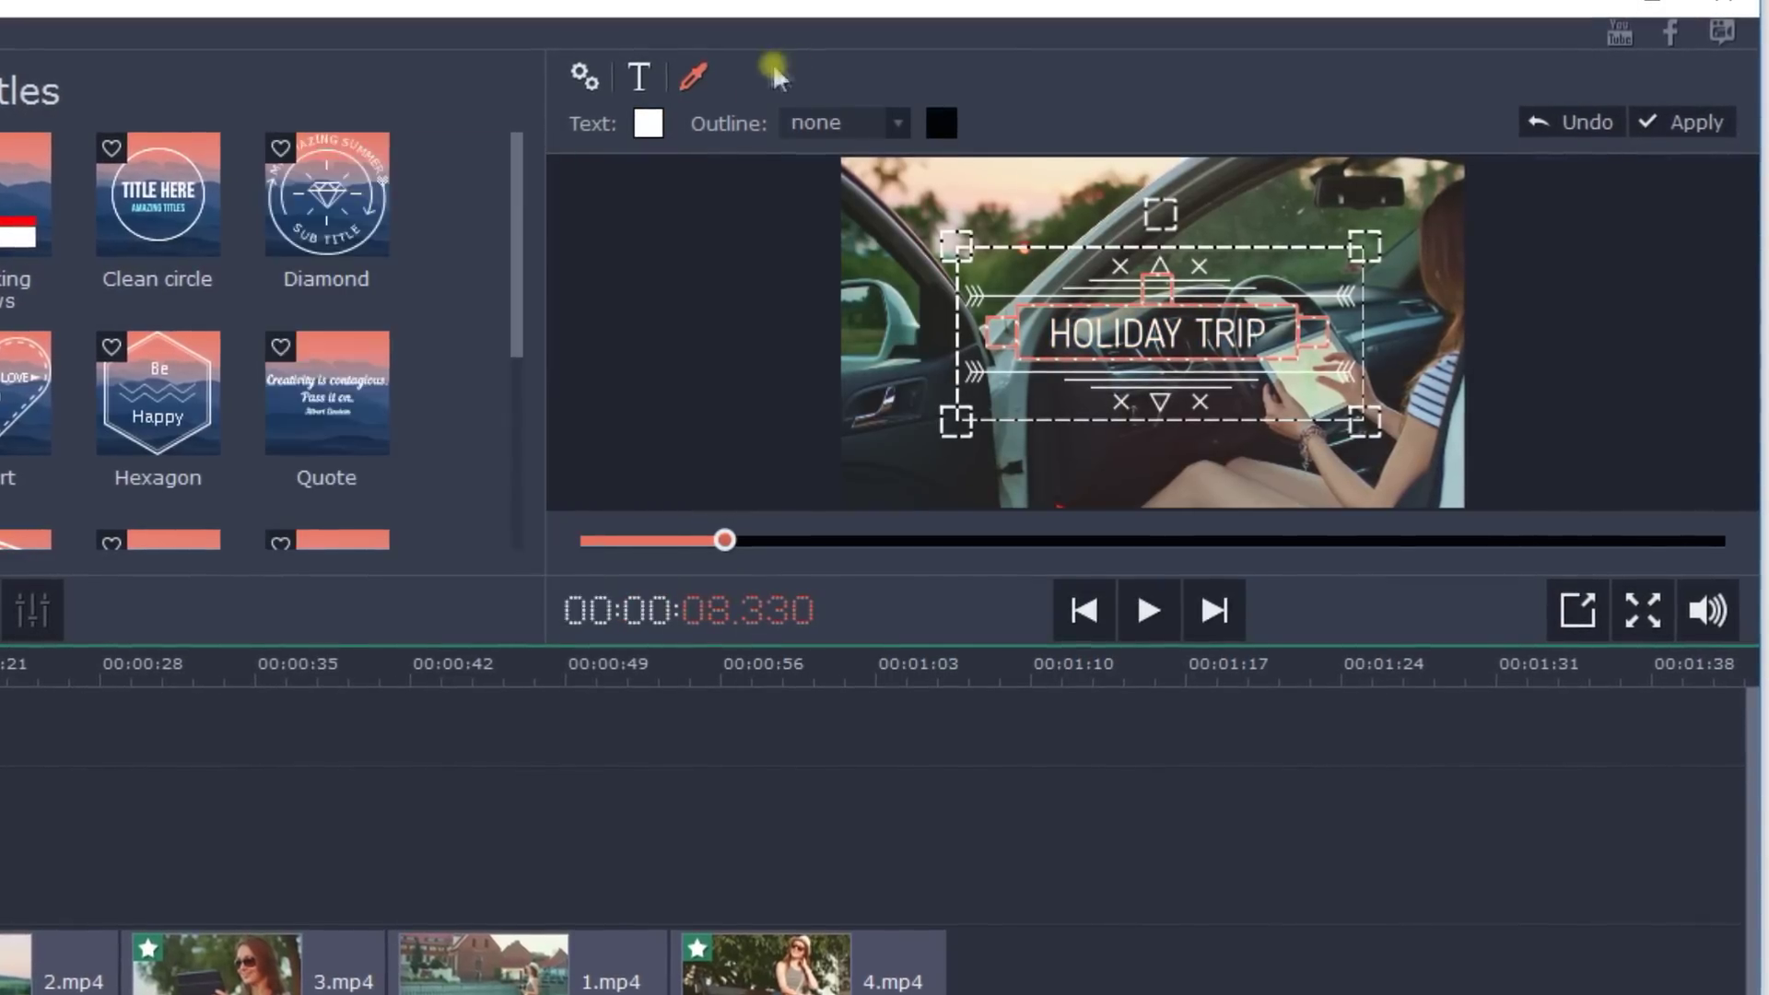
pyautogui.click(640, 79)
pyautogui.click(880, 127)
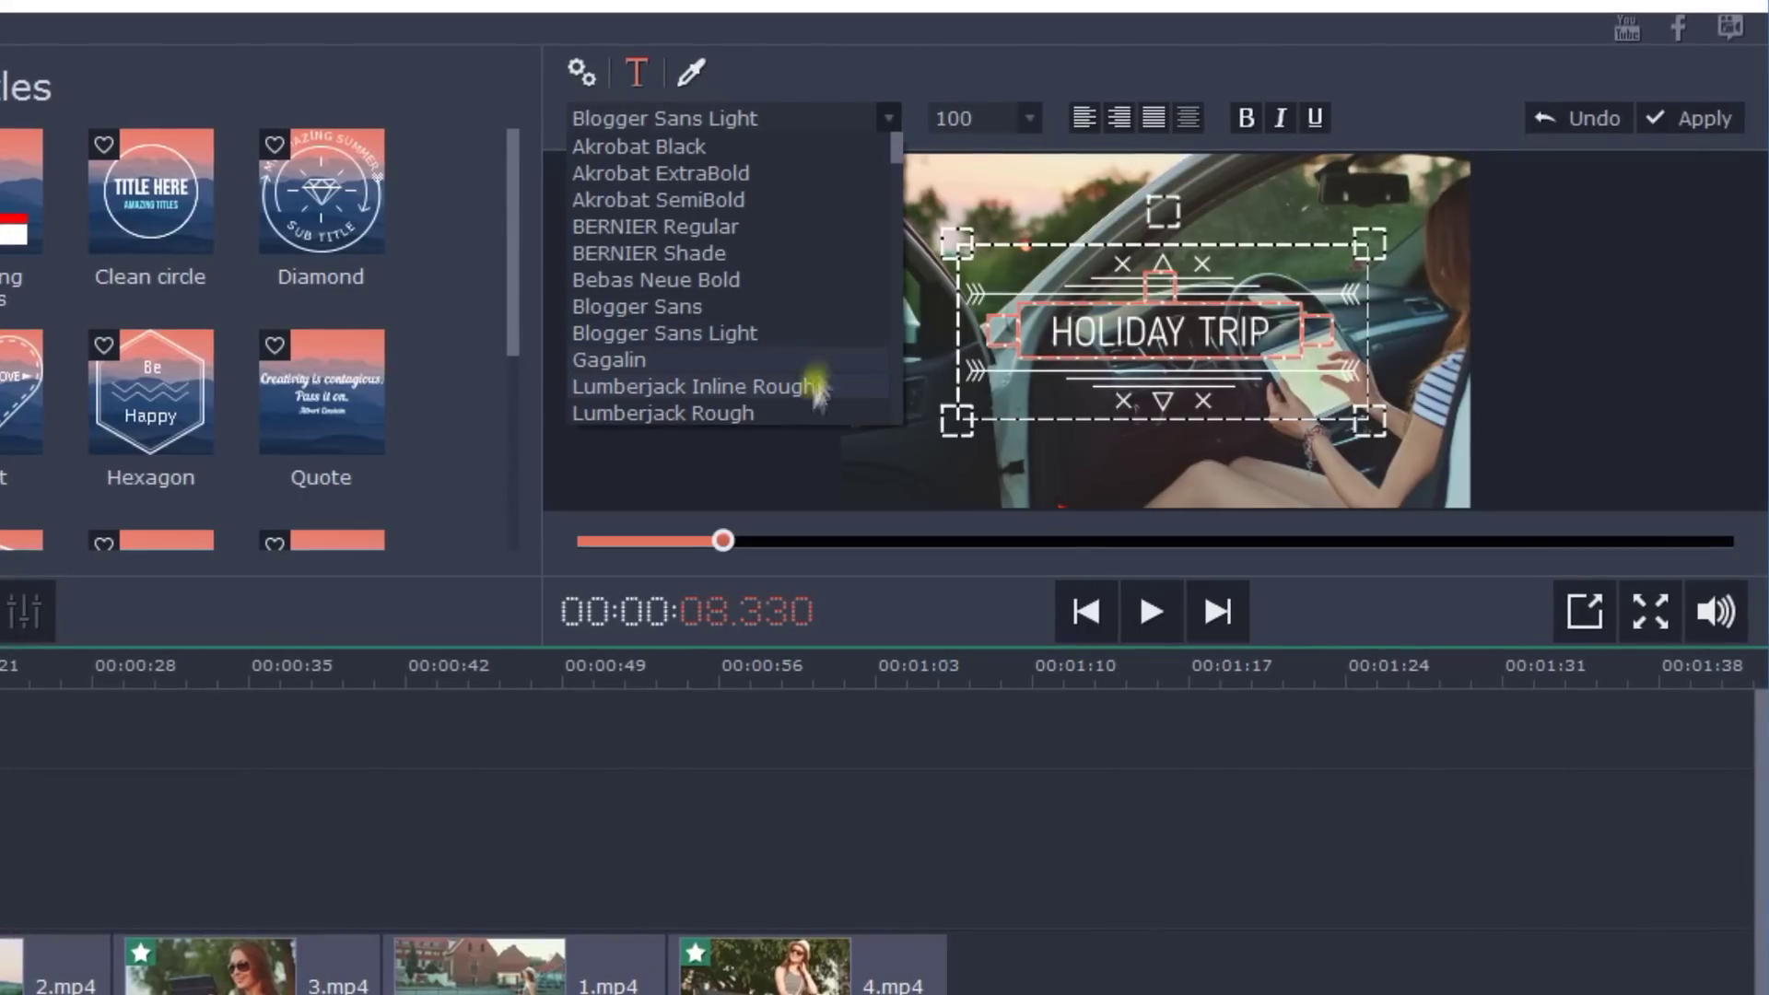
# - Keep Blogger Sans Light, set the HOLIDAY TRIP title duration to 0:00:15:595, apply it, and return to the start
pyautogui.click(789, 335)
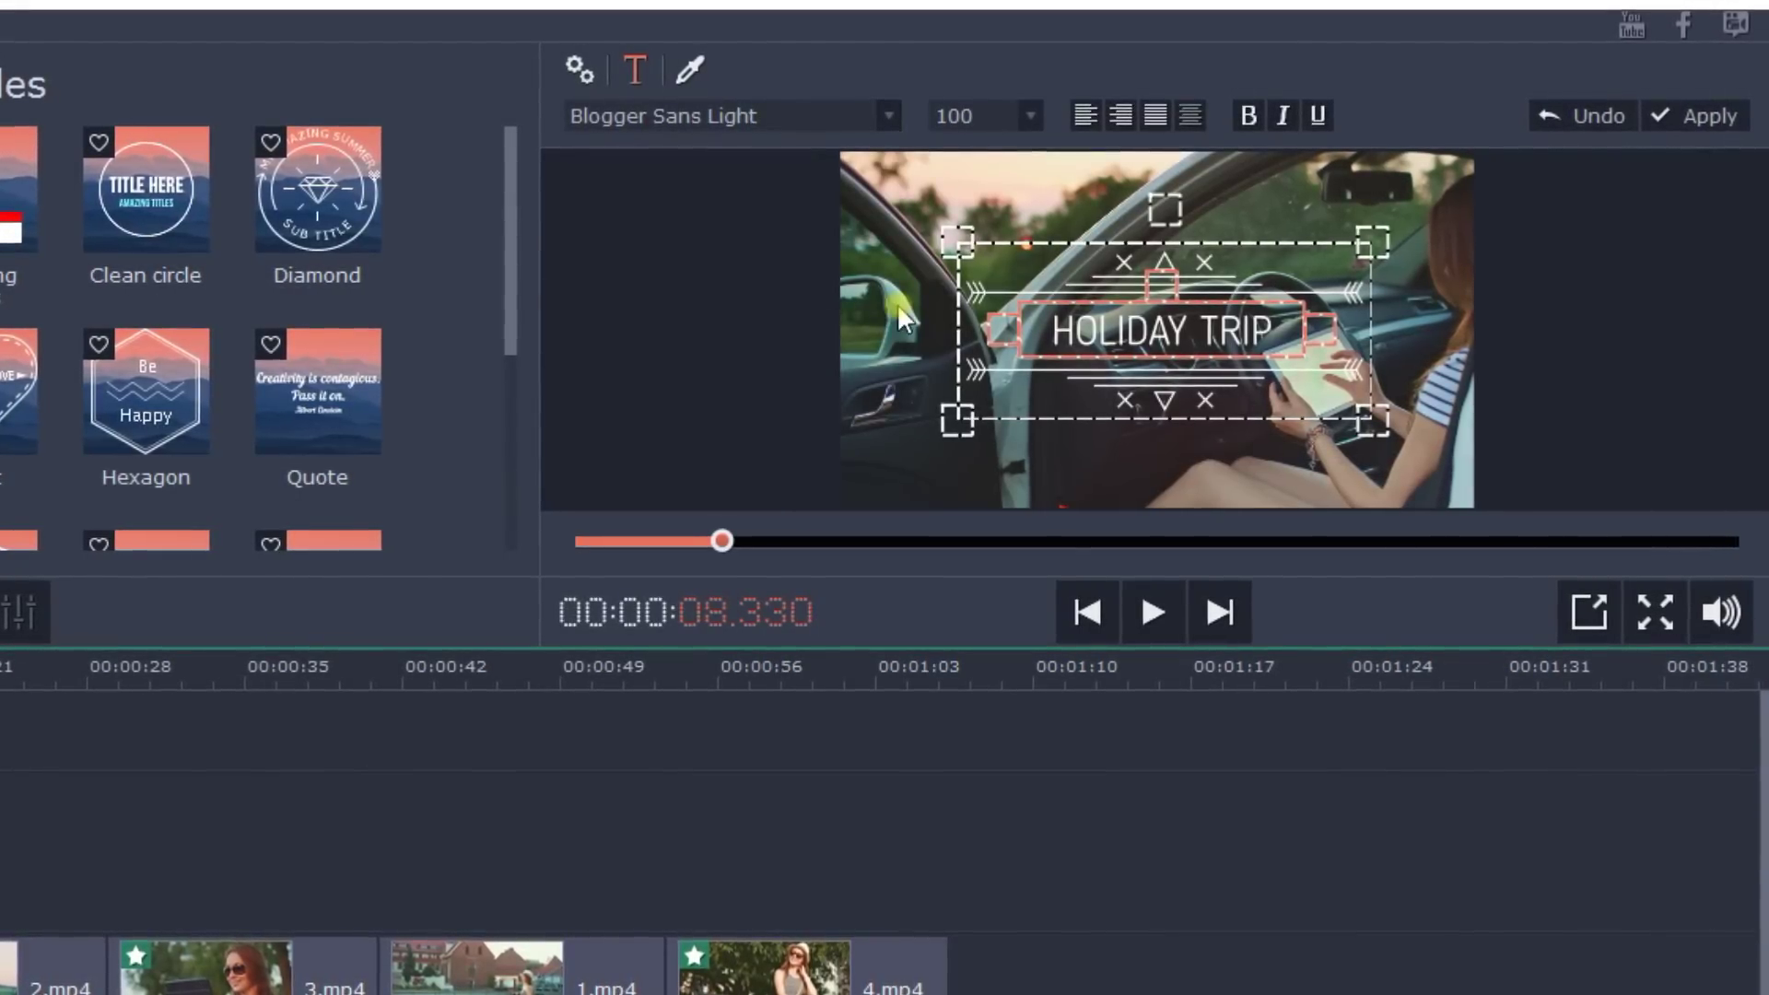
pyautogui.click(580, 70)
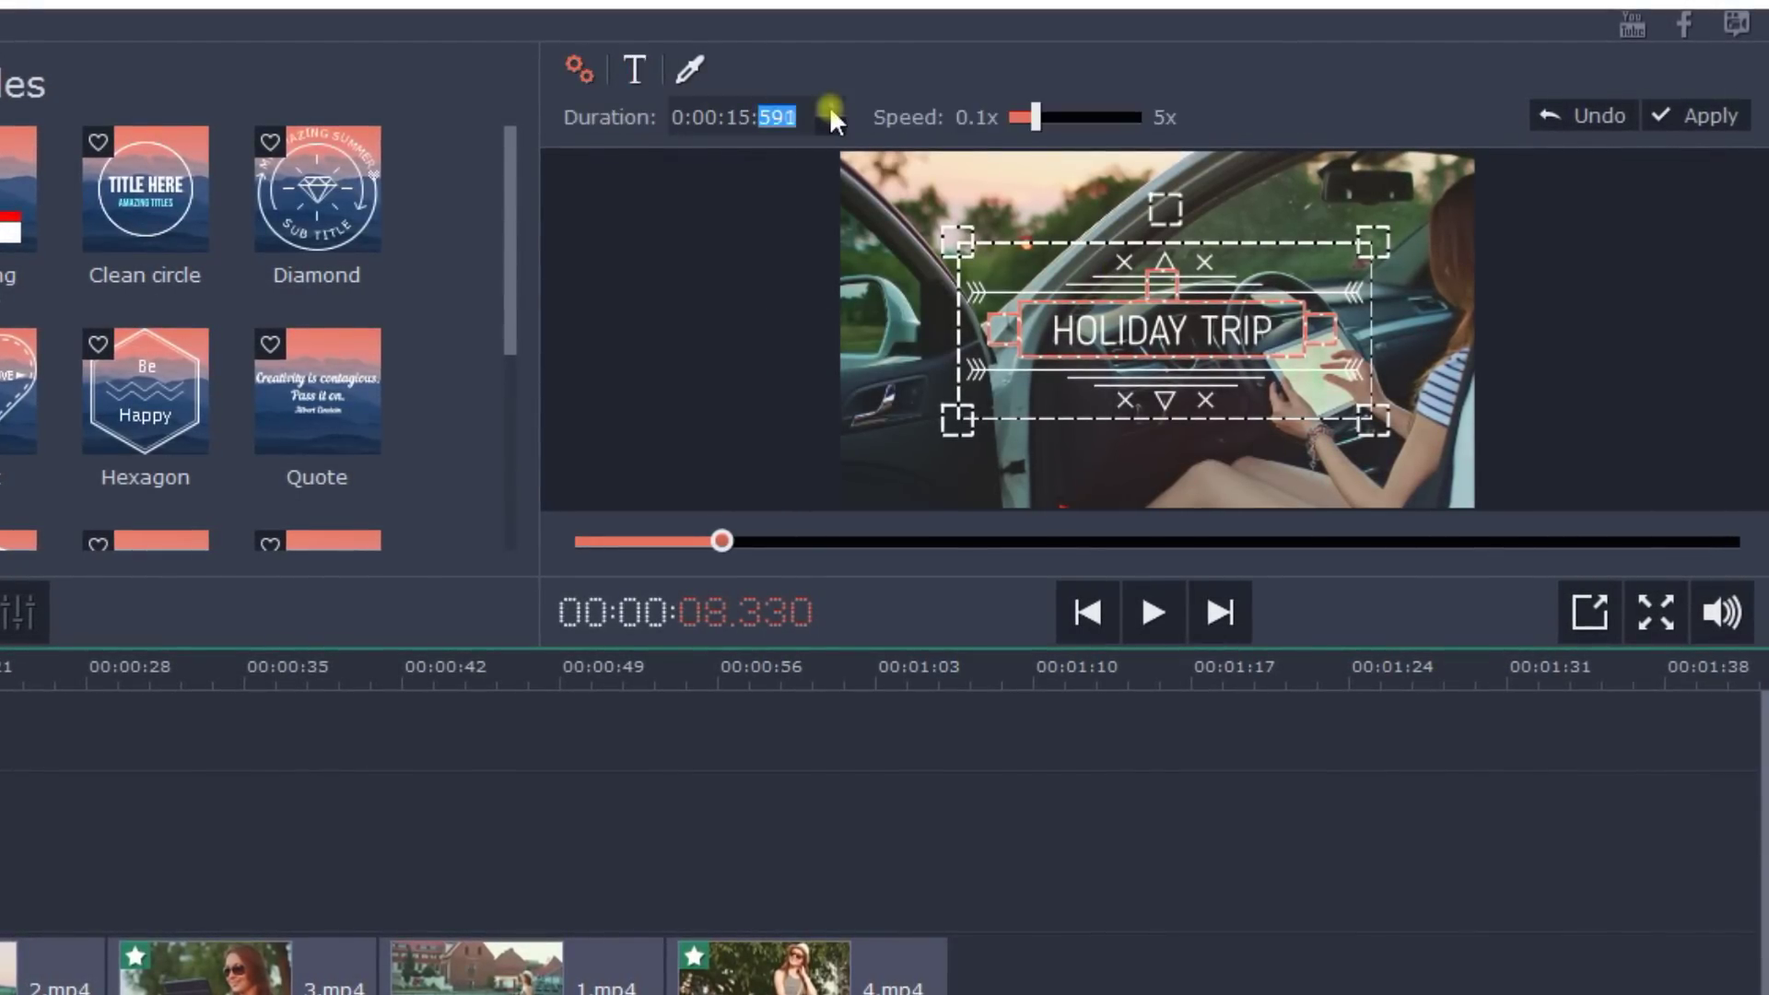
pyautogui.click(1039, 119)
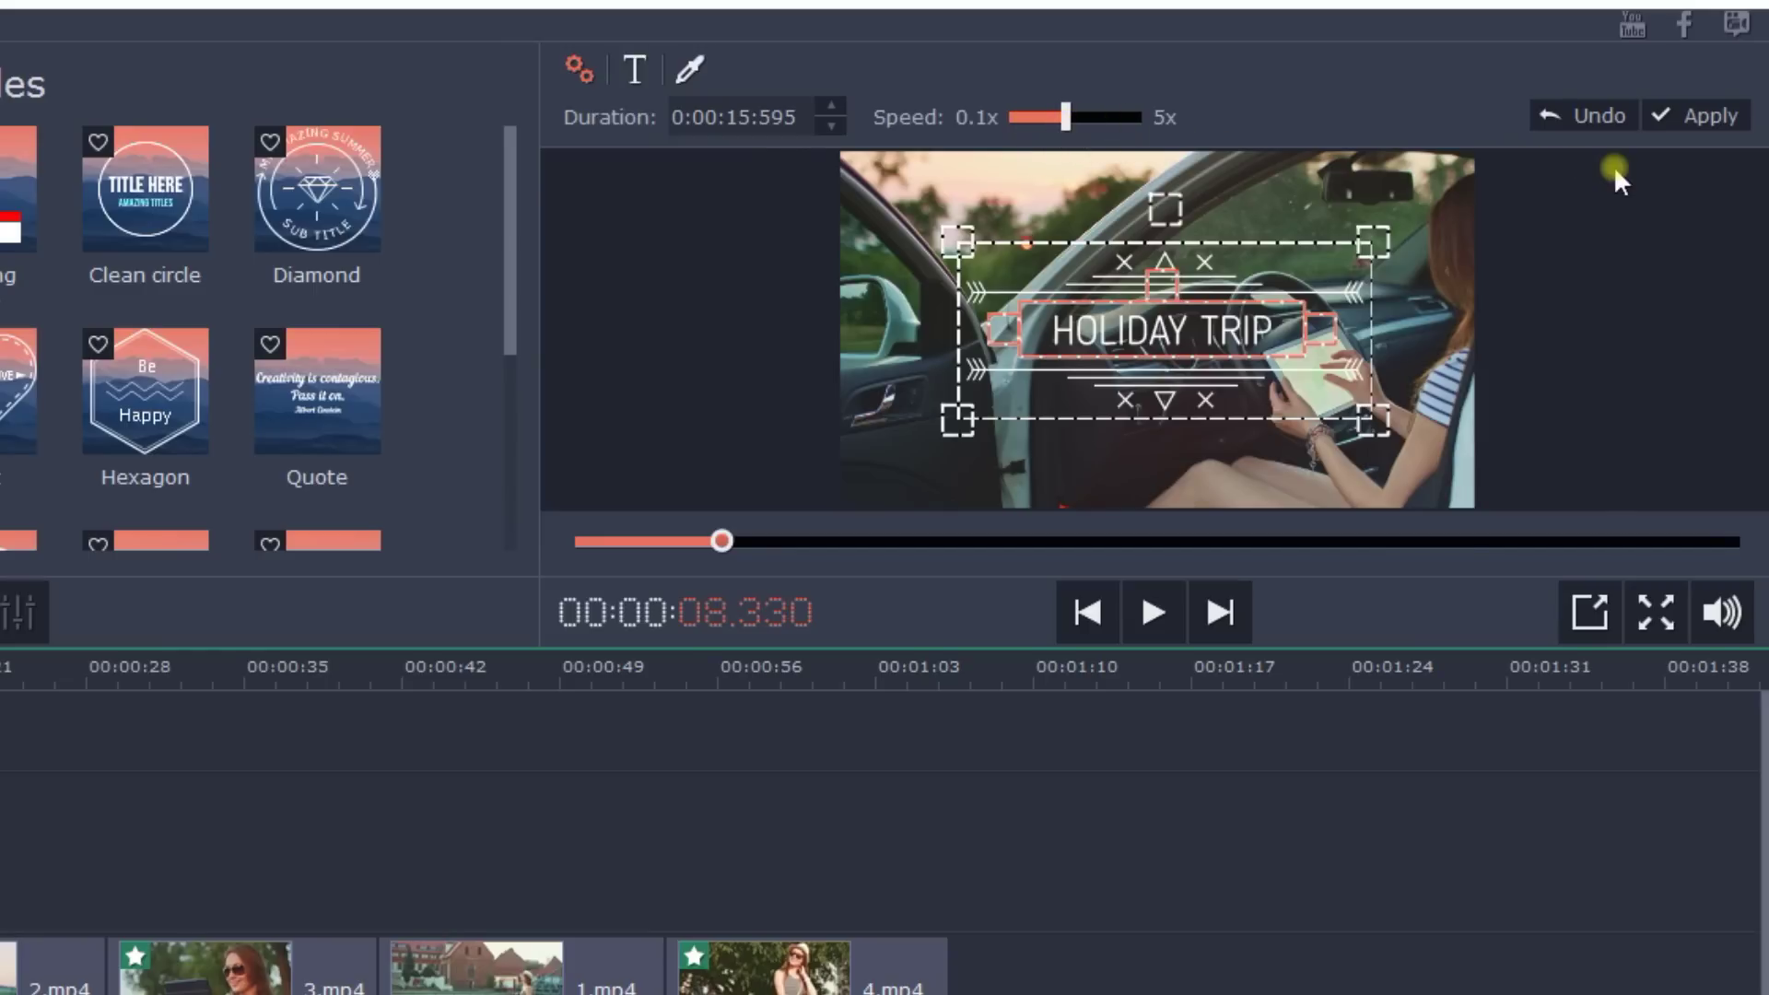
pyautogui.click(1686, 115)
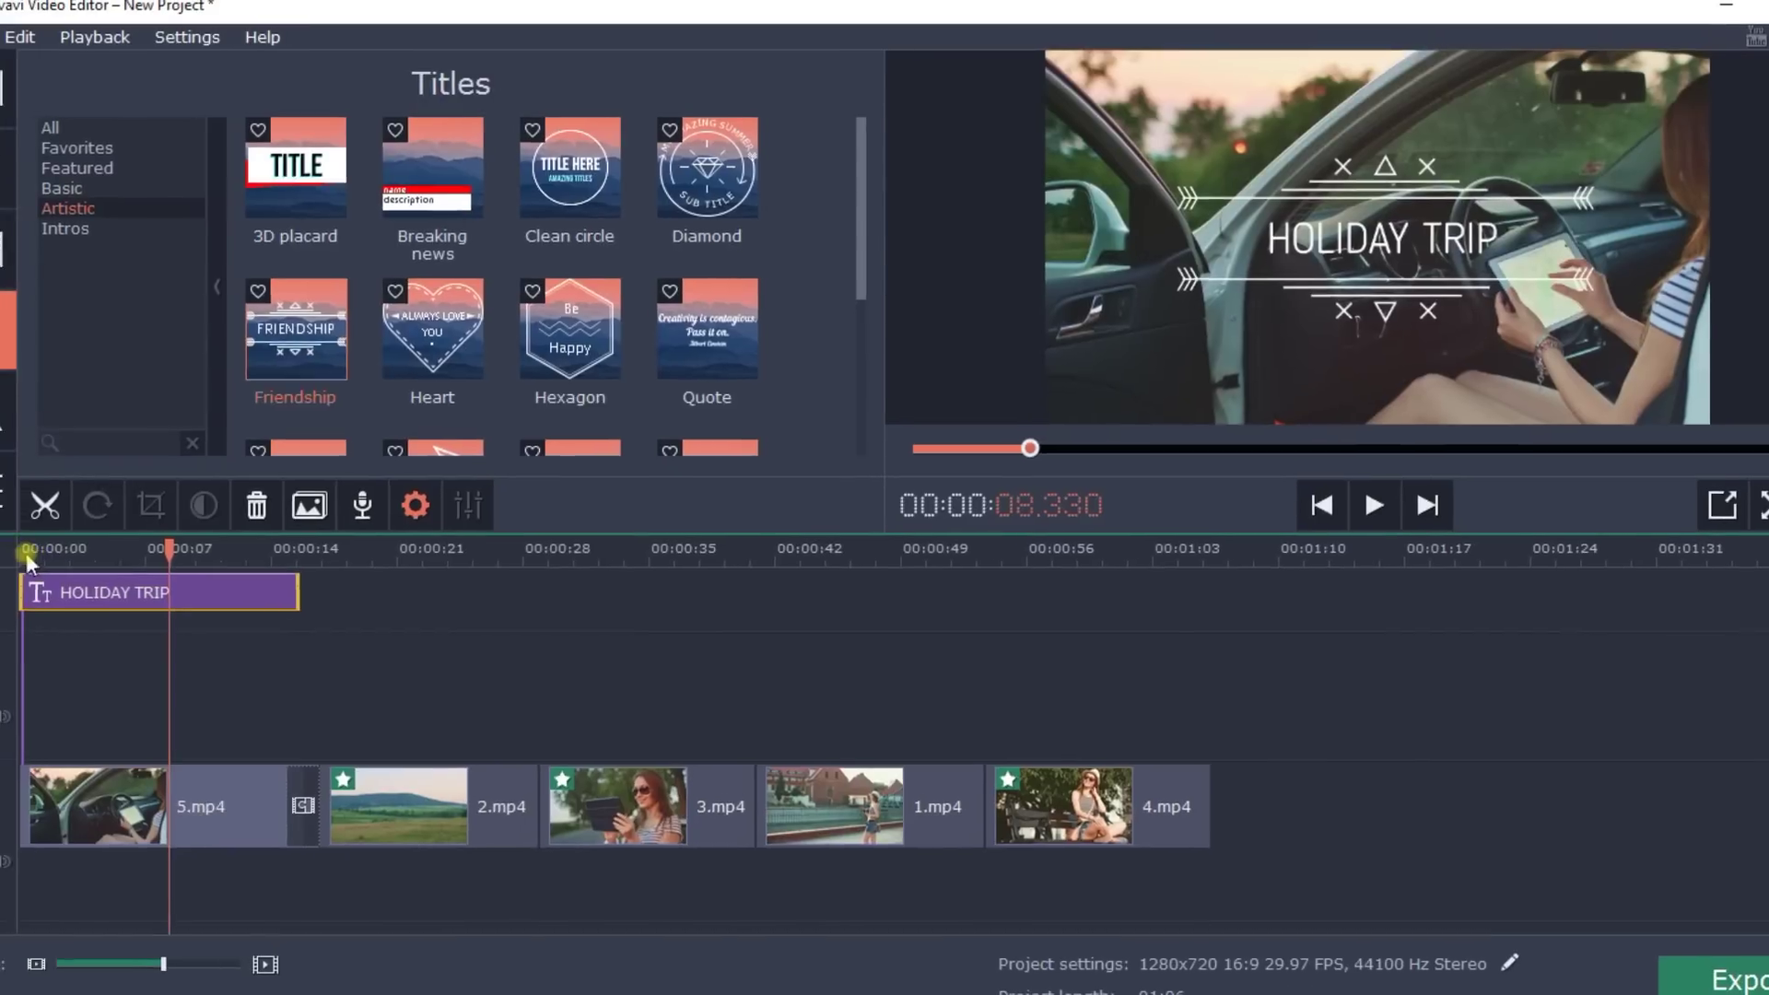
pyautogui.click(44, 549)
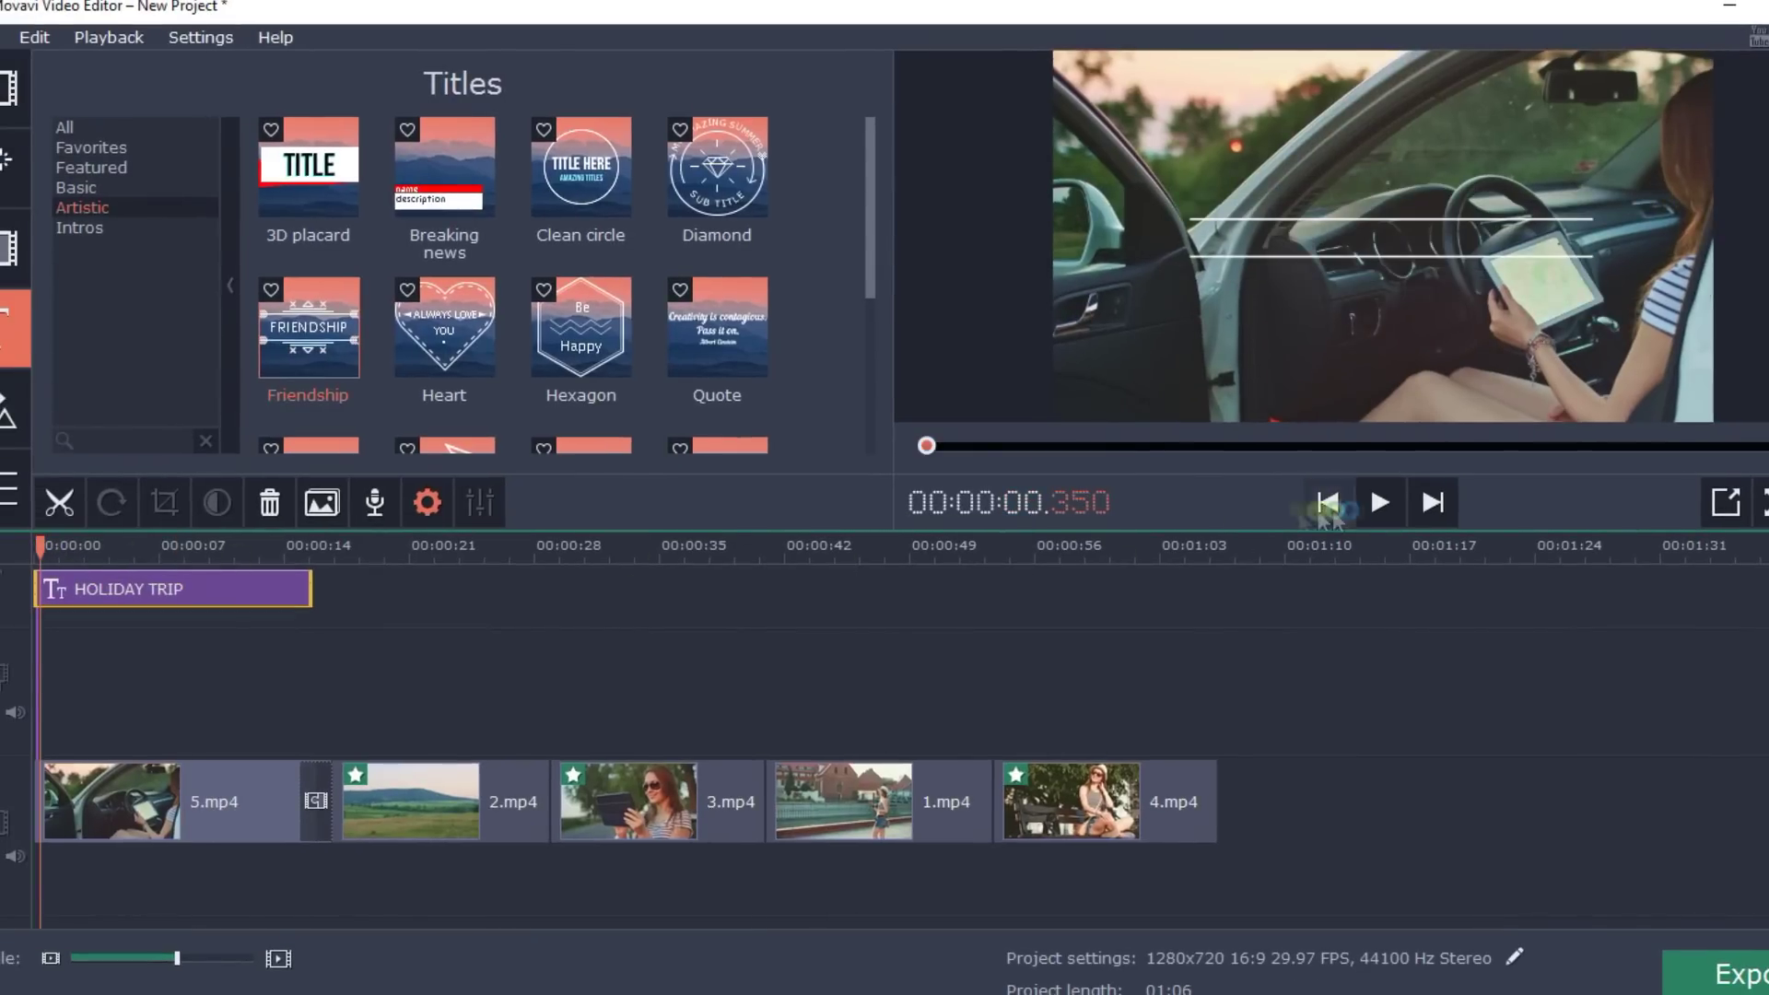
# - Play the project from the beginning, then open the Filters library
pyautogui.click(1383, 515)
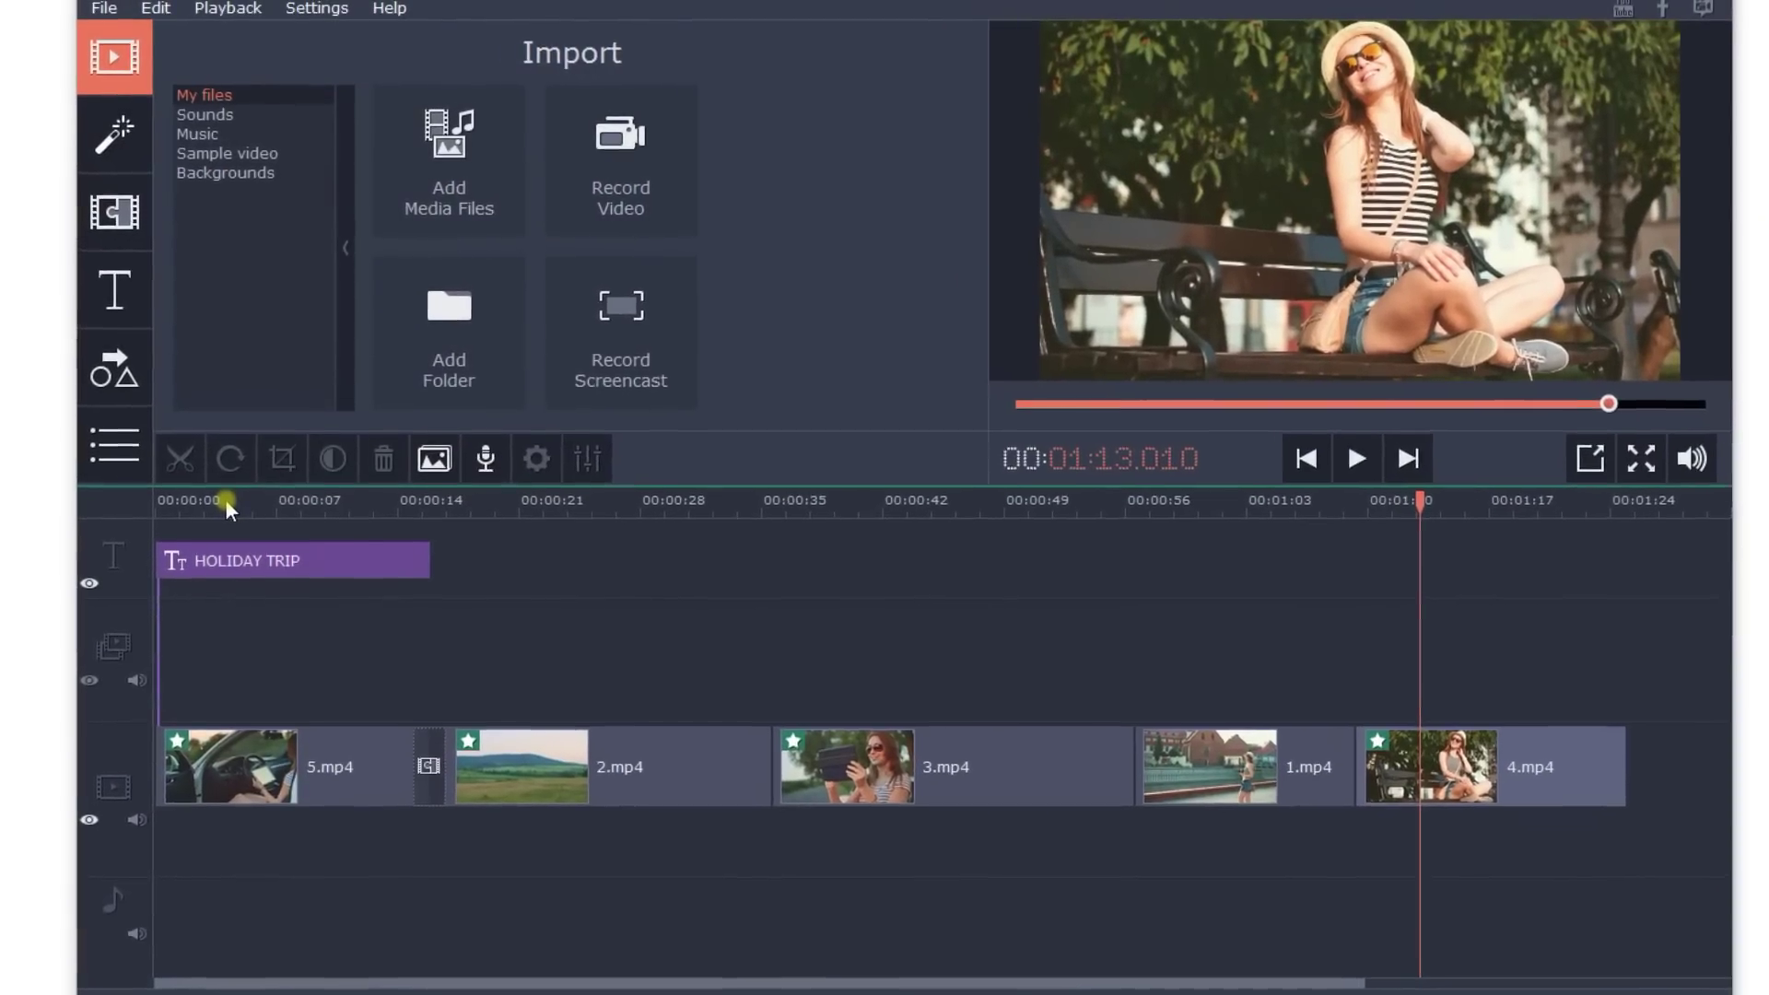
pyautogui.click(120, 140)
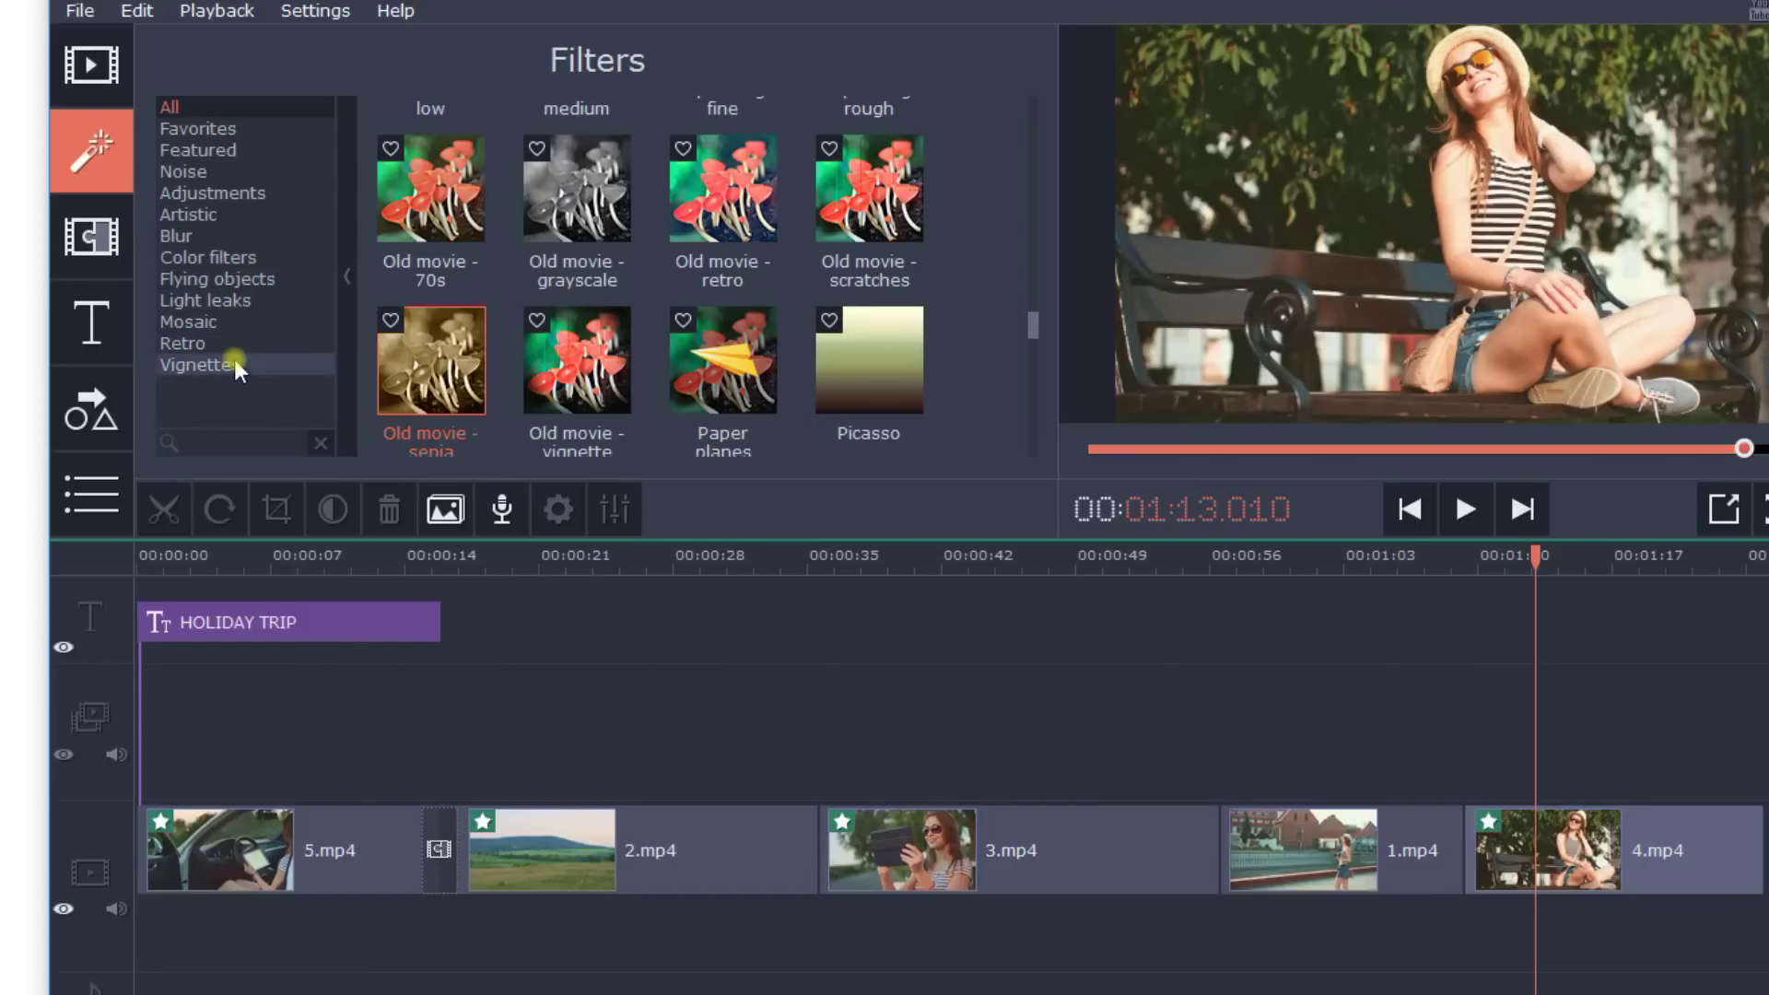
# - Preview the Flying objects > Sakura and Retro > Old movie - sepia filters
pyautogui.click(224, 277)
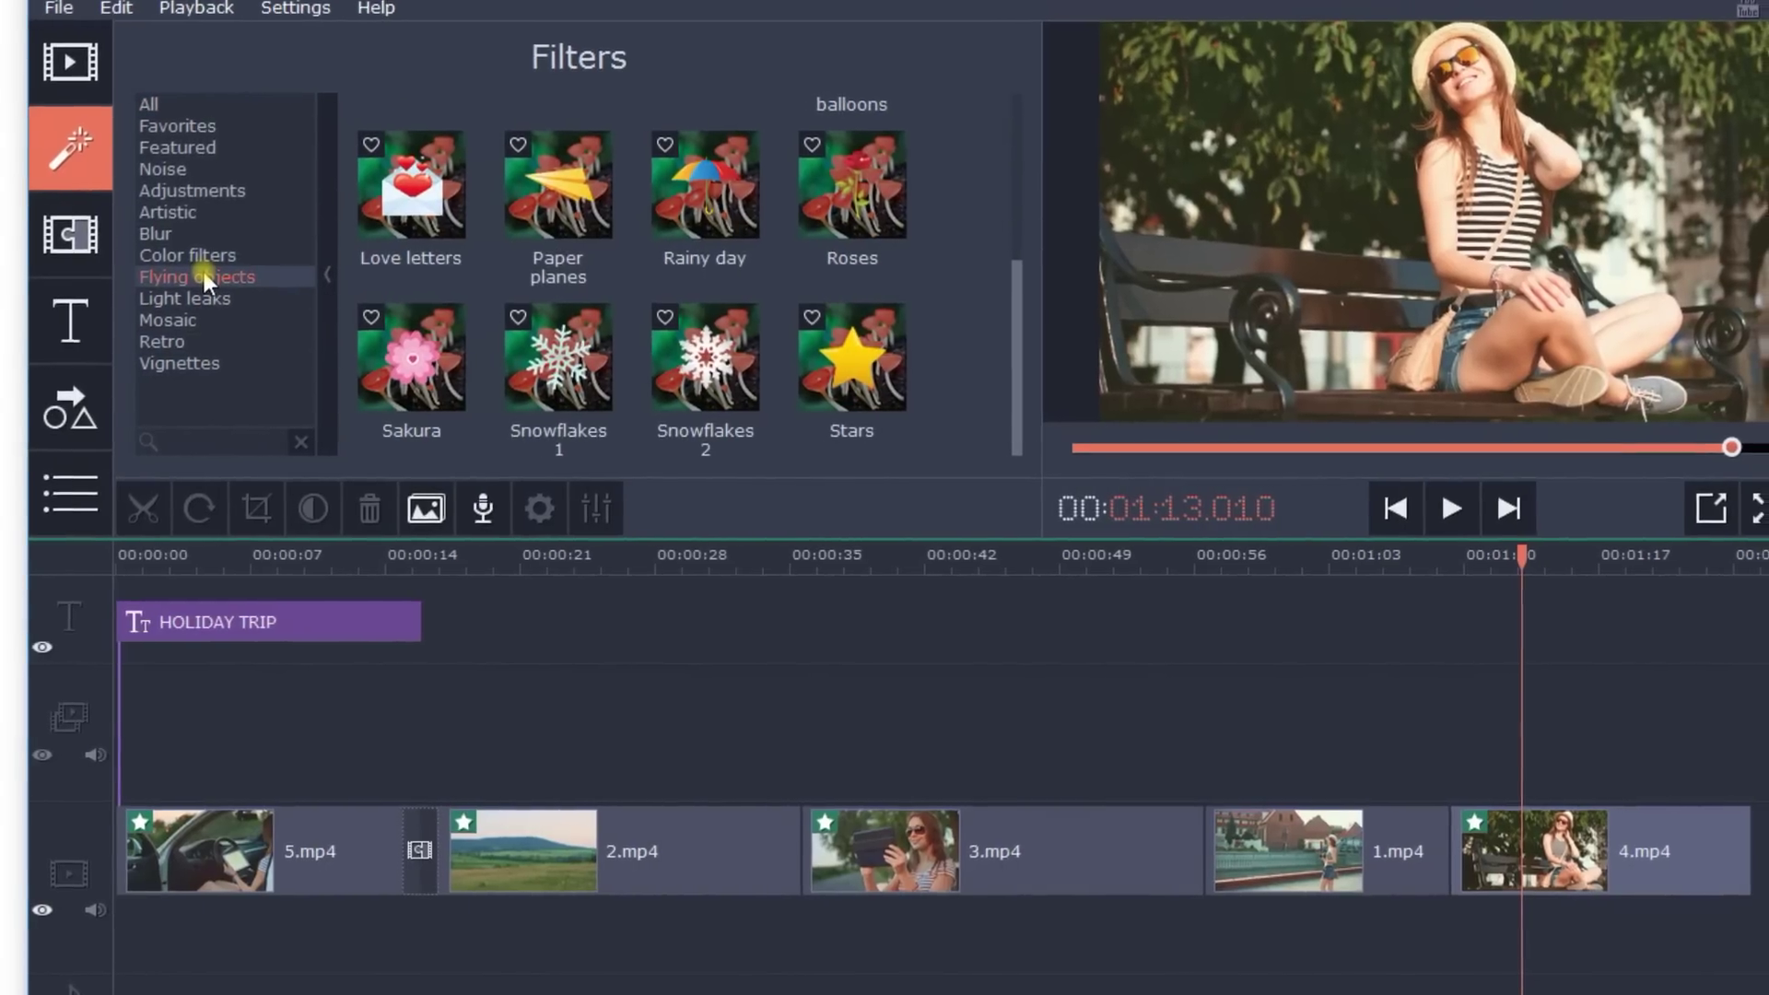
pyautogui.click(341, 353)
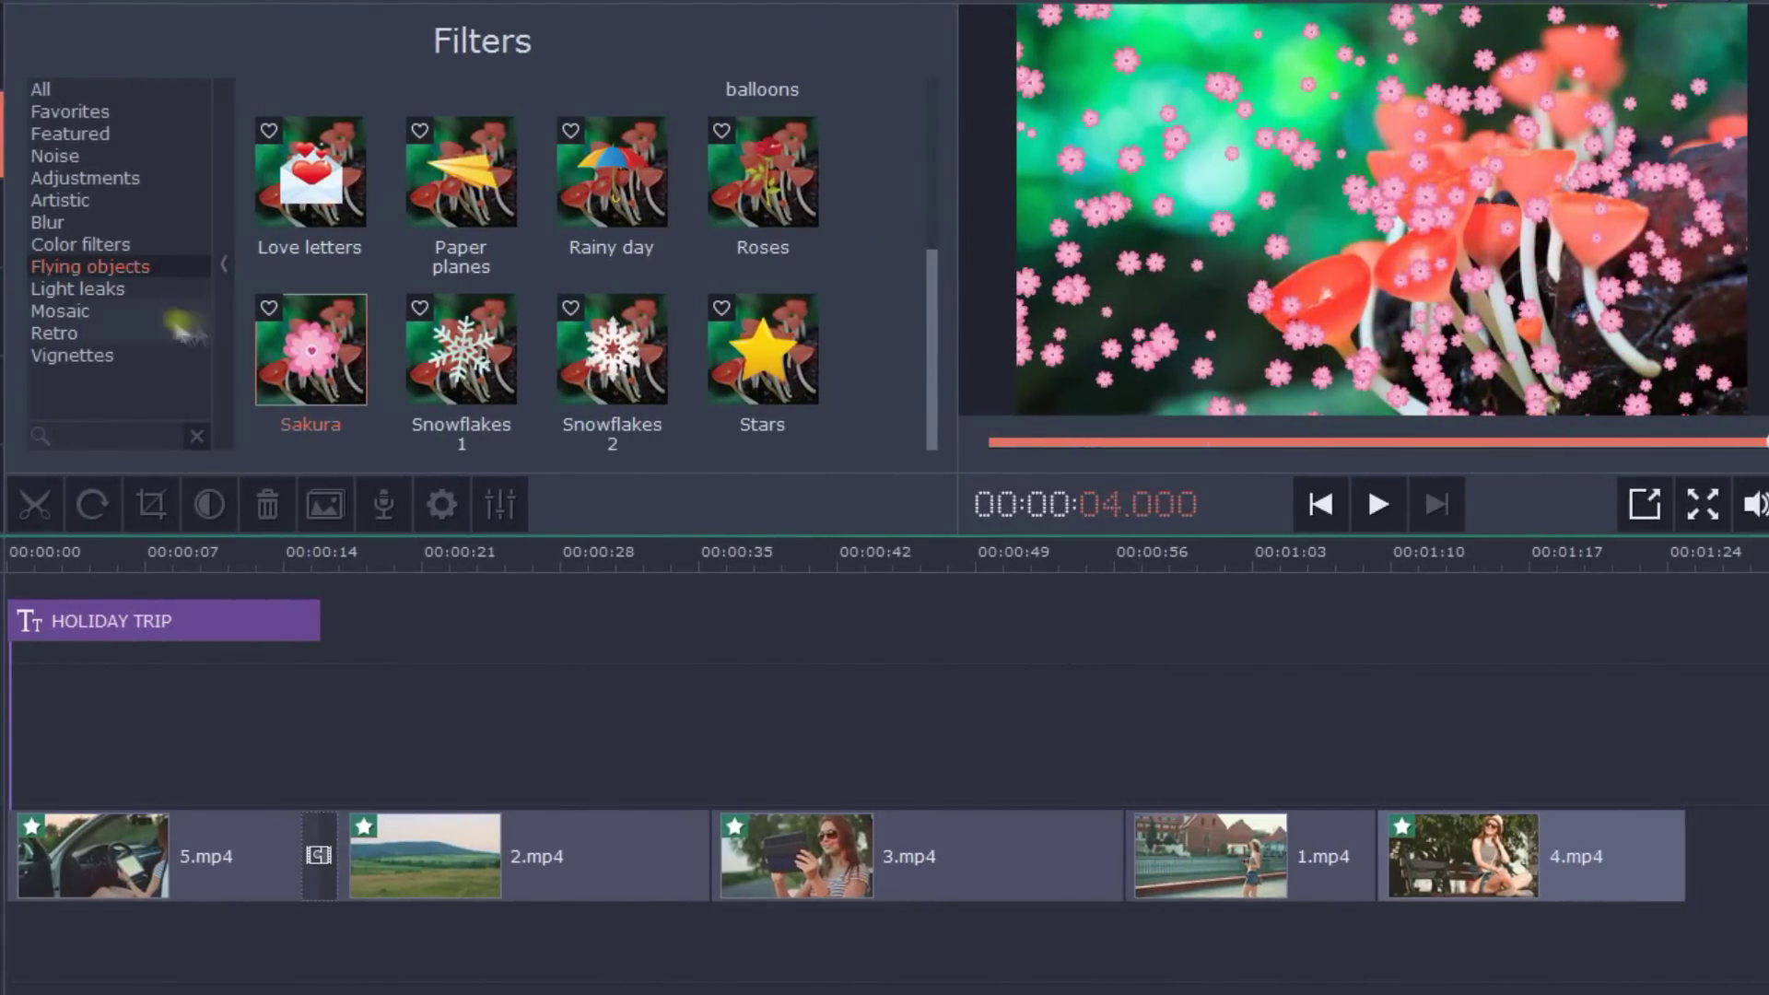
pyautogui.click(108, 328)
pyautogui.click(275, 207)
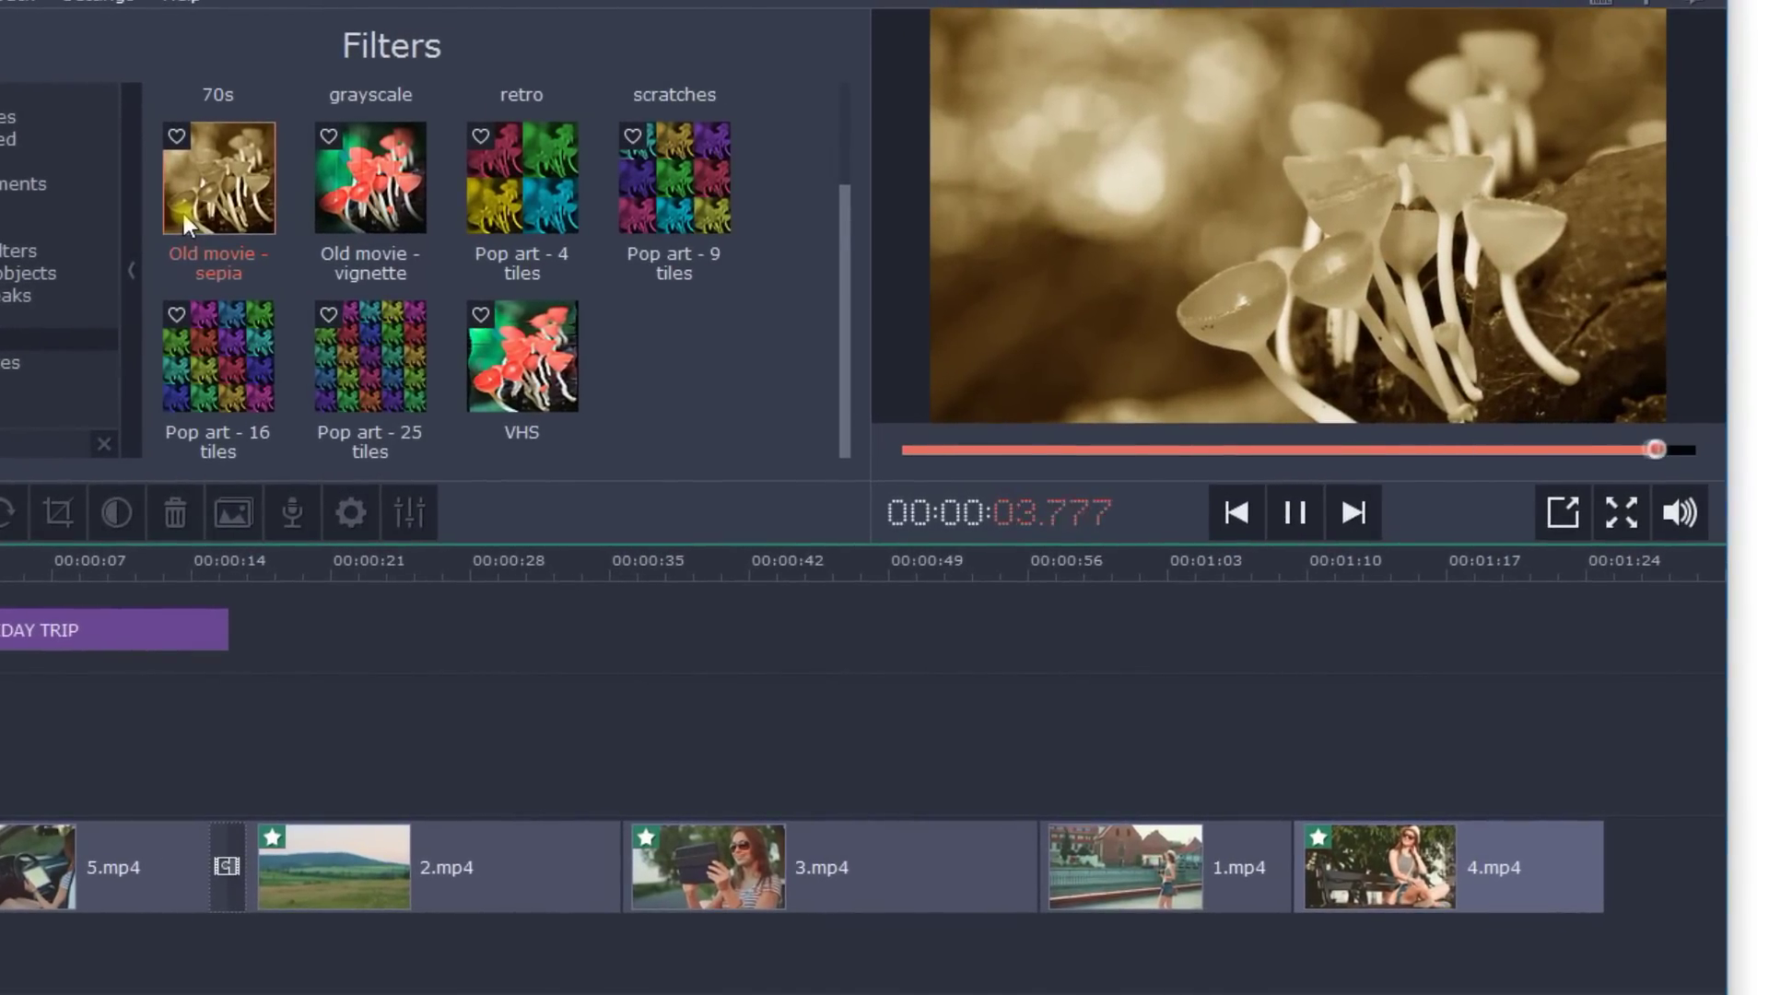
# - Apply Old movie - sepia to clip 4.mp4, then remove it from the clip's effects
pyautogui.moveTo(184, 214); pyautogui.dragTo(1363, 827)
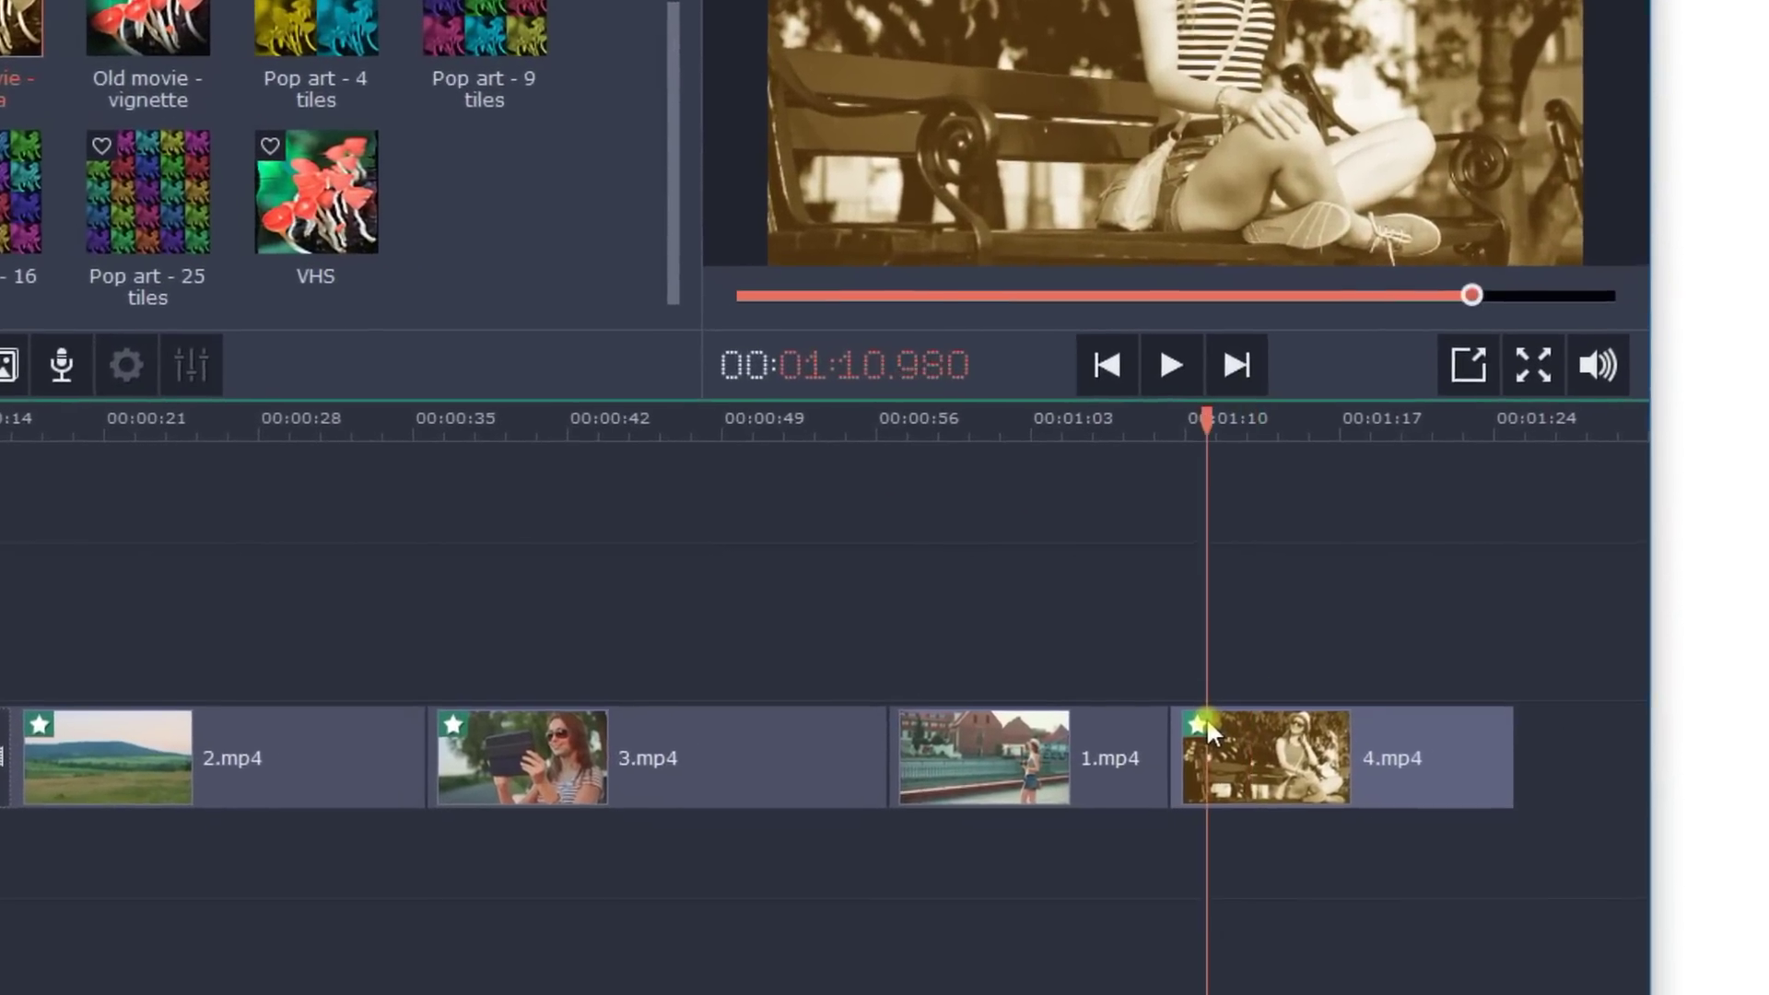
pyautogui.click(1239, 760)
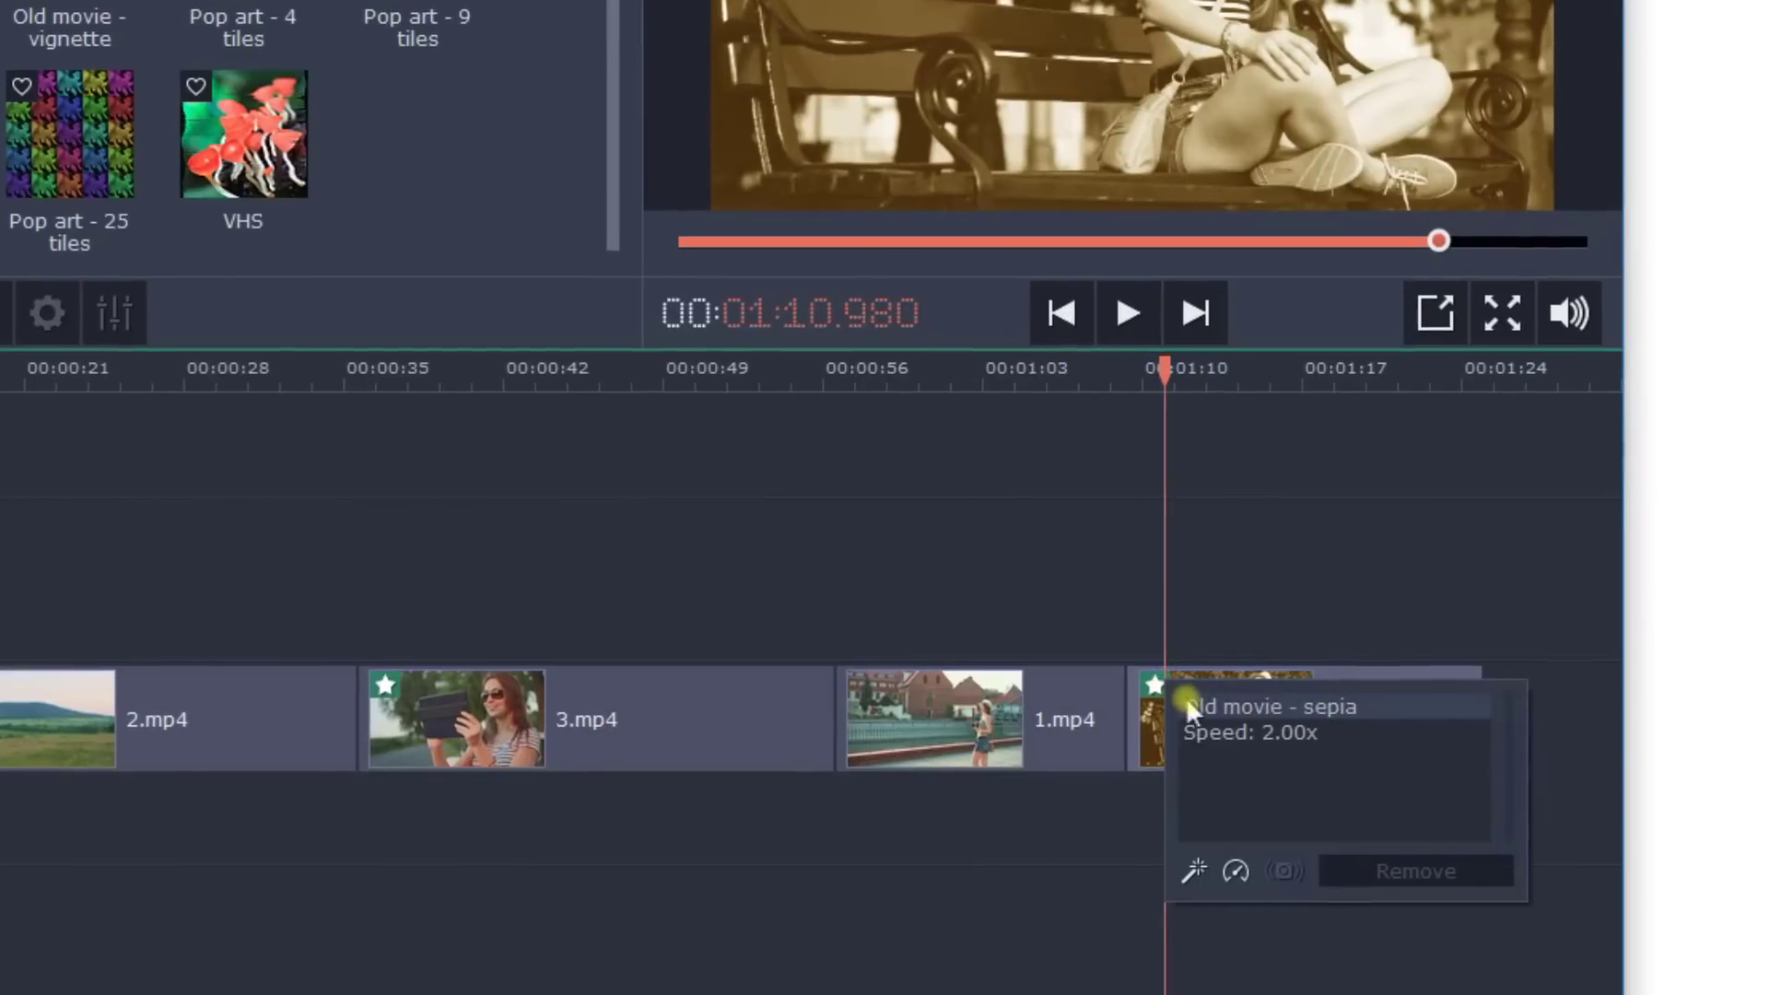
pyautogui.click(1192, 698)
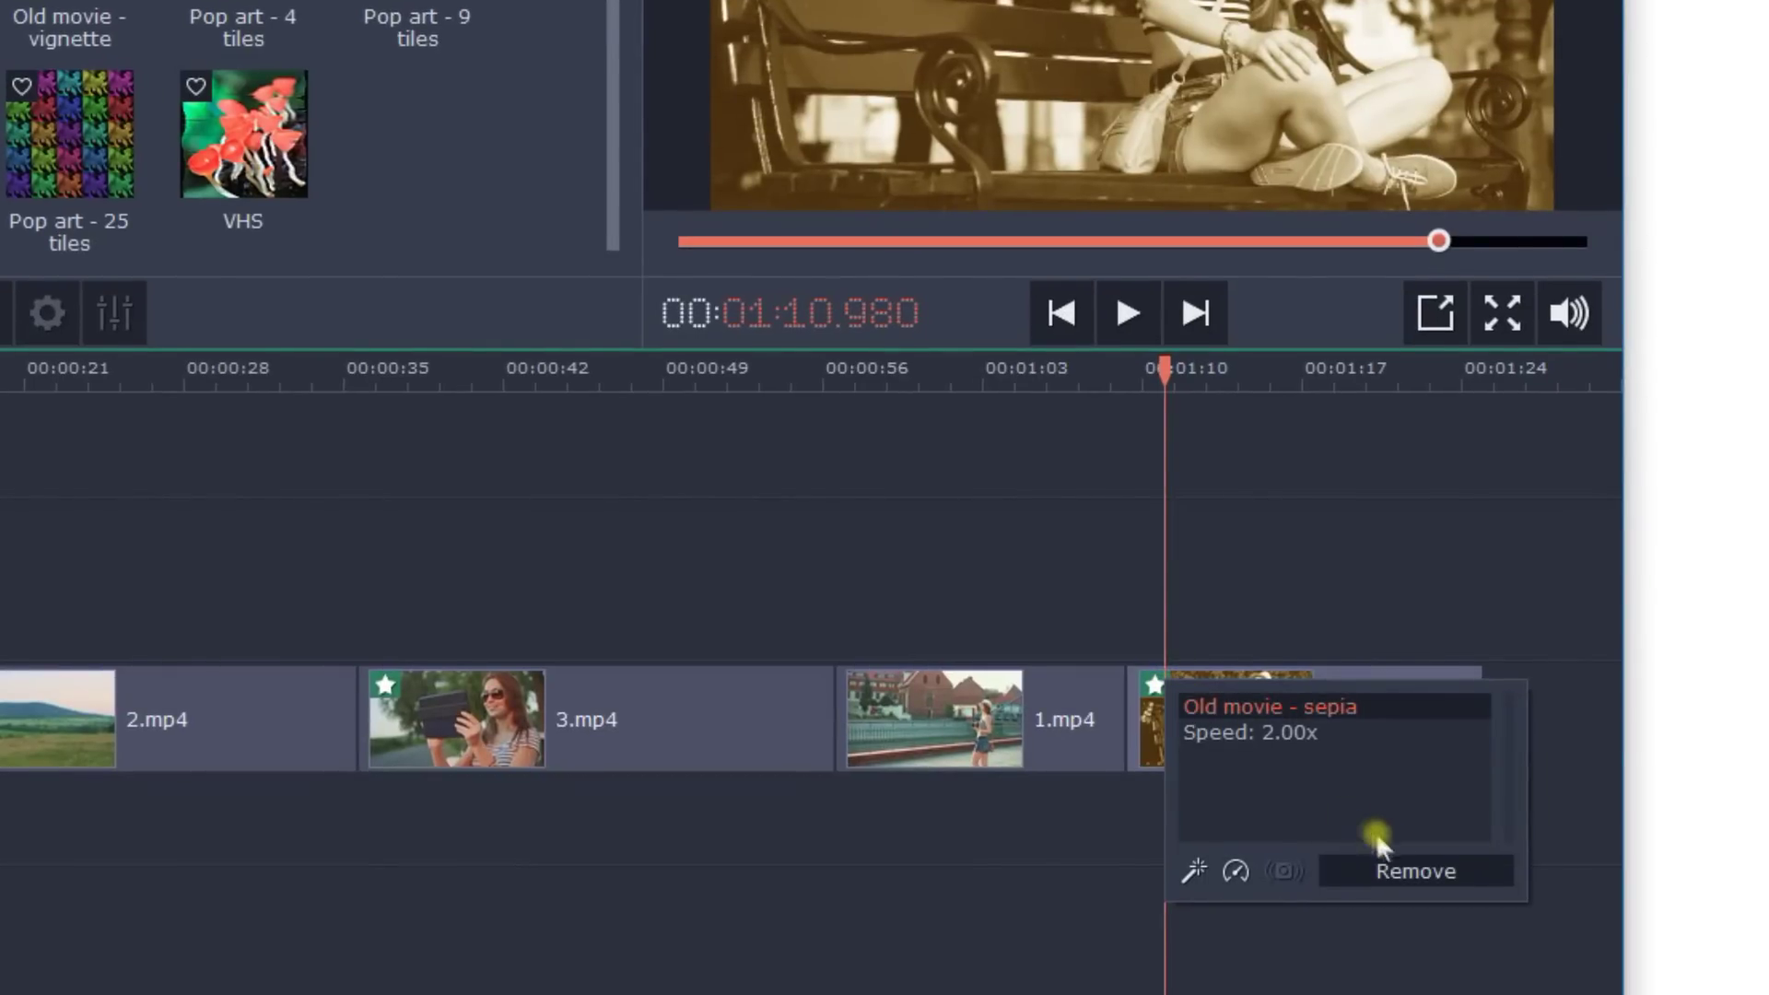
pyautogui.click(1414, 870)
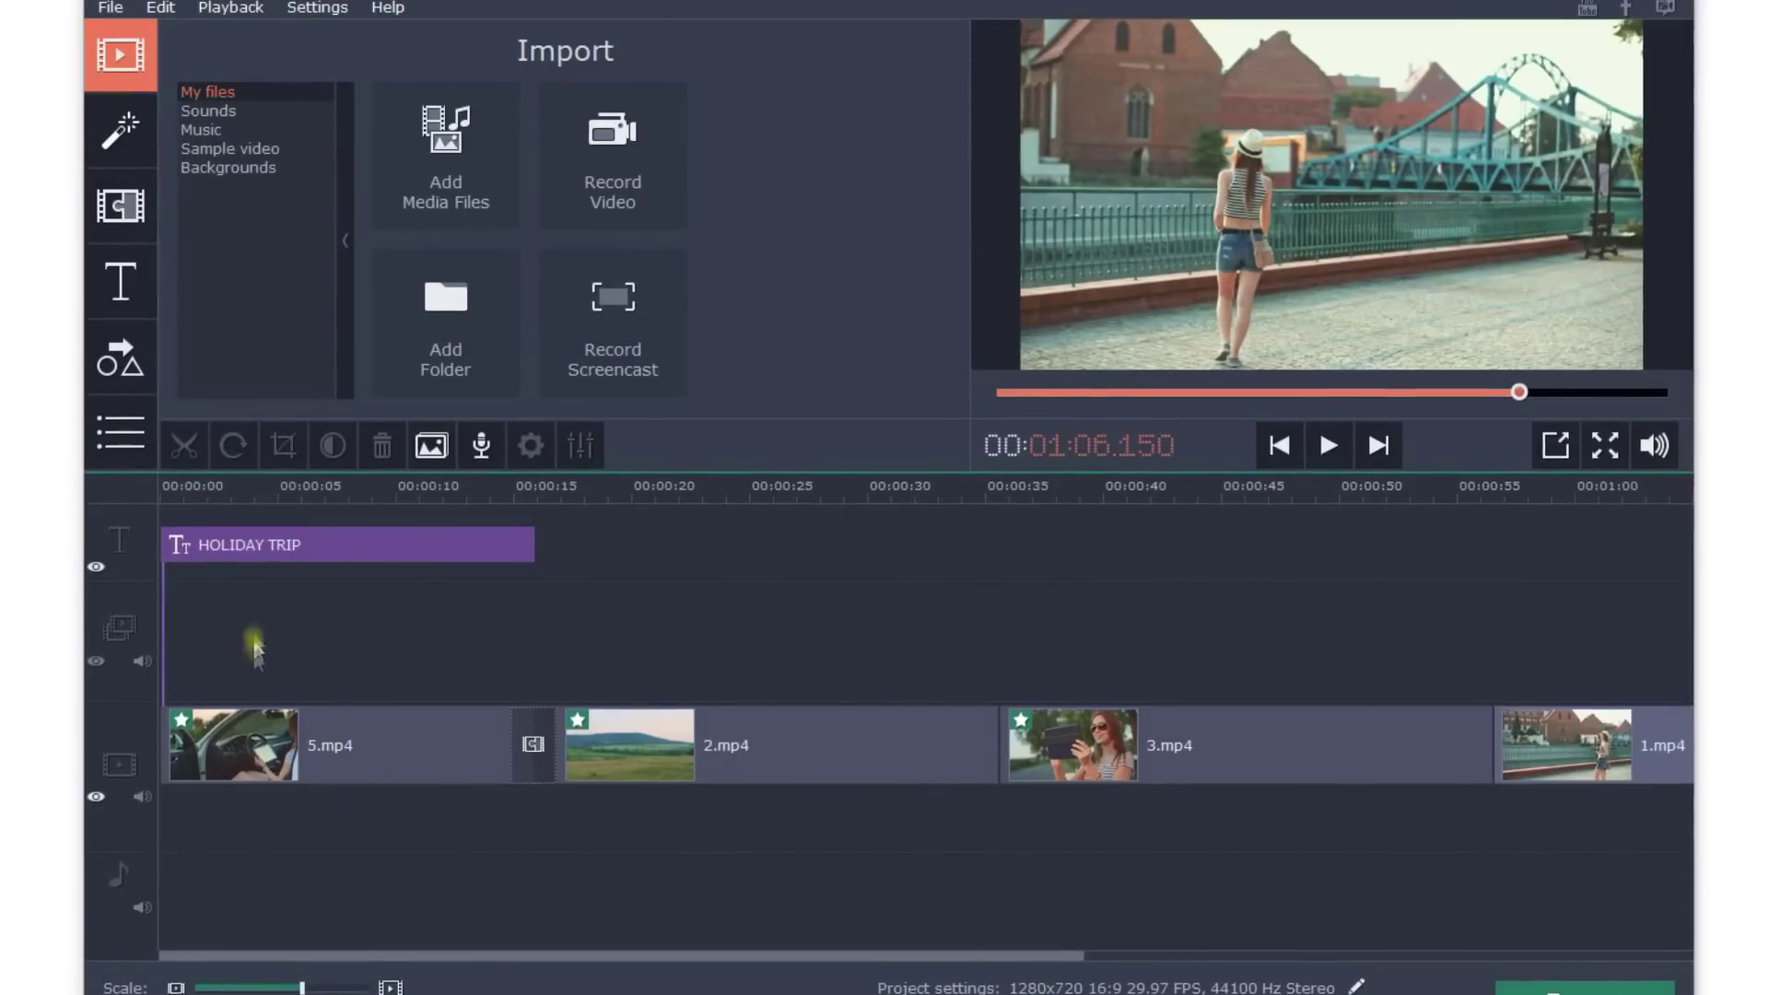
# - Preview Romantic Guitar from the Music library and place it at the audio track's start
pyautogui.click(225, 134)
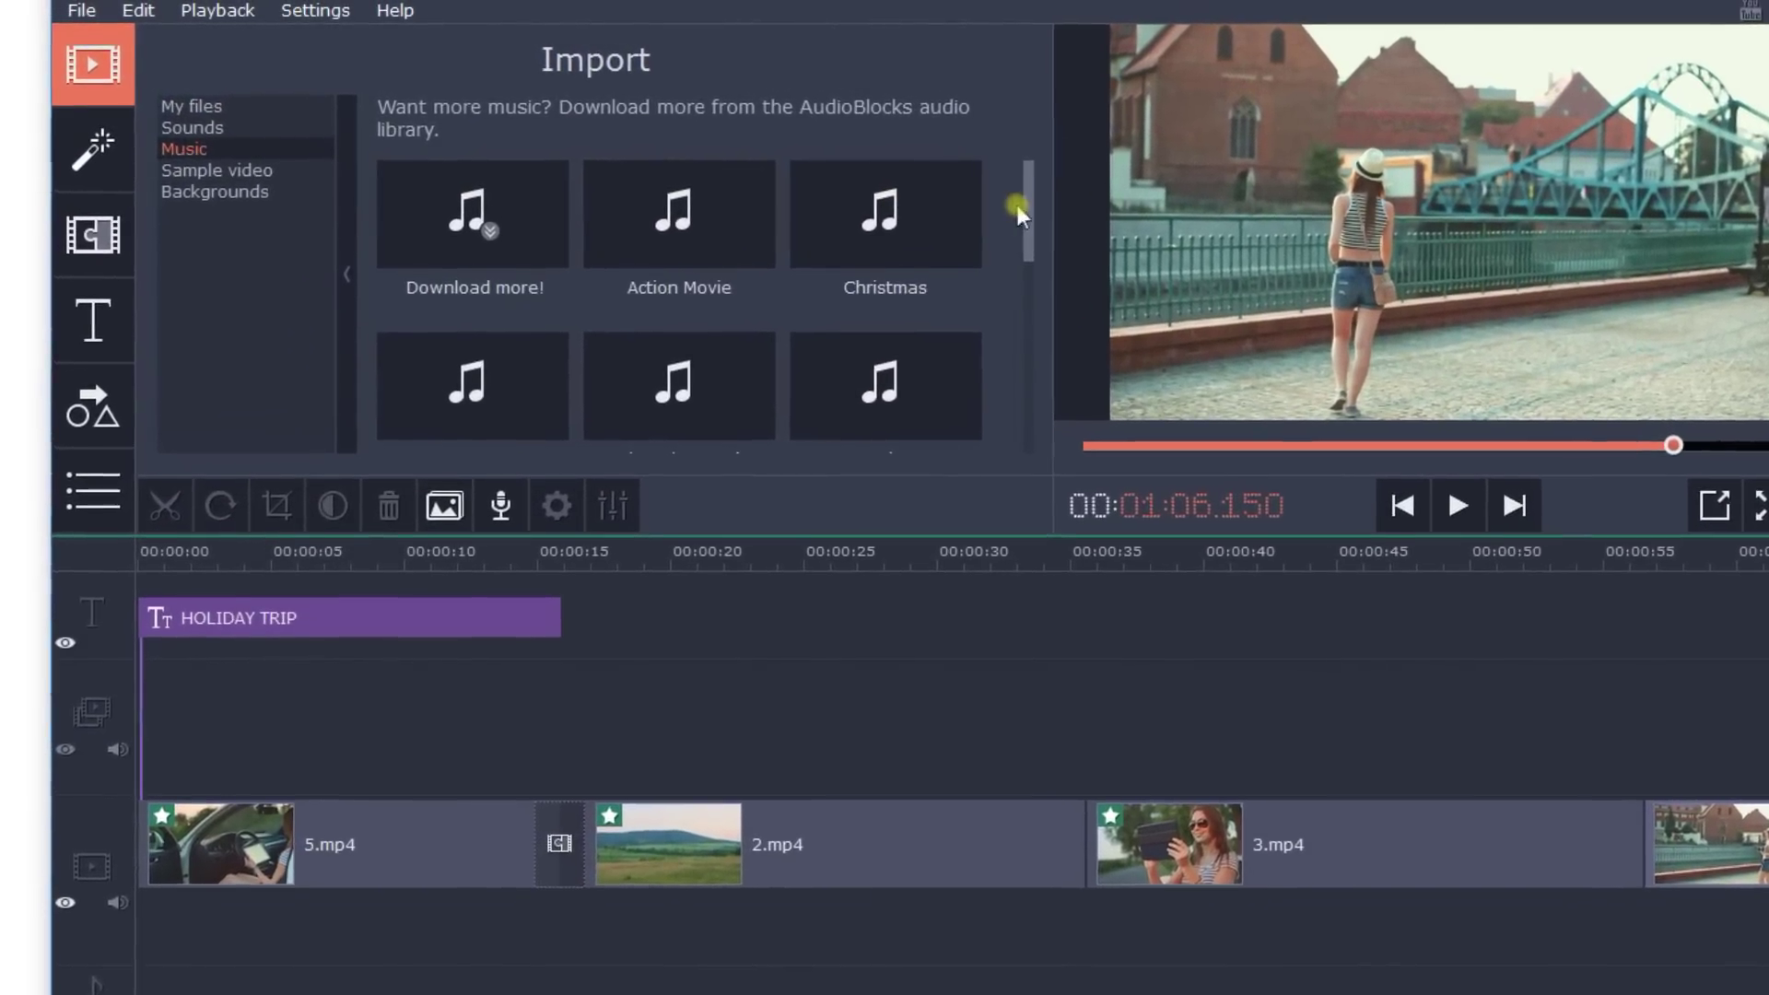
pyautogui.moveTo(1010, 207); pyautogui.dragTo(1028, 405)
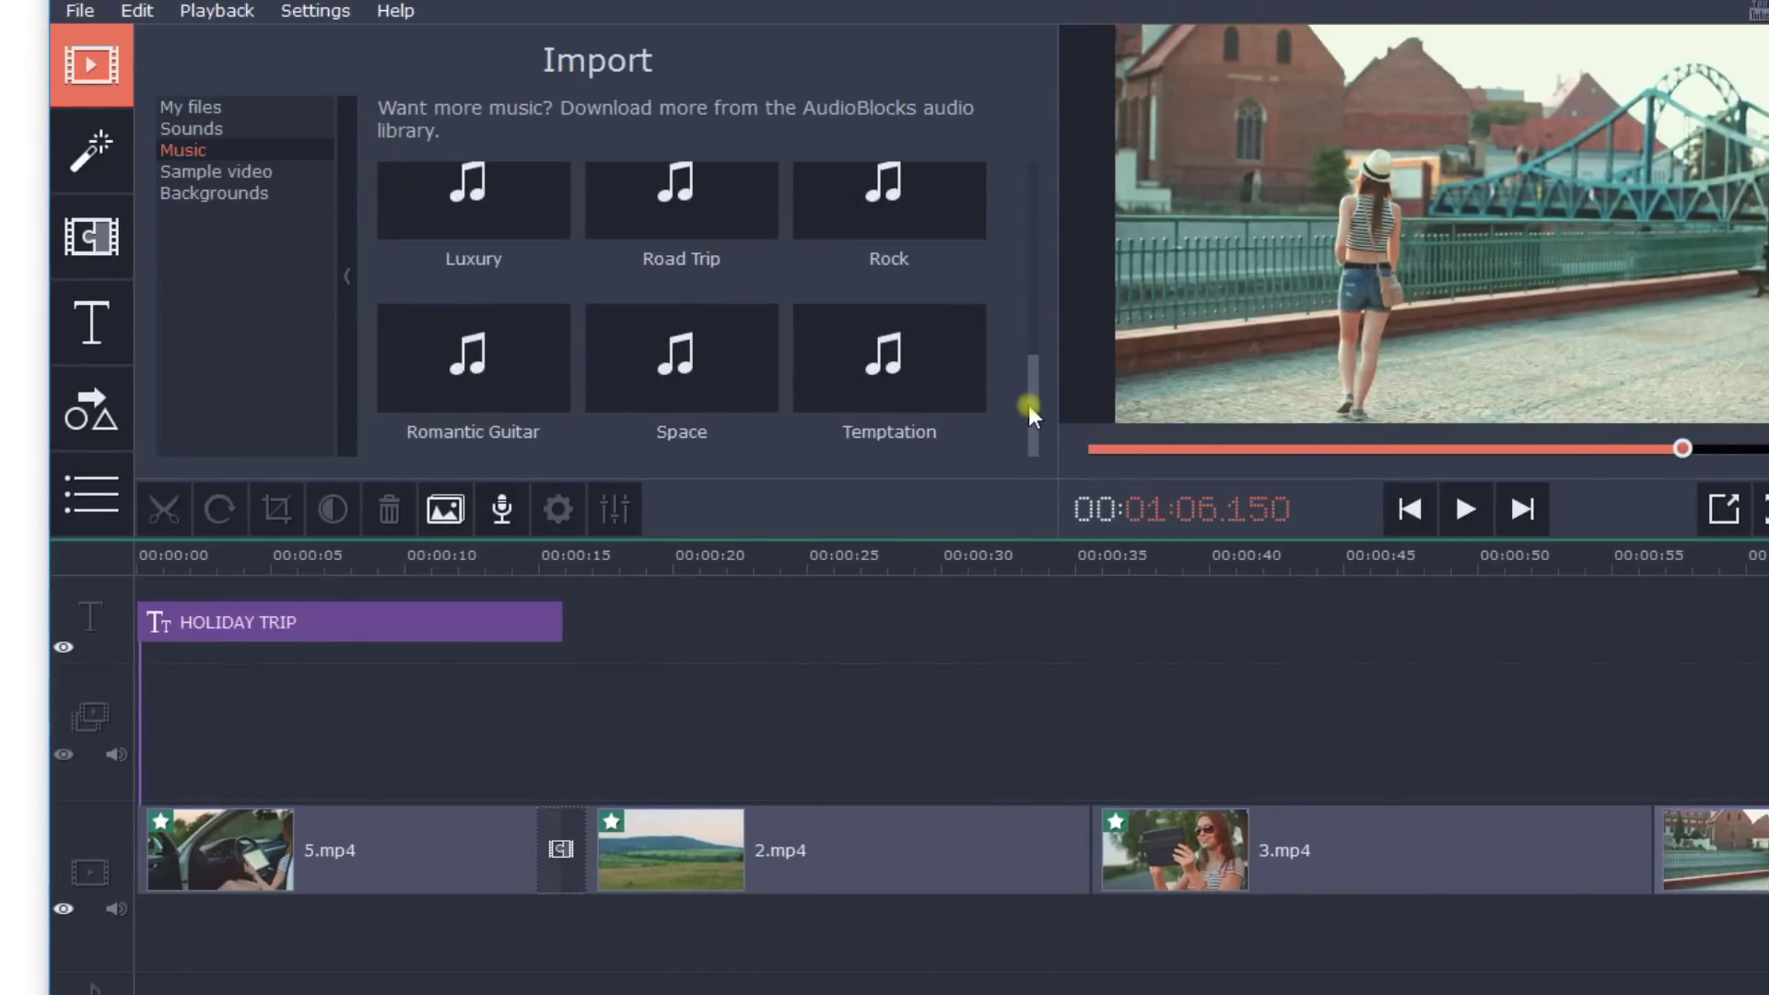
pyautogui.click(481, 359)
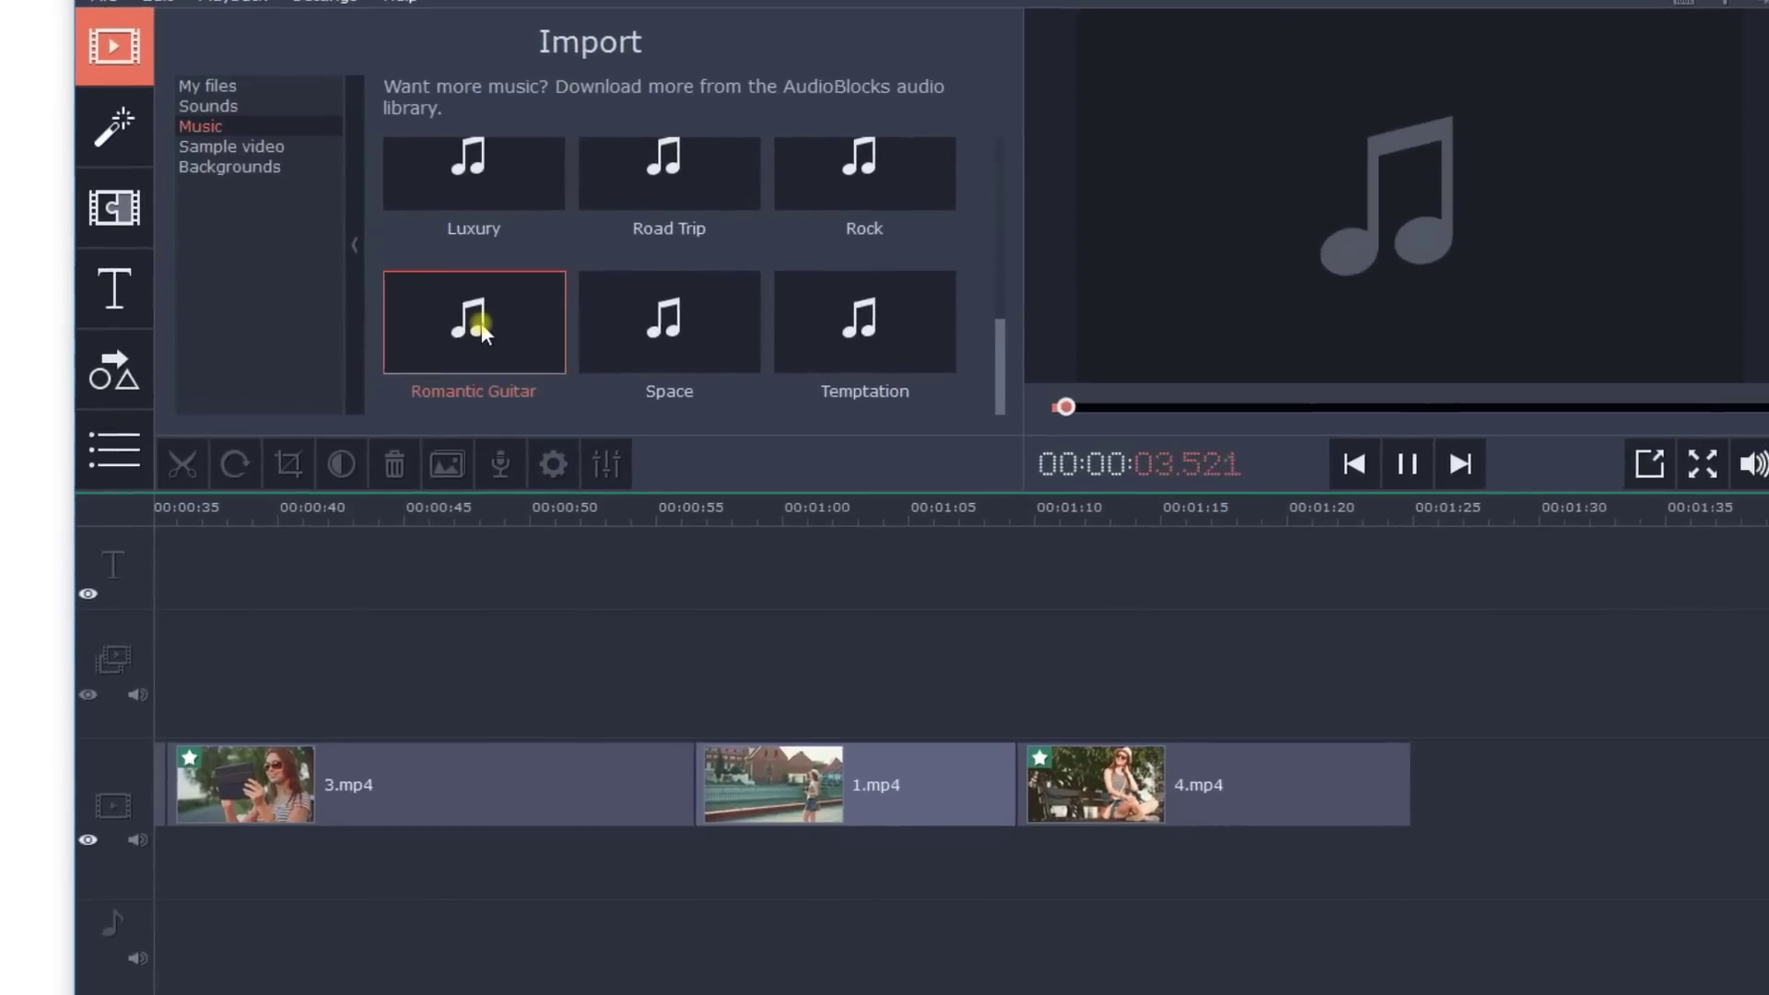
pyautogui.moveTo(481, 352); pyautogui.dragTo(130, 910)
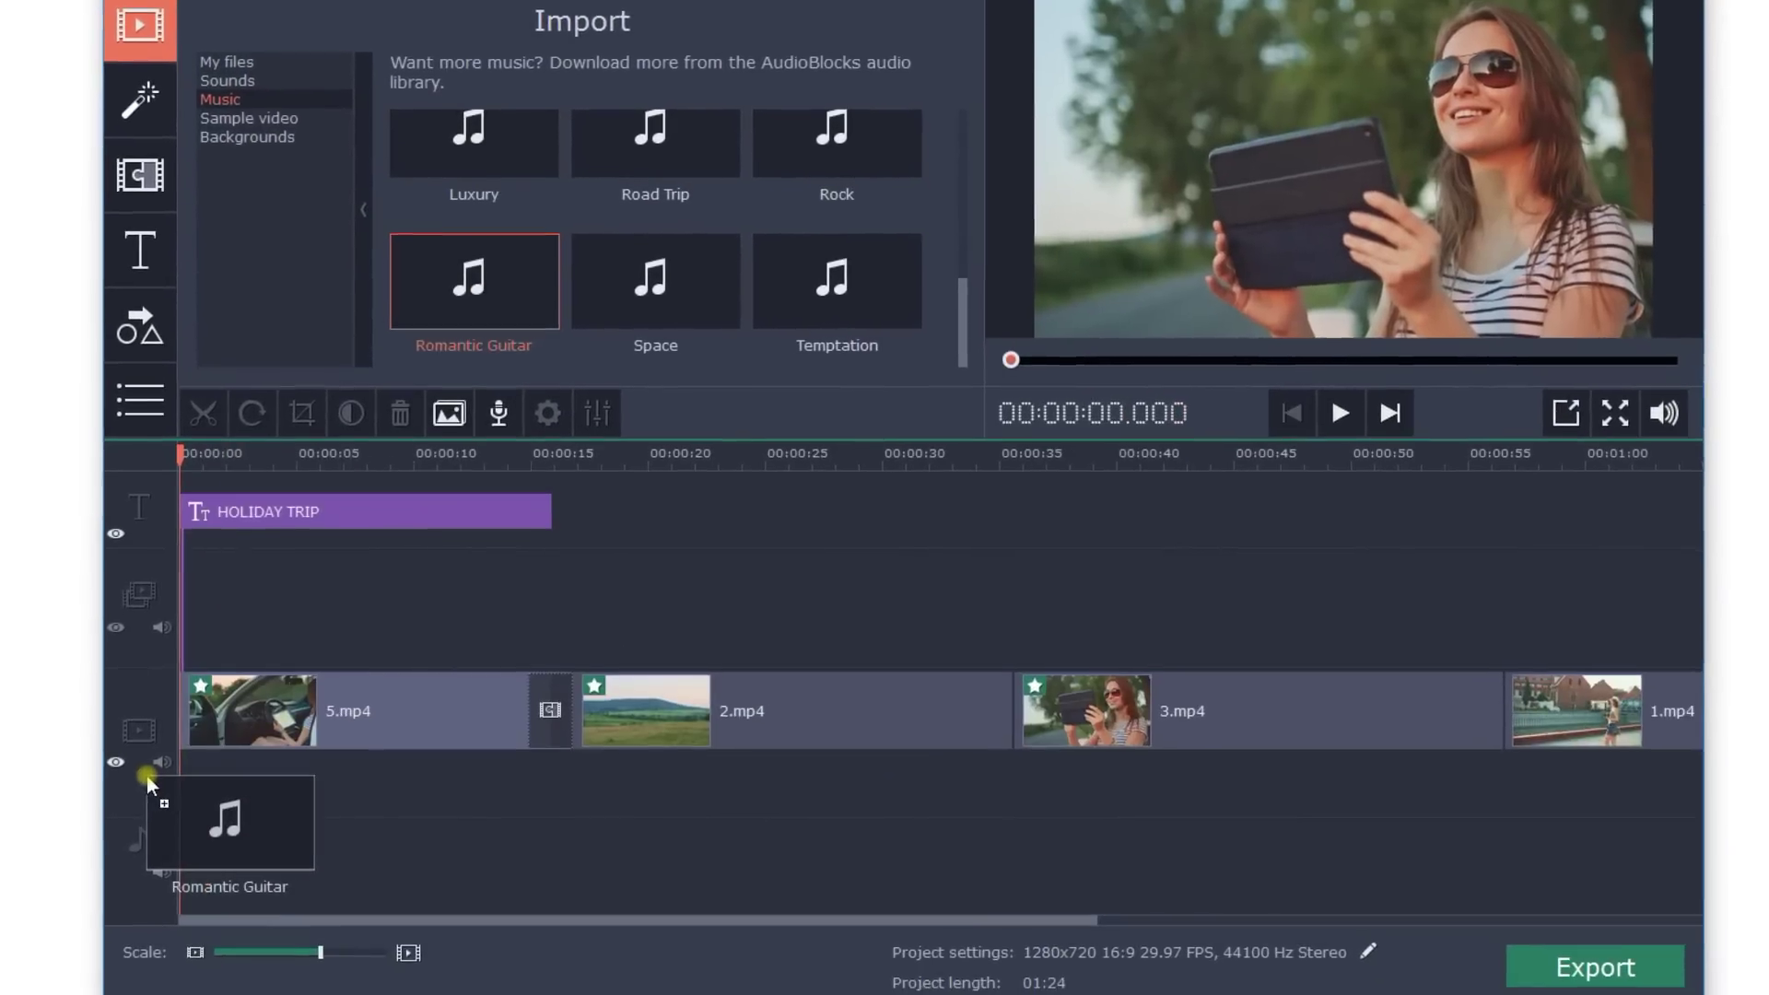
pyautogui.moveTo(146, 776); pyautogui.dragTo(187, 774)
# - Zoom the timeline out and trim Romantic Guitar to end with the video at 01:24
pyautogui.moveTo(321, 946); pyautogui.dragTo(301, 946)
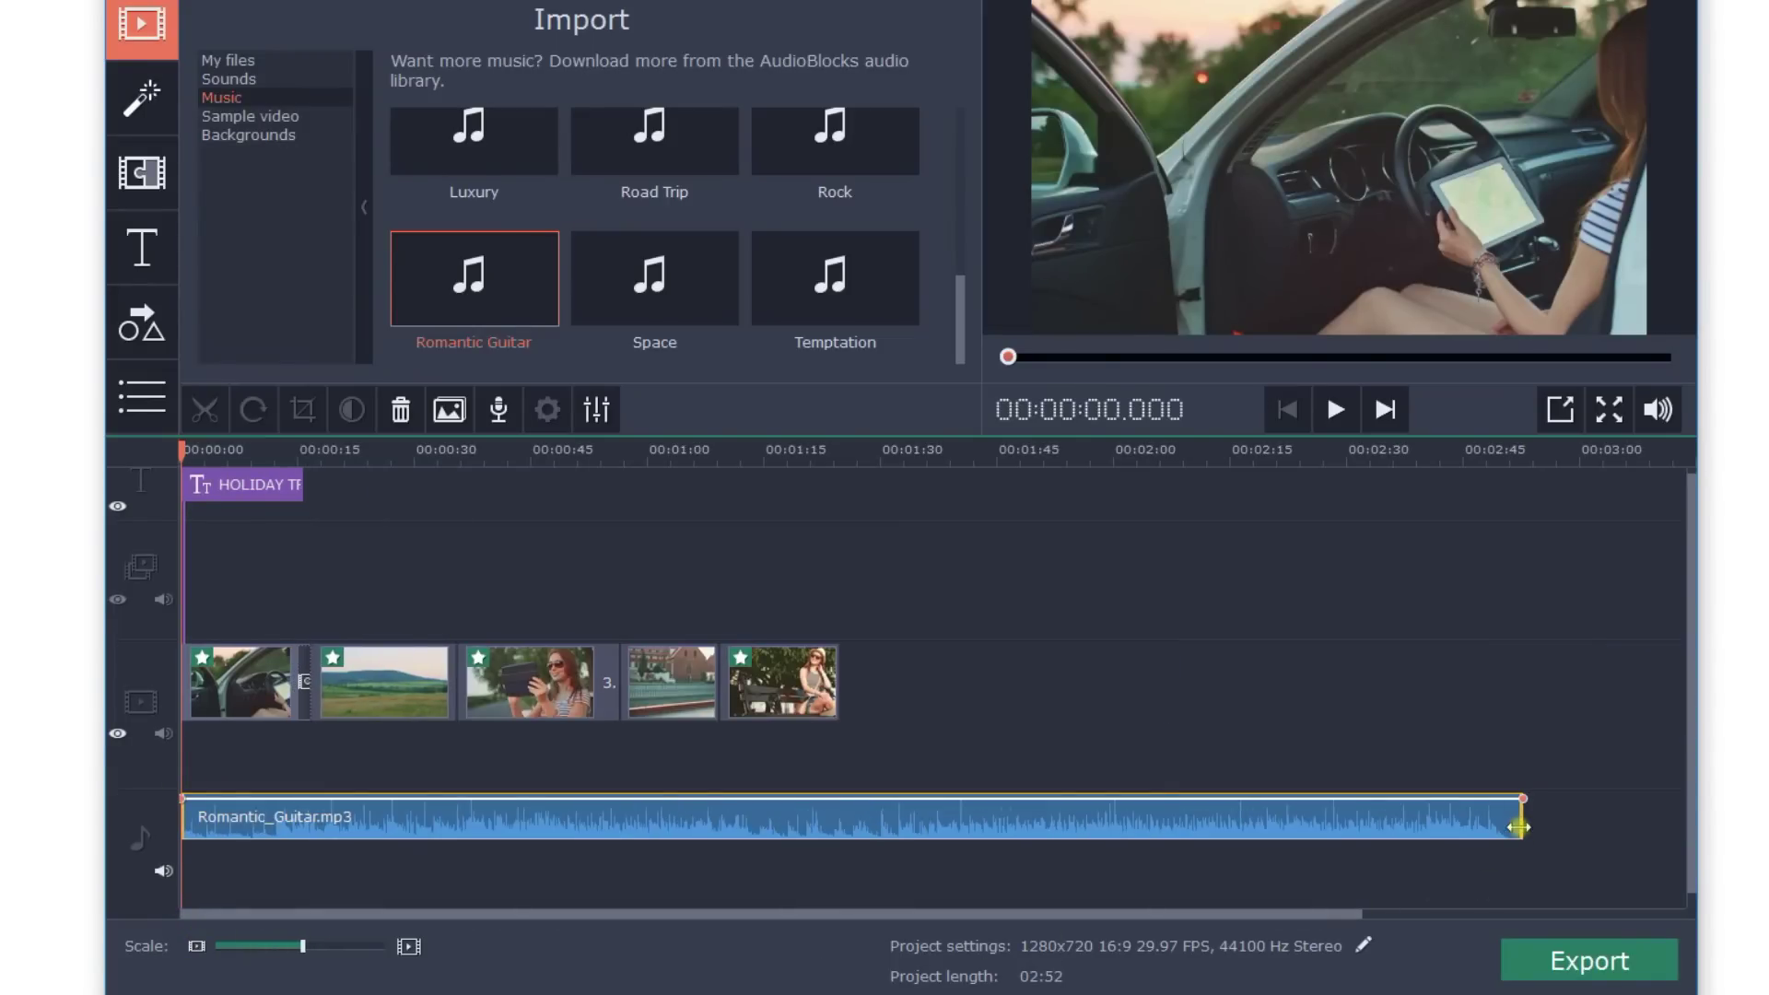
pyautogui.moveTo(1521, 821); pyautogui.dragTo(857, 829)
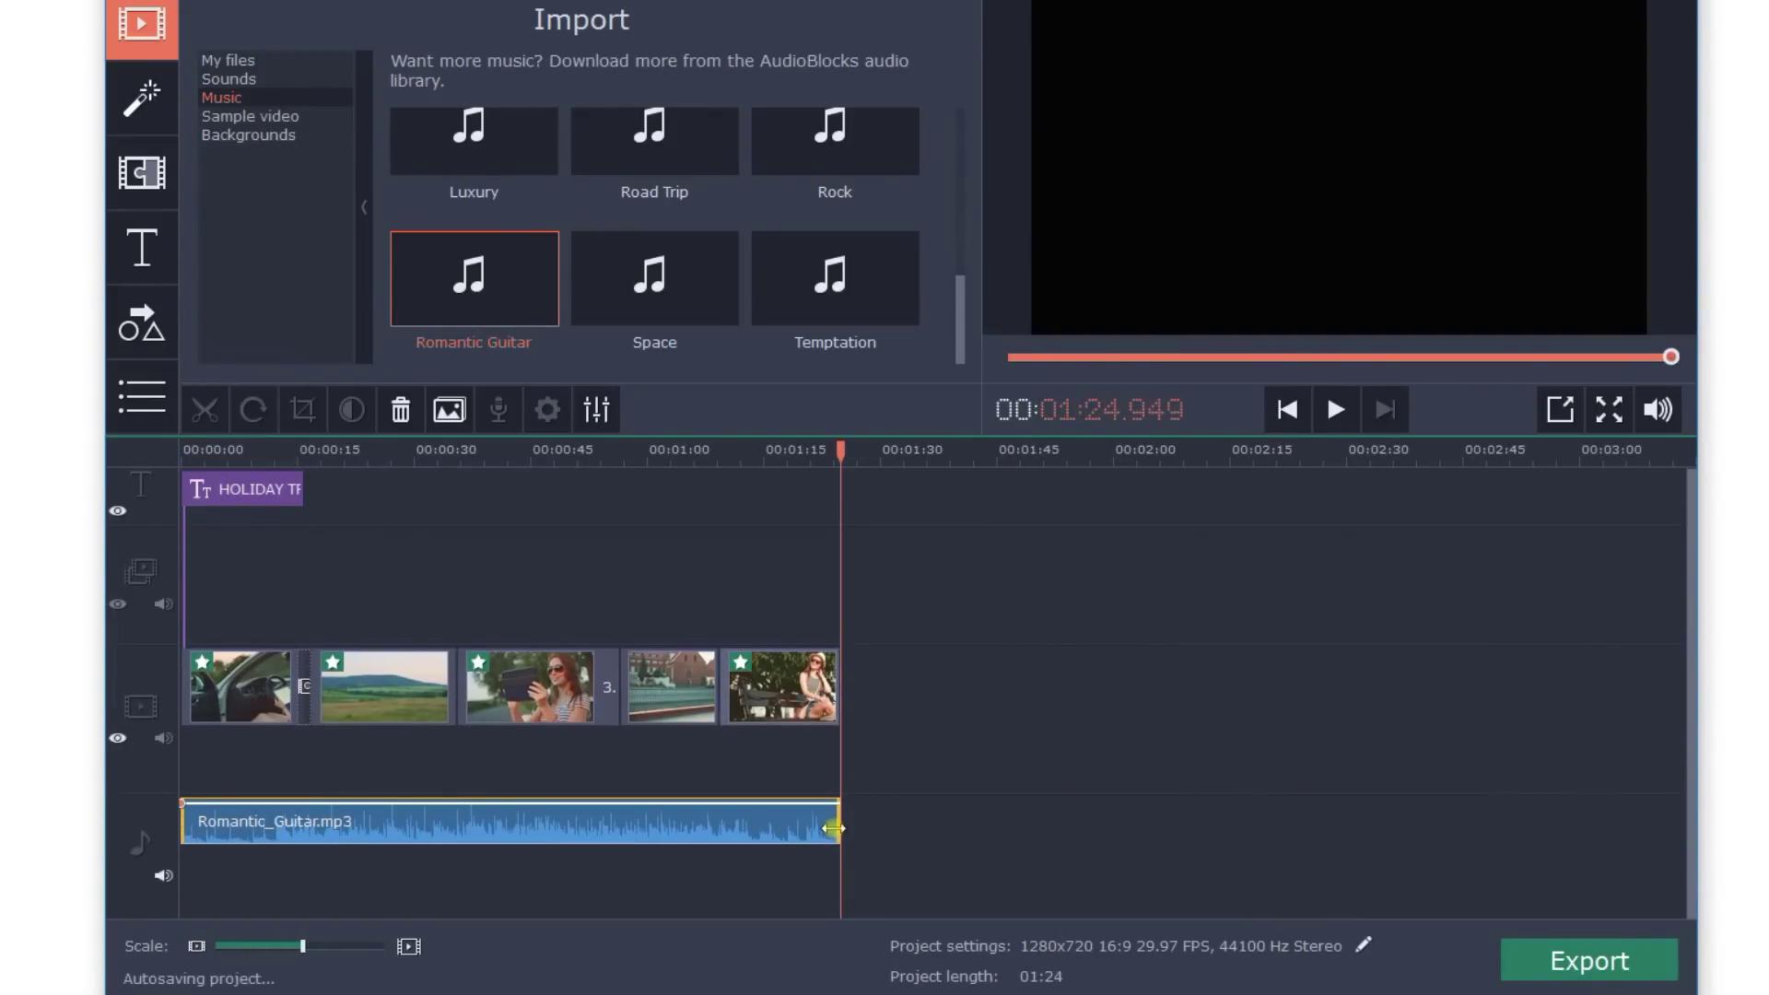
pyautogui.click(876, 829)
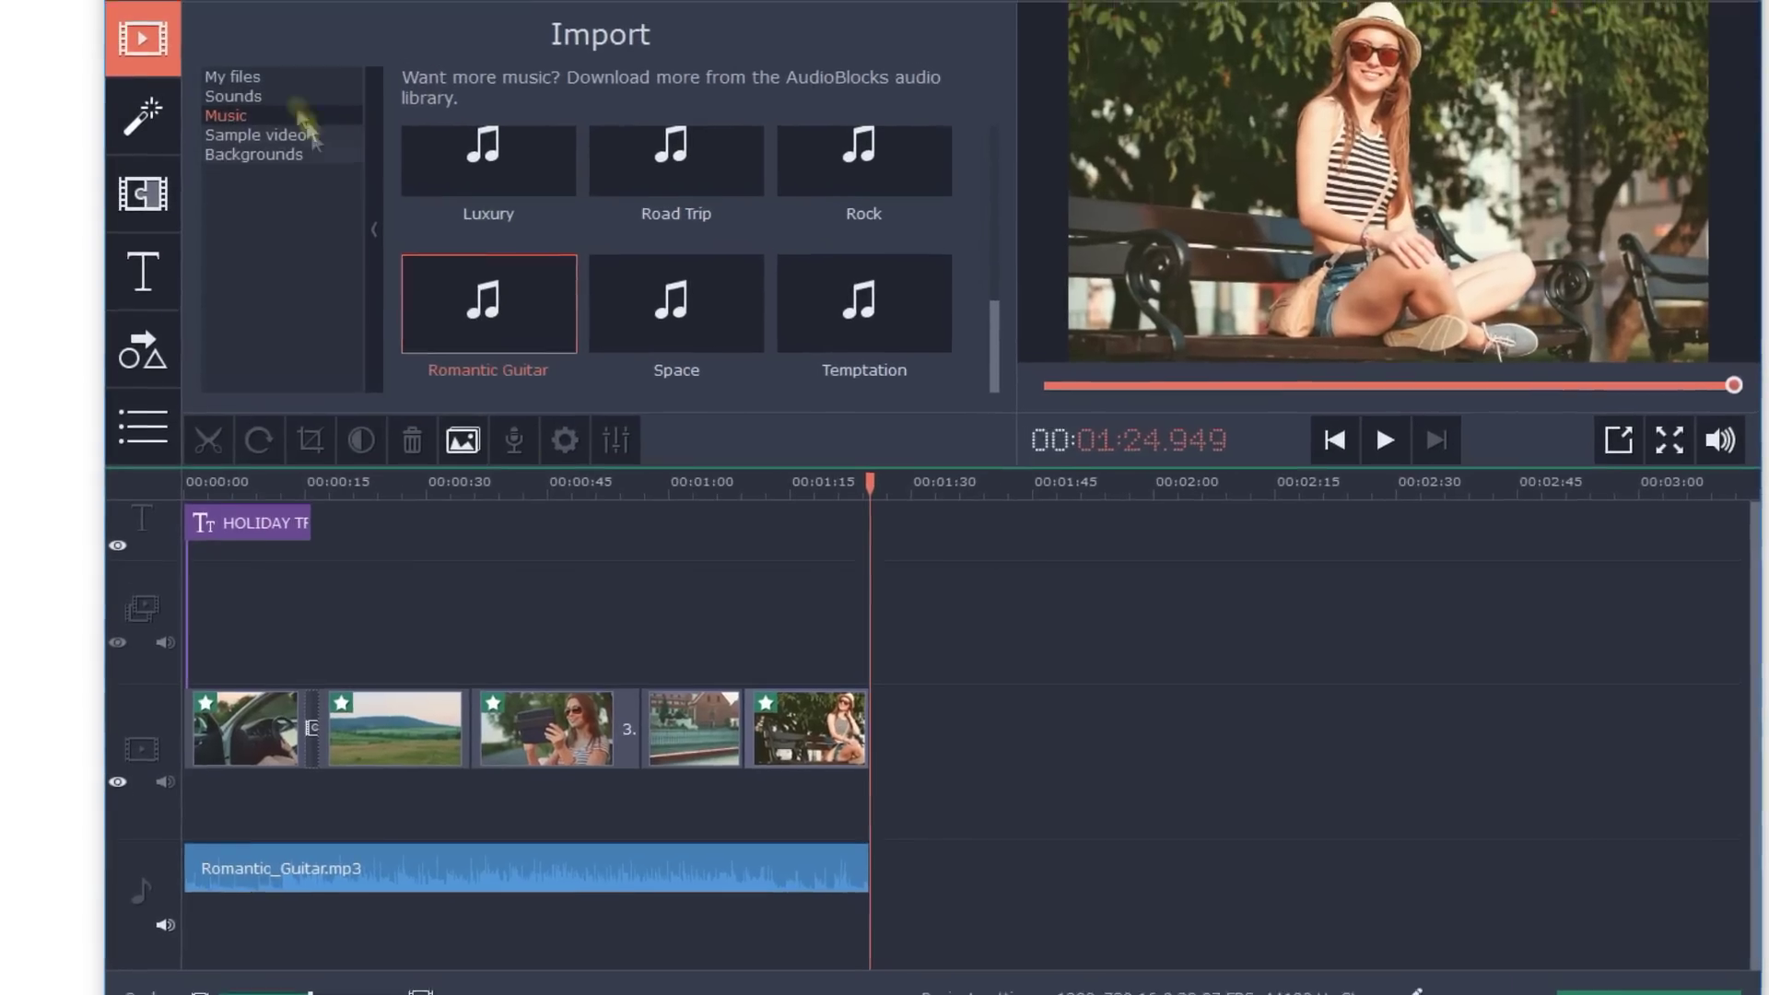
# - Import the Voice audio file from My files via Add Media Files
pyautogui.click(272, 56)
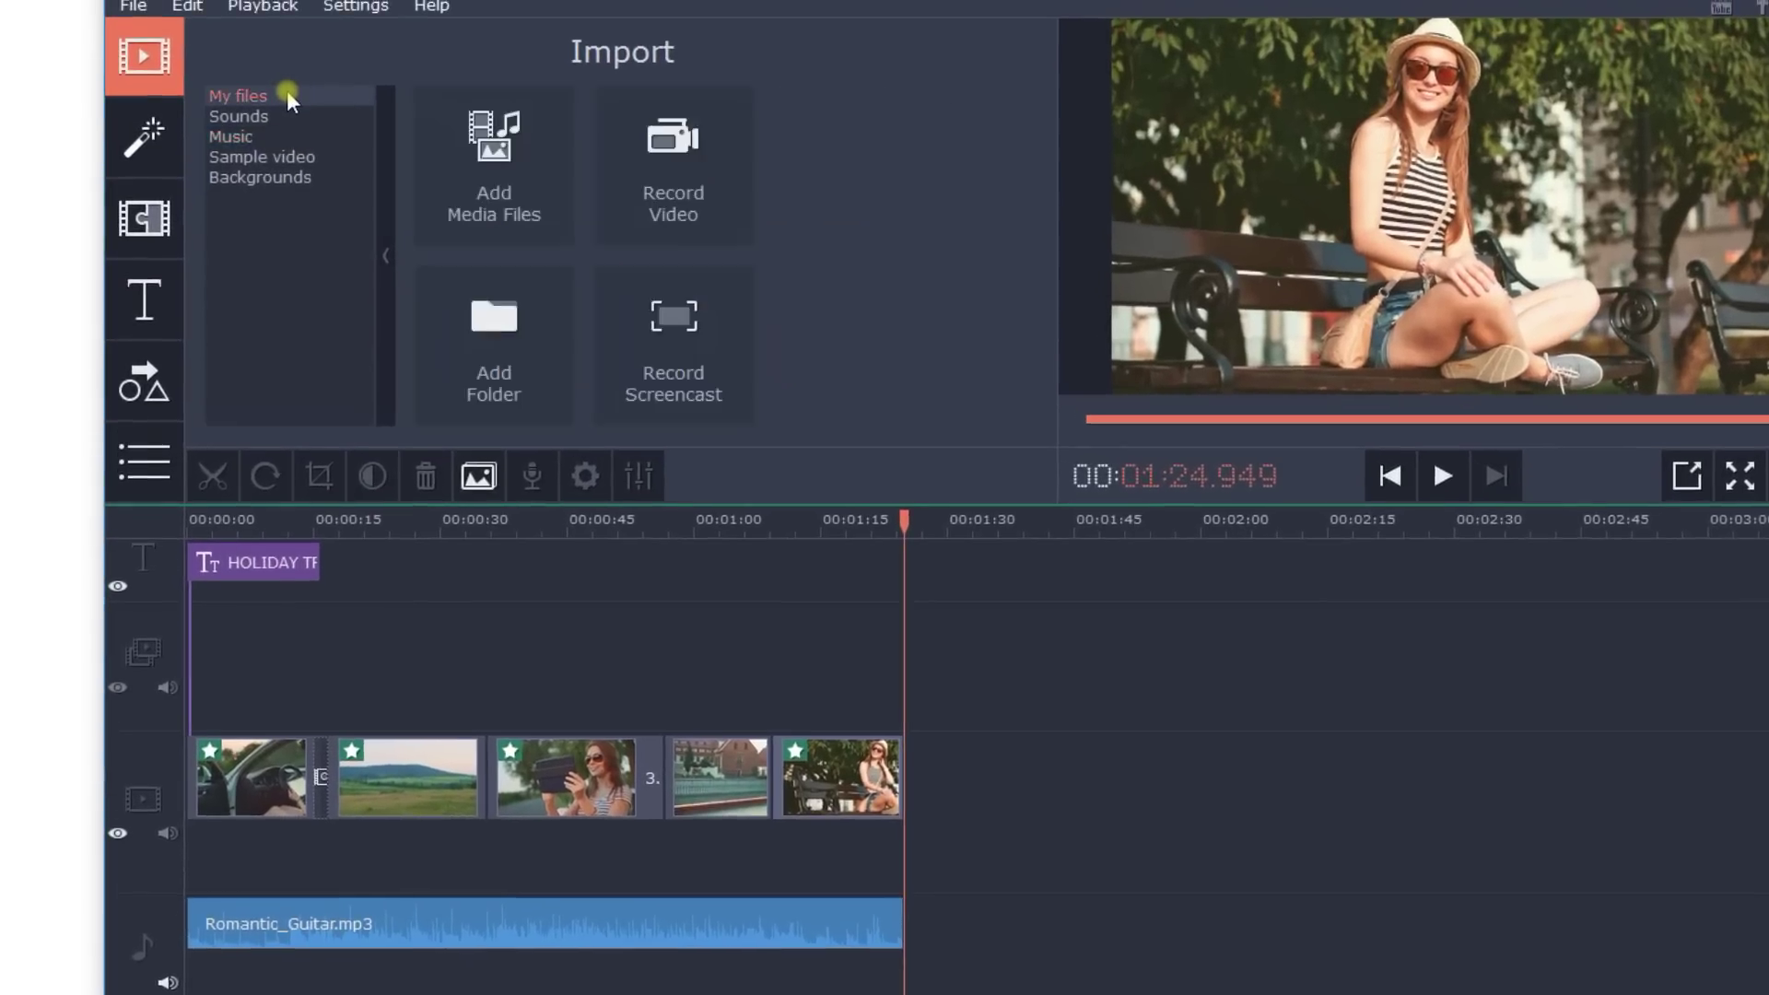
pyautogui.click(505, 195)
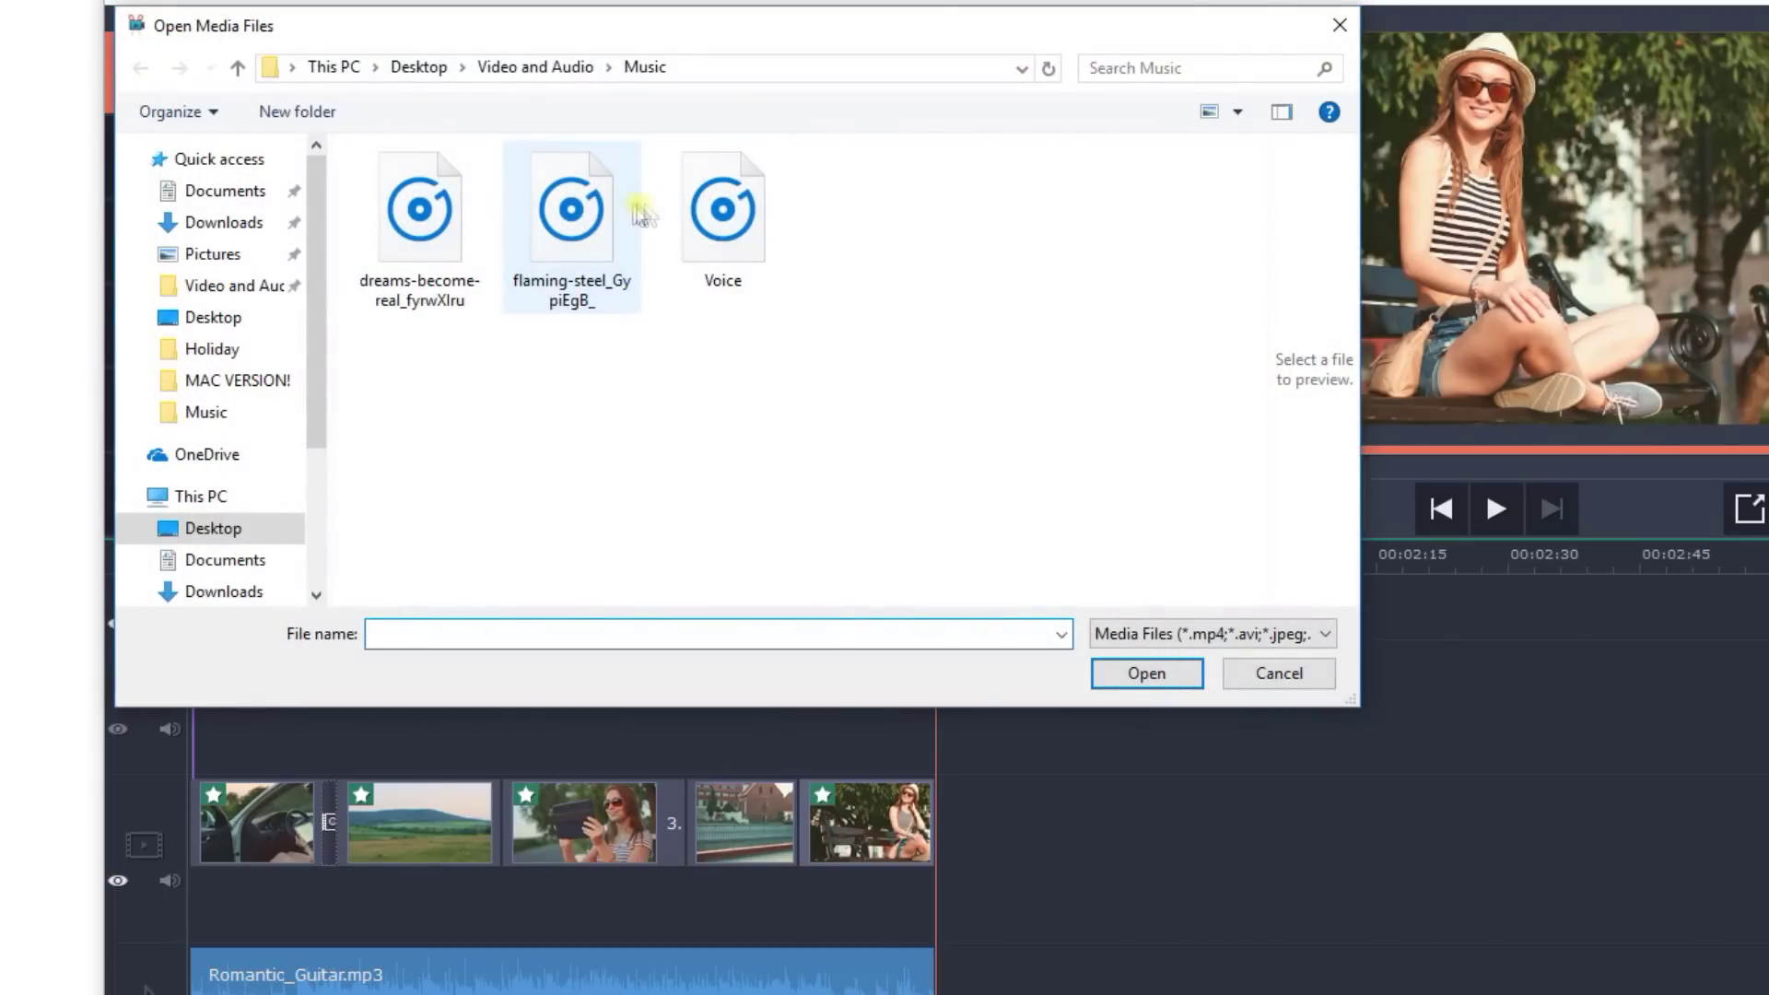
pyautogui.doubleClick(700, 212)
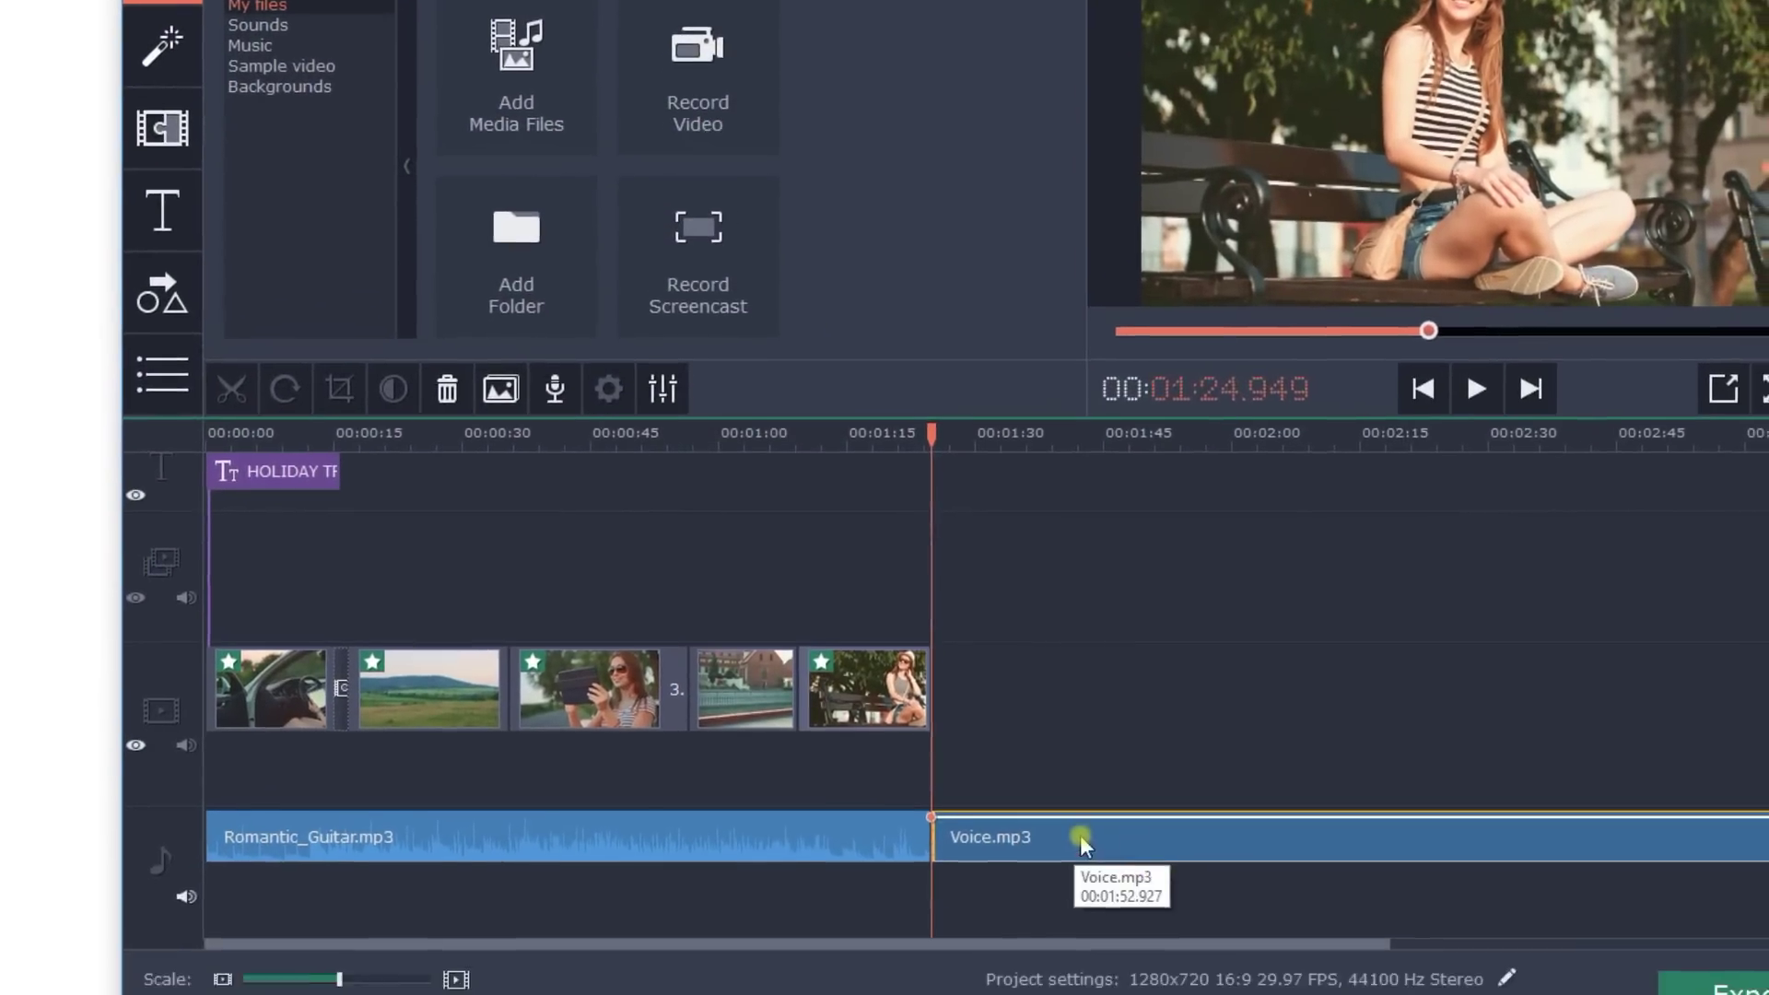
# - Put Voice.mp3 on its own audio row from 00:00:00, trimmed to end near 01:24, then open Export
pyautogui.moveTo(1142, 968); pyautogui.dragTo(340, 809)
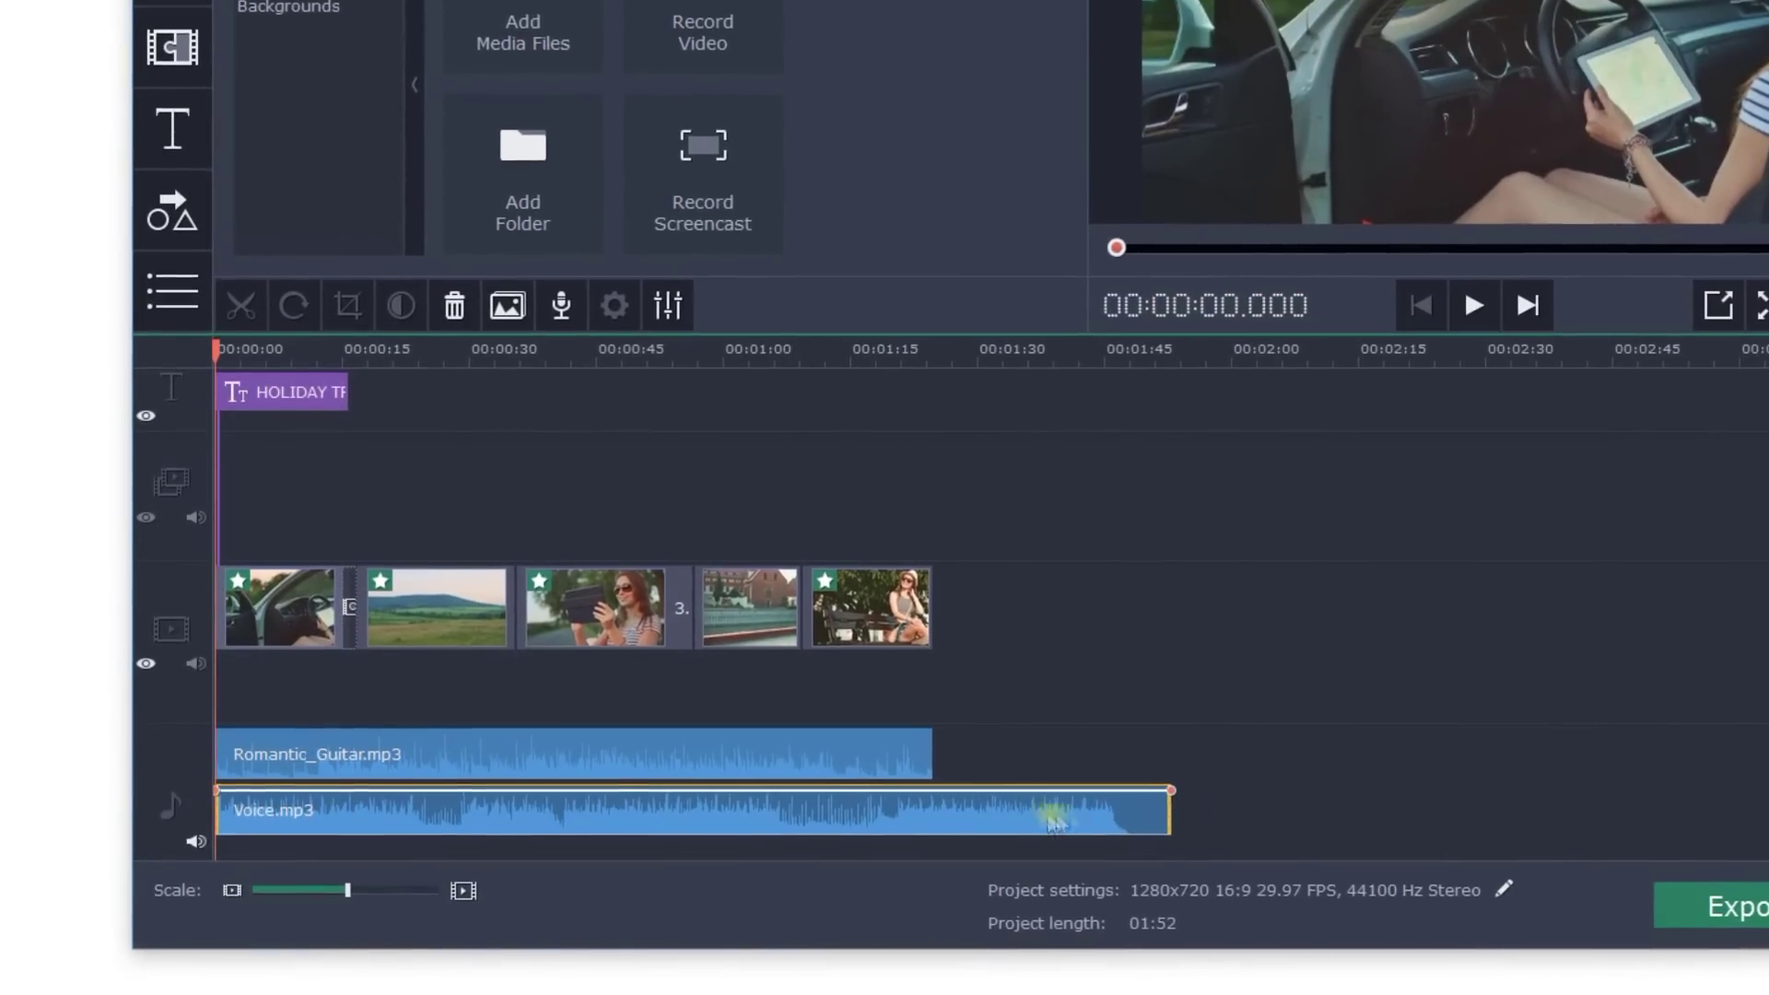
pyautogui.moveTo(1170, 811); pyautogui.dragTo(971, 759)
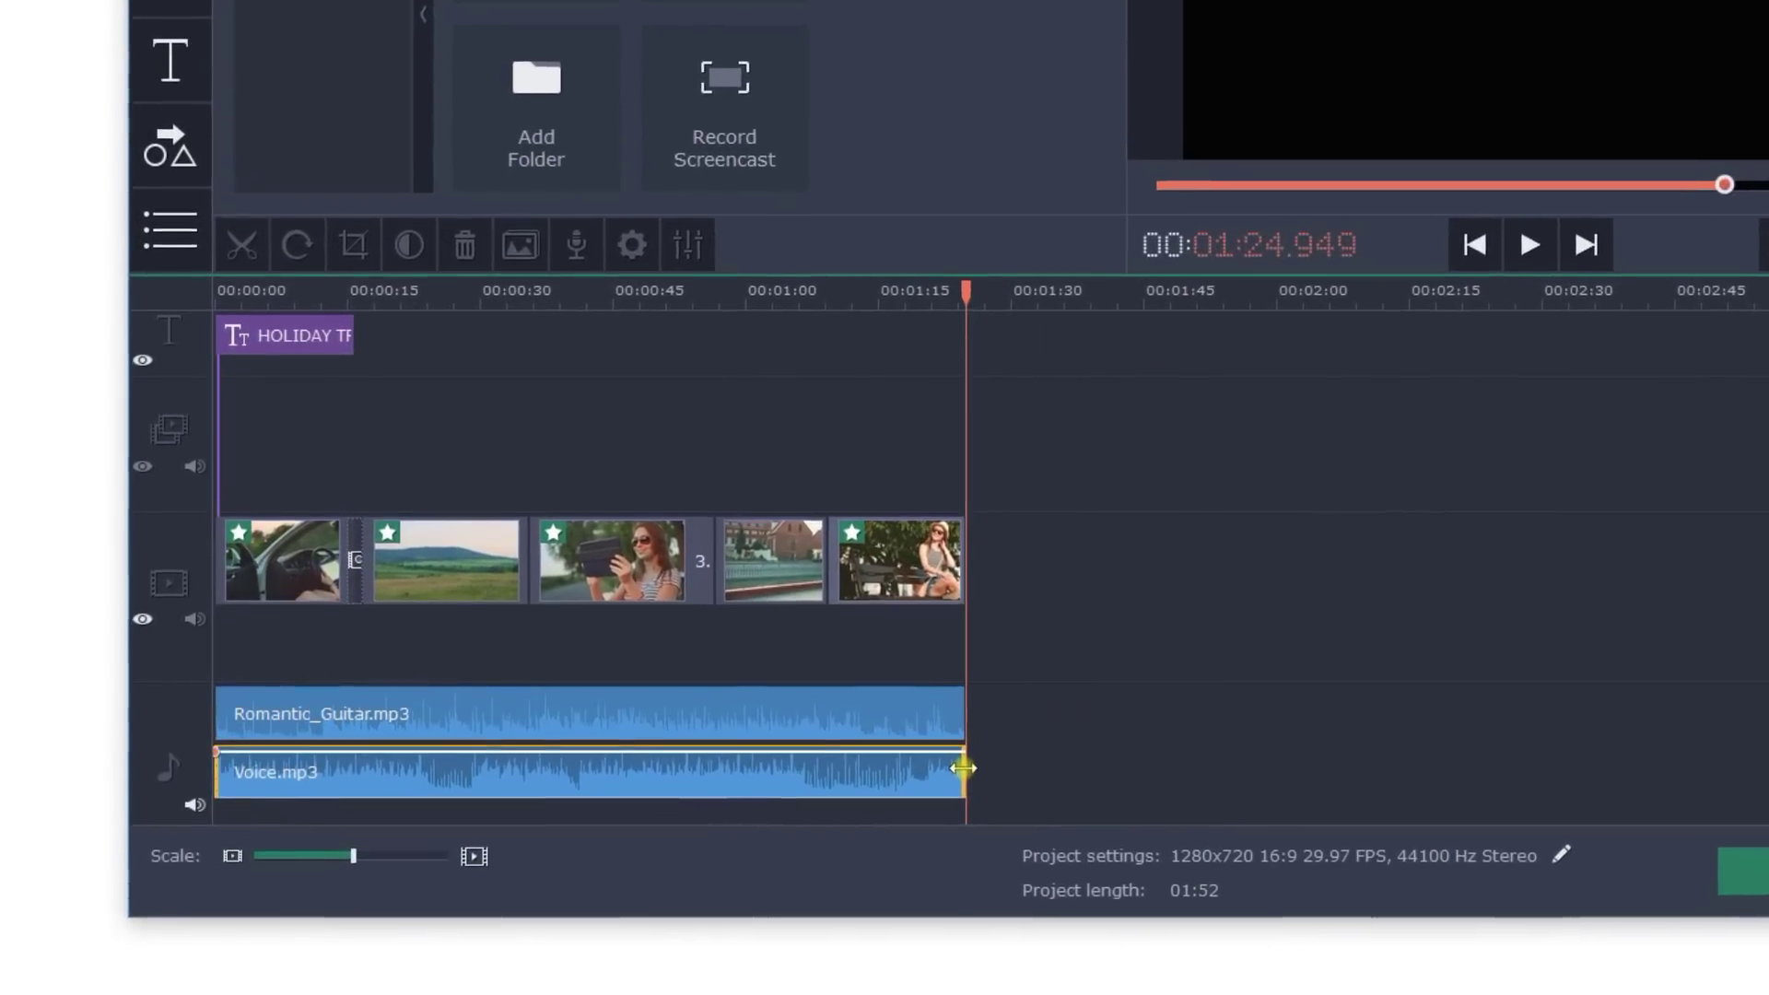
pyautogui.click(1026, 758)
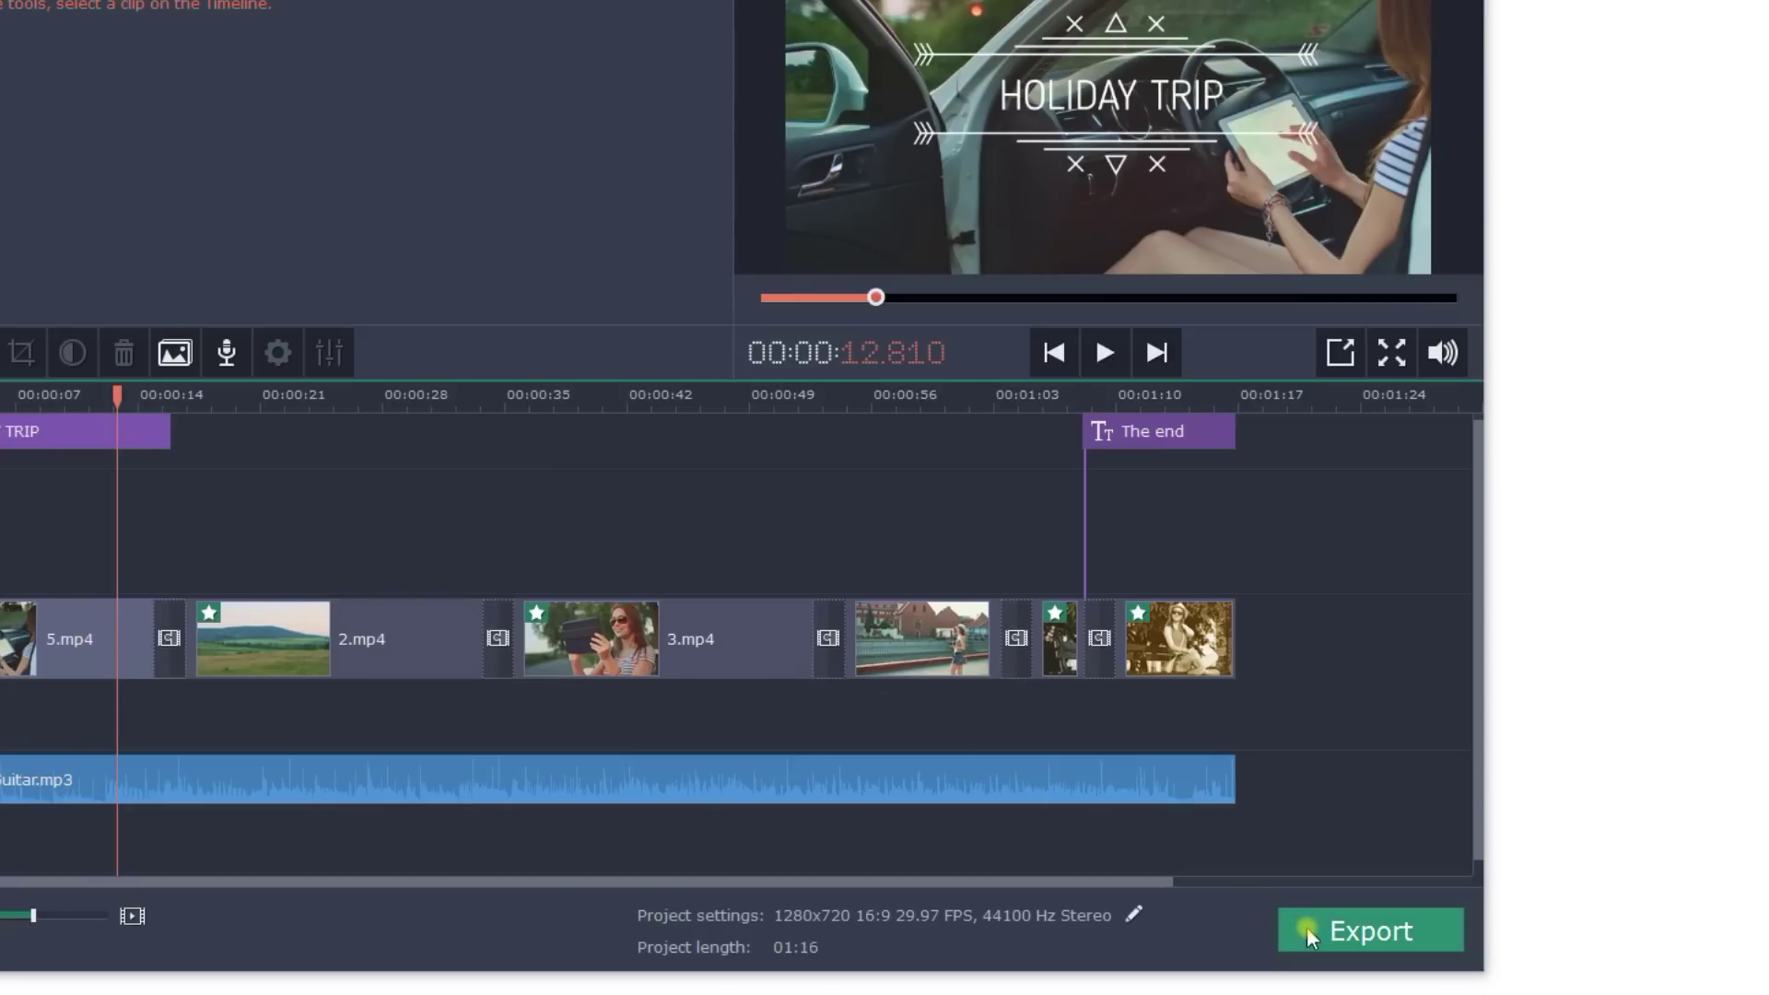
pyautogui.click(1306, 927)
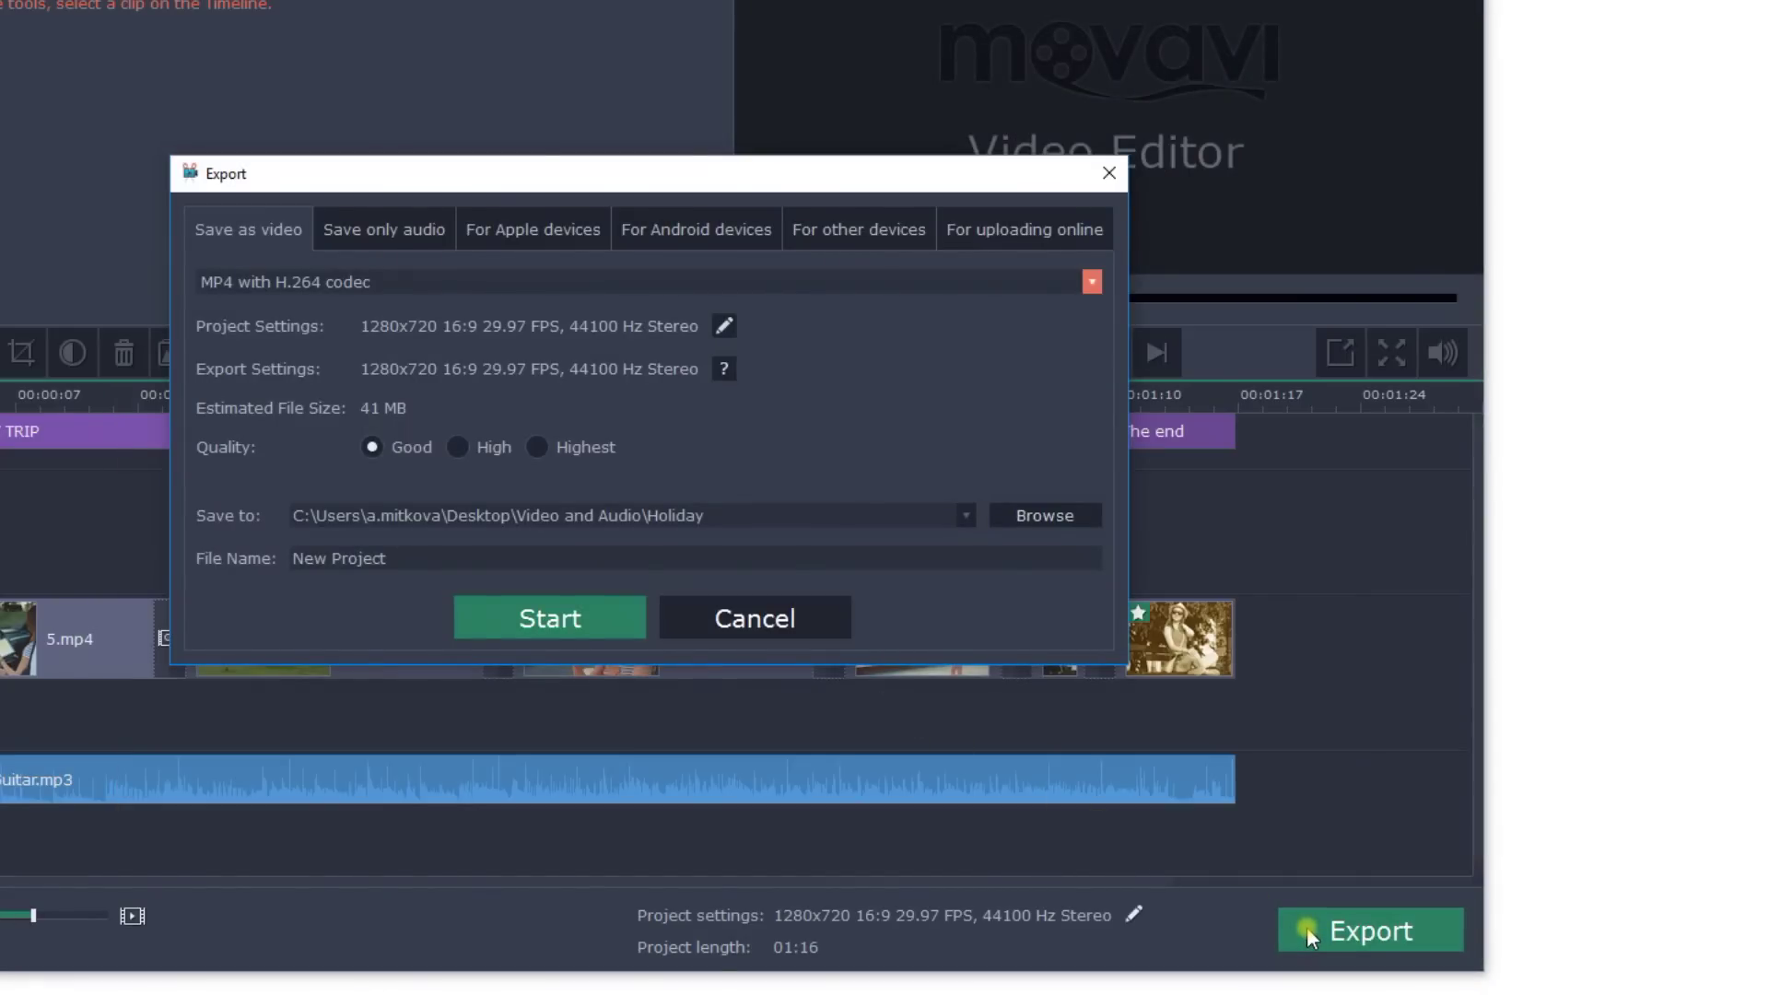
# - Export as MP4 with H.264 at Highest quality, then view the saved video's folder
pyautogui.click(1092, 282)
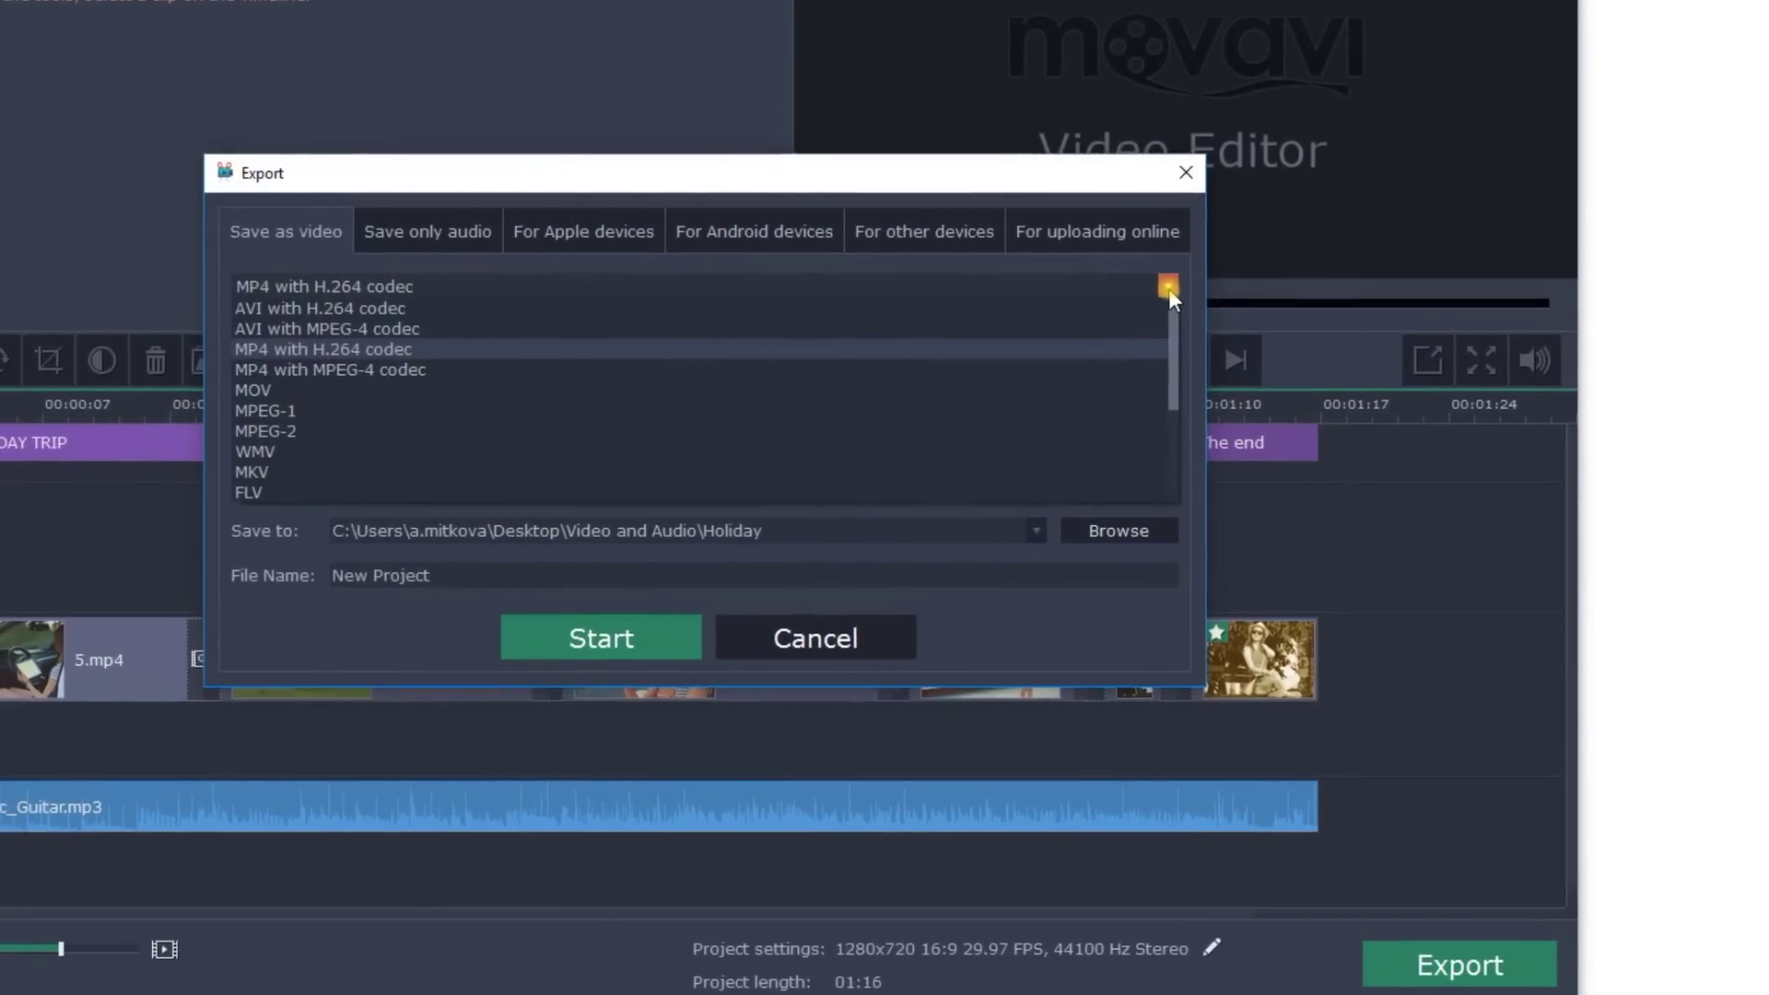
pyautogui.moveTo(1172, 318); pyautogui.dragTo(1261, 314)
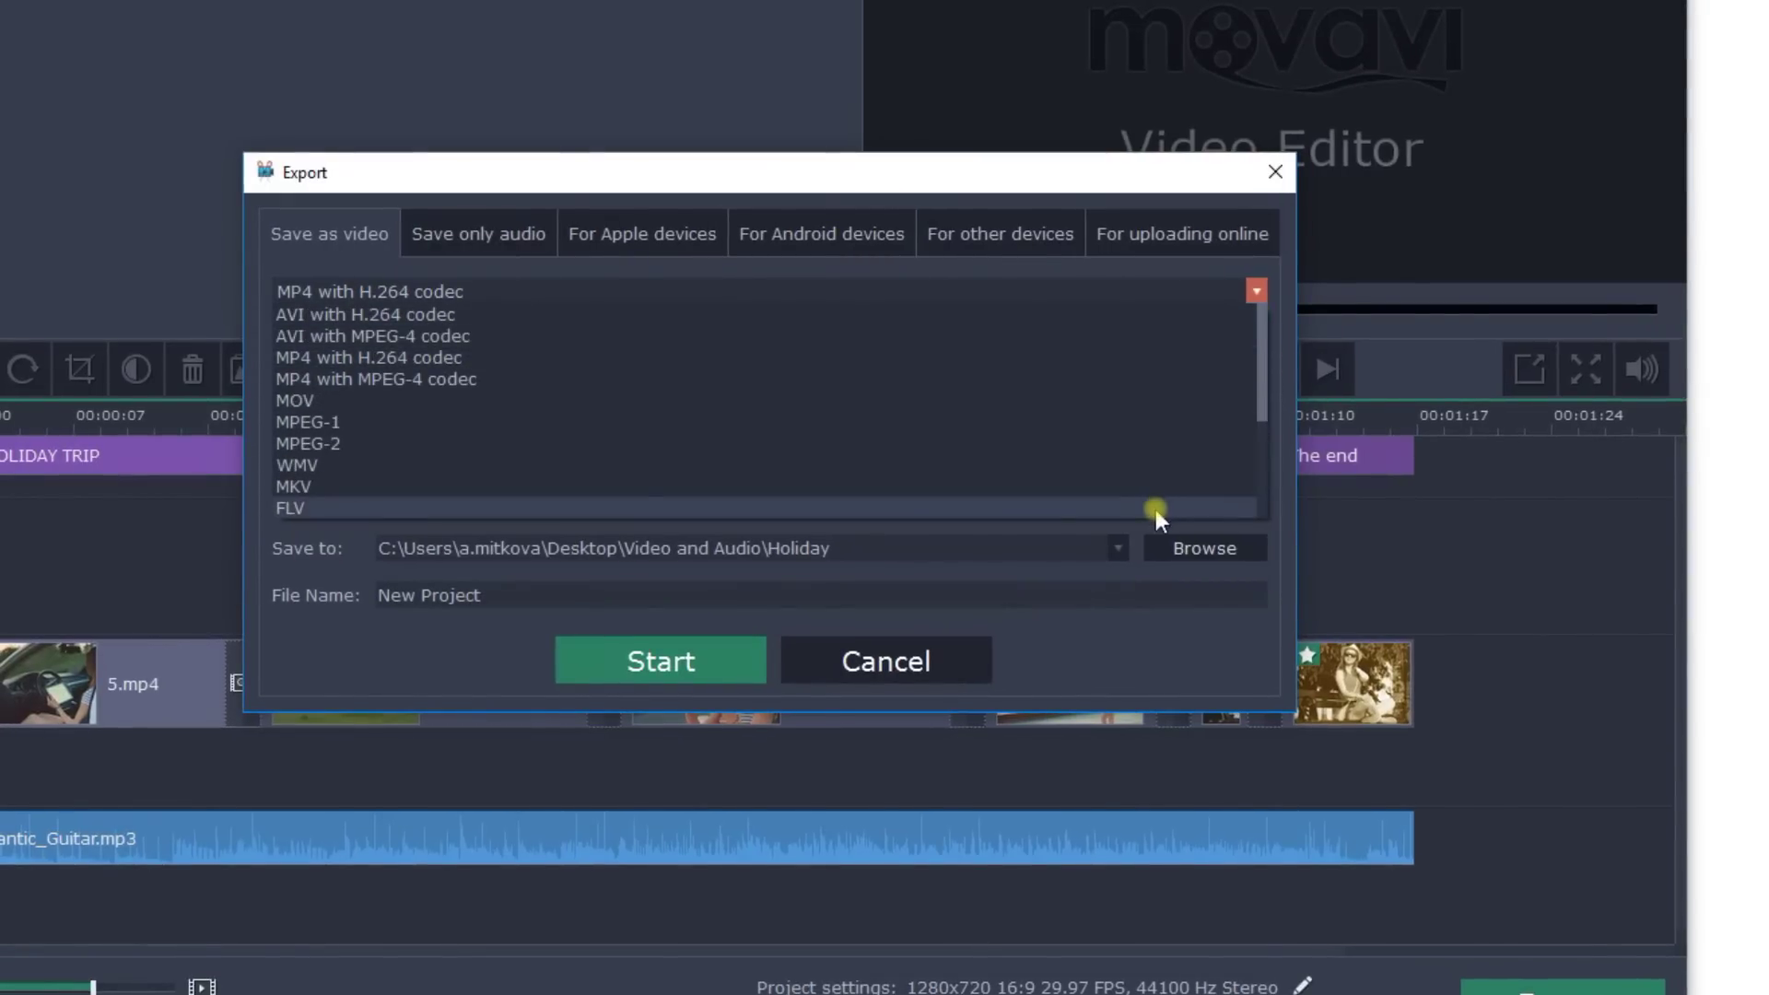
pyautogui.click(1148, 357)
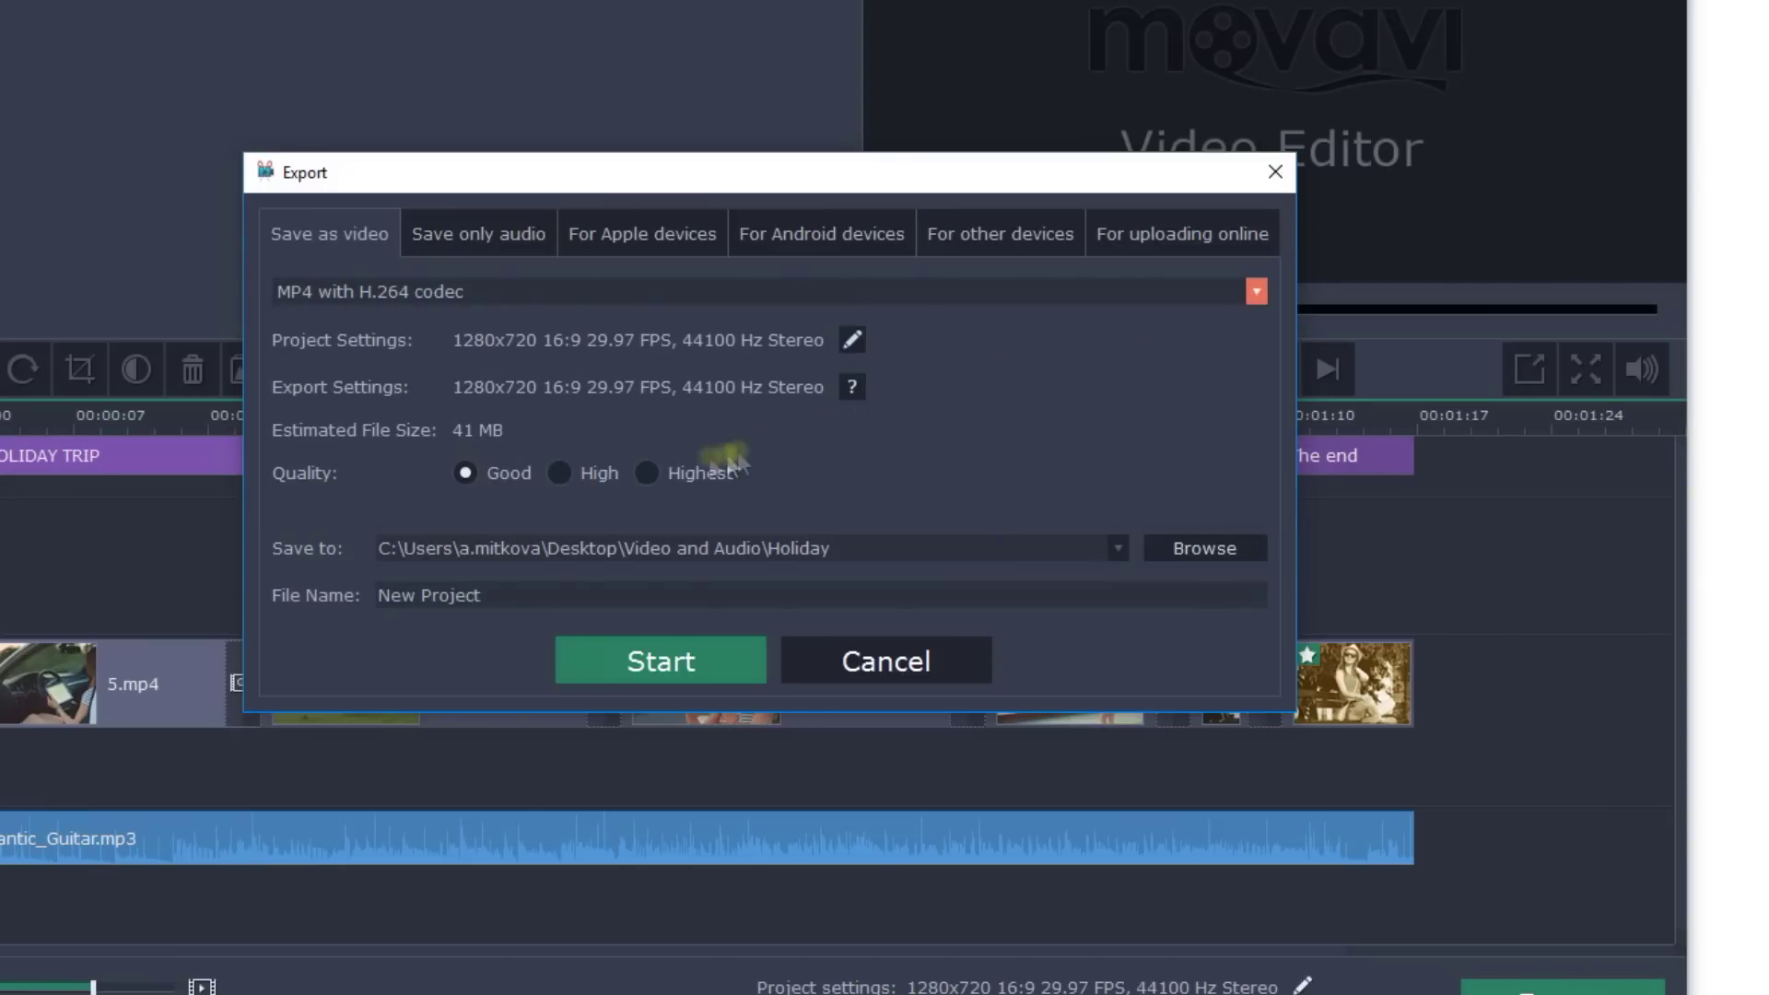
pyautogui.click(648, 473)
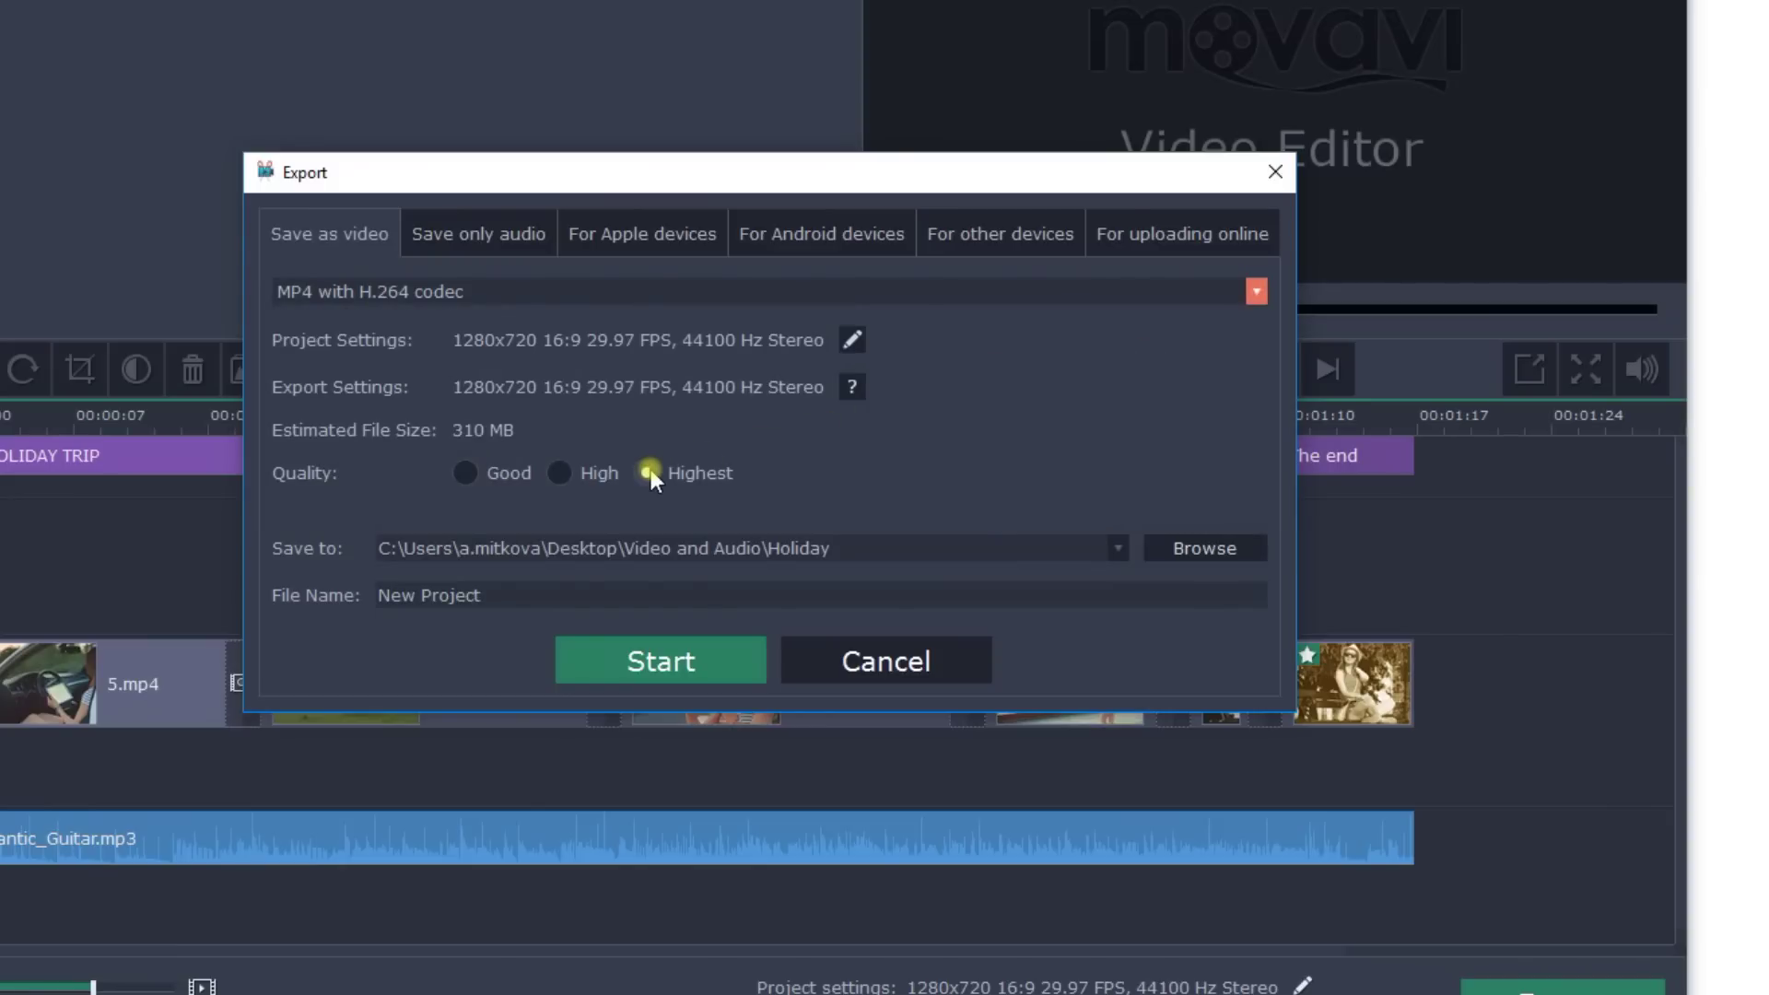
pyautogui.click(638, 660)
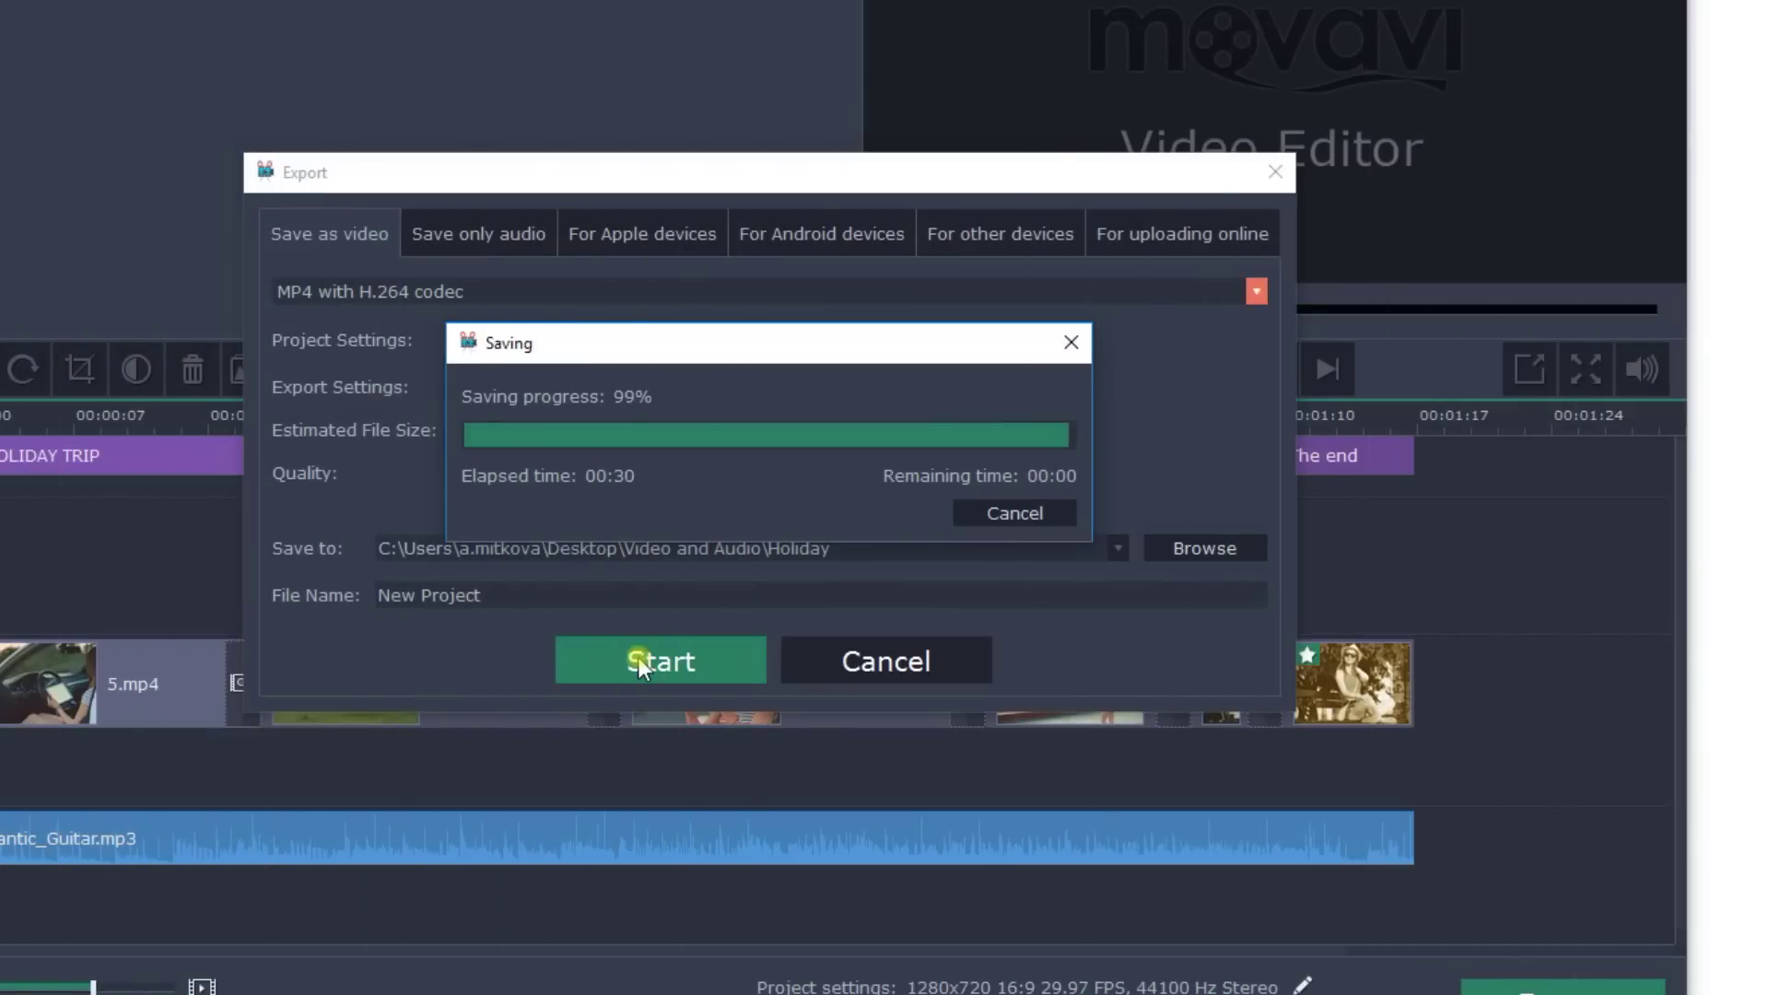
pyautogui.click(964, 511)
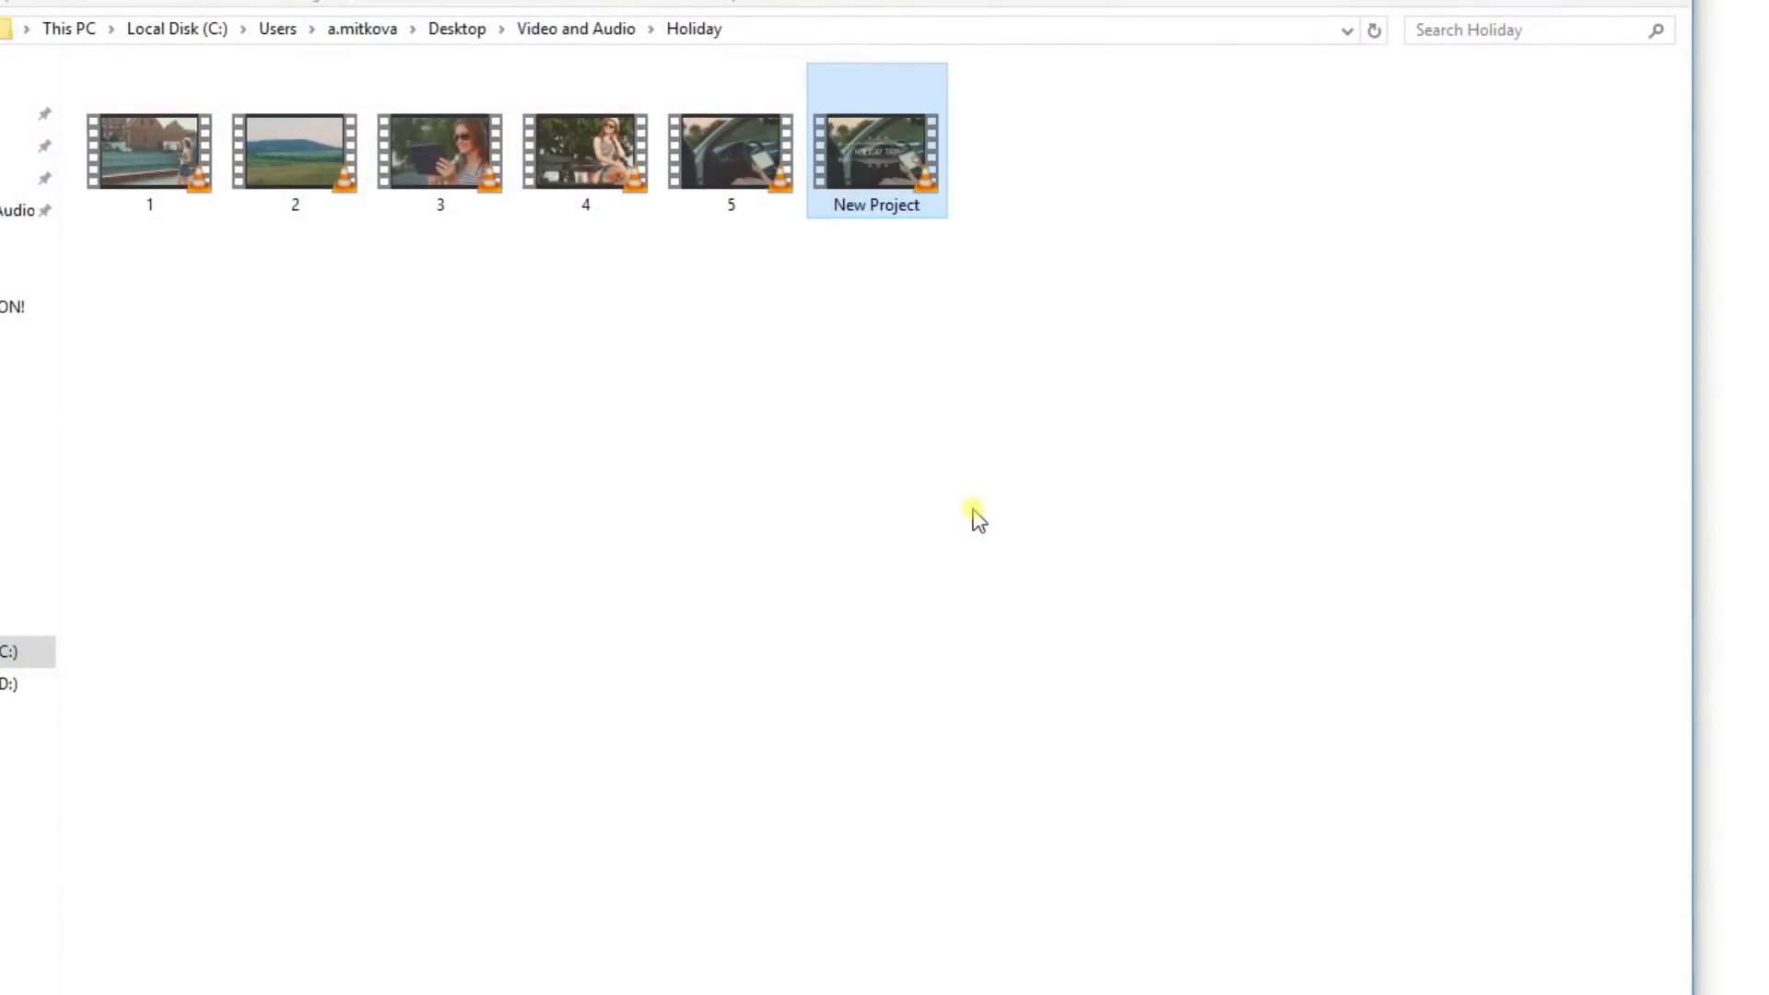